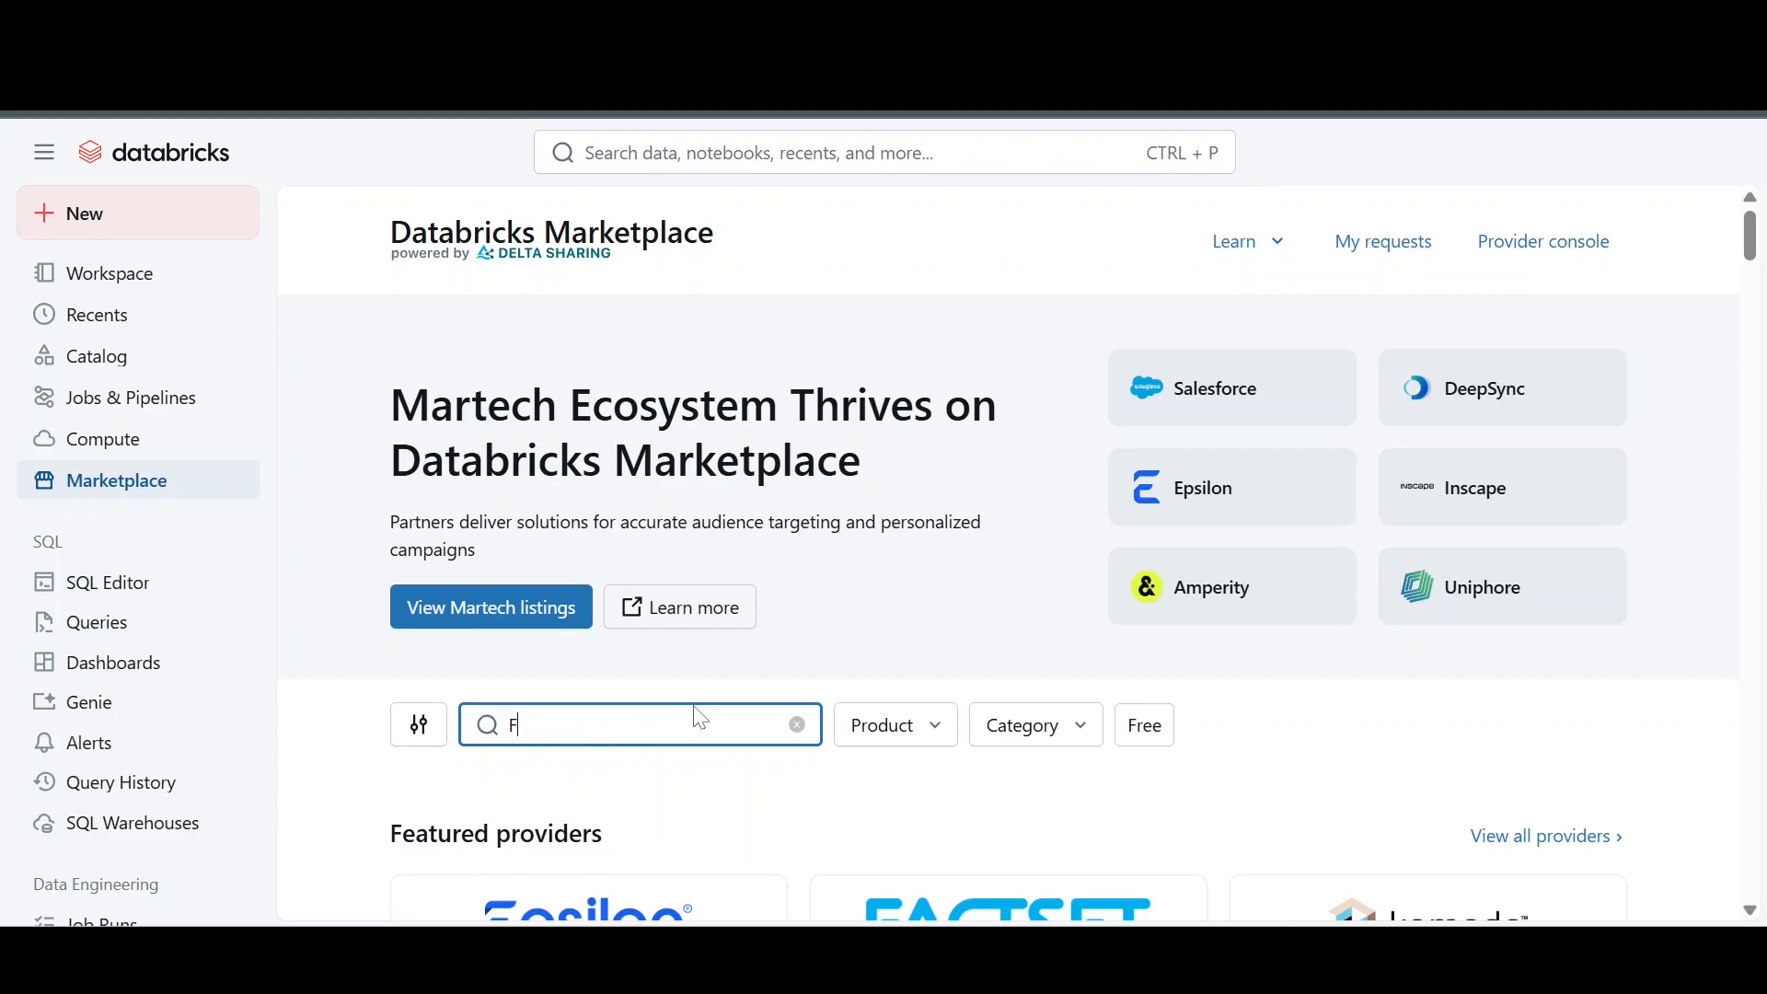
Step: Search the Marketplace for Fivetran and open its Partner Connect integration
text(ivetran)
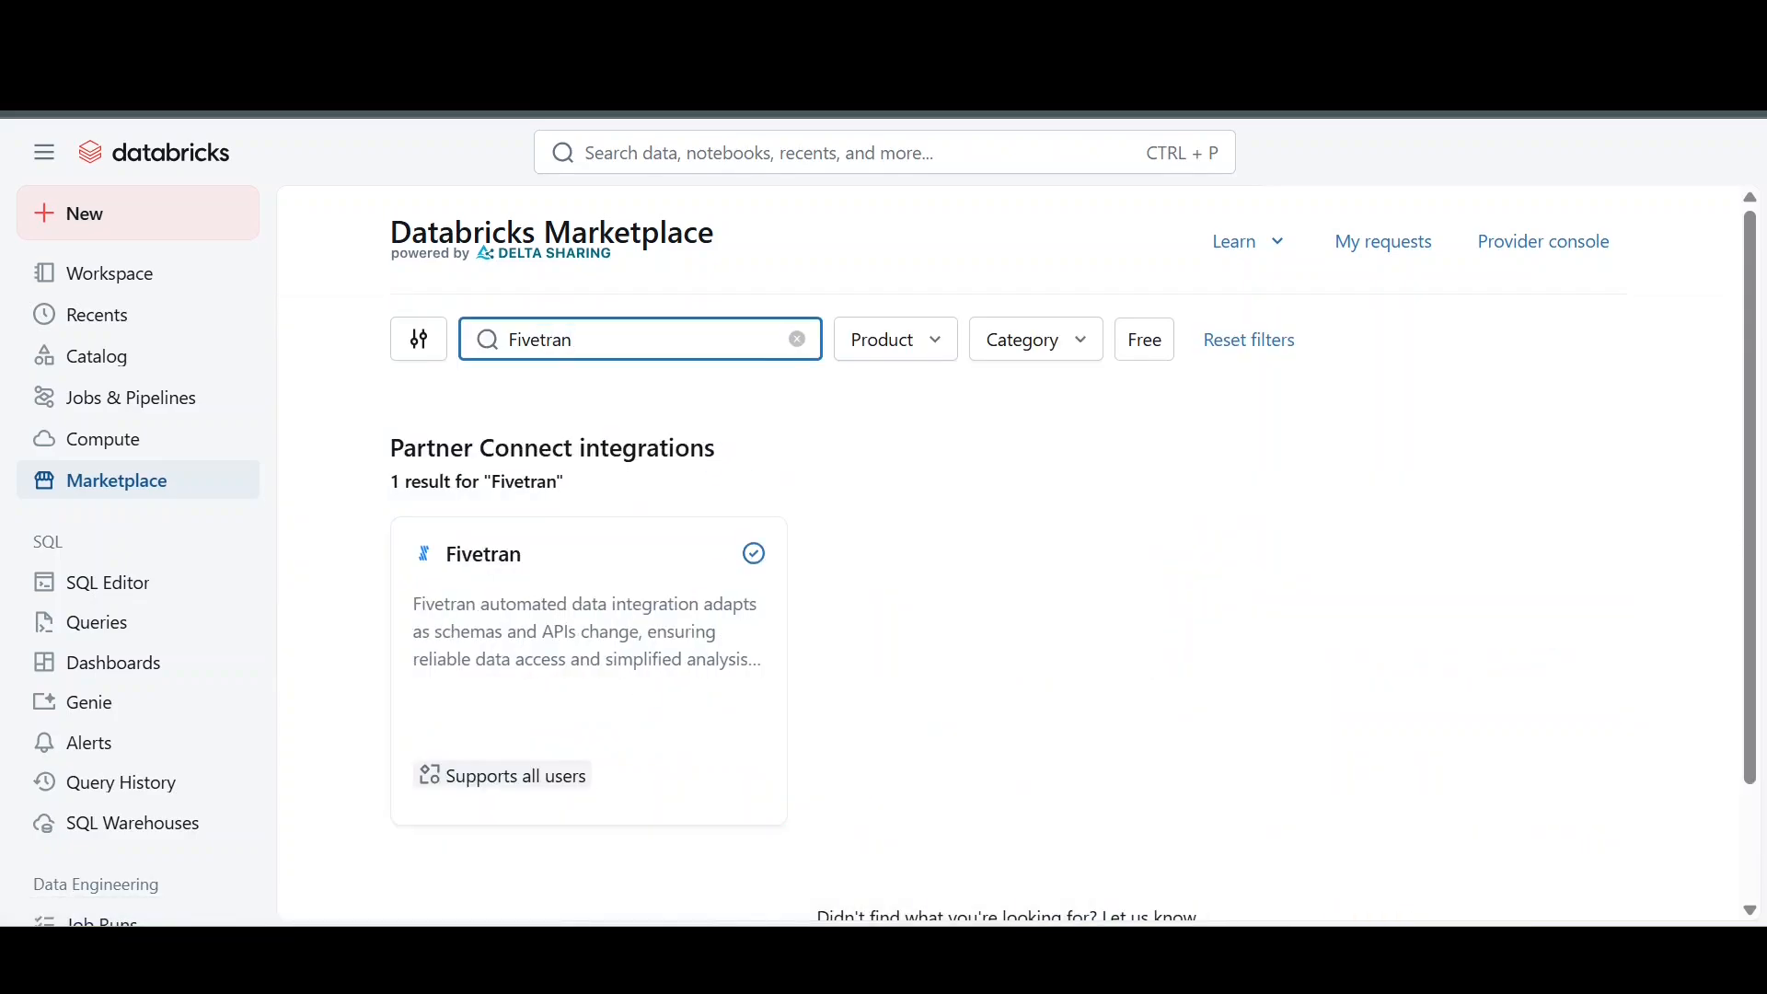
click(574, 701)
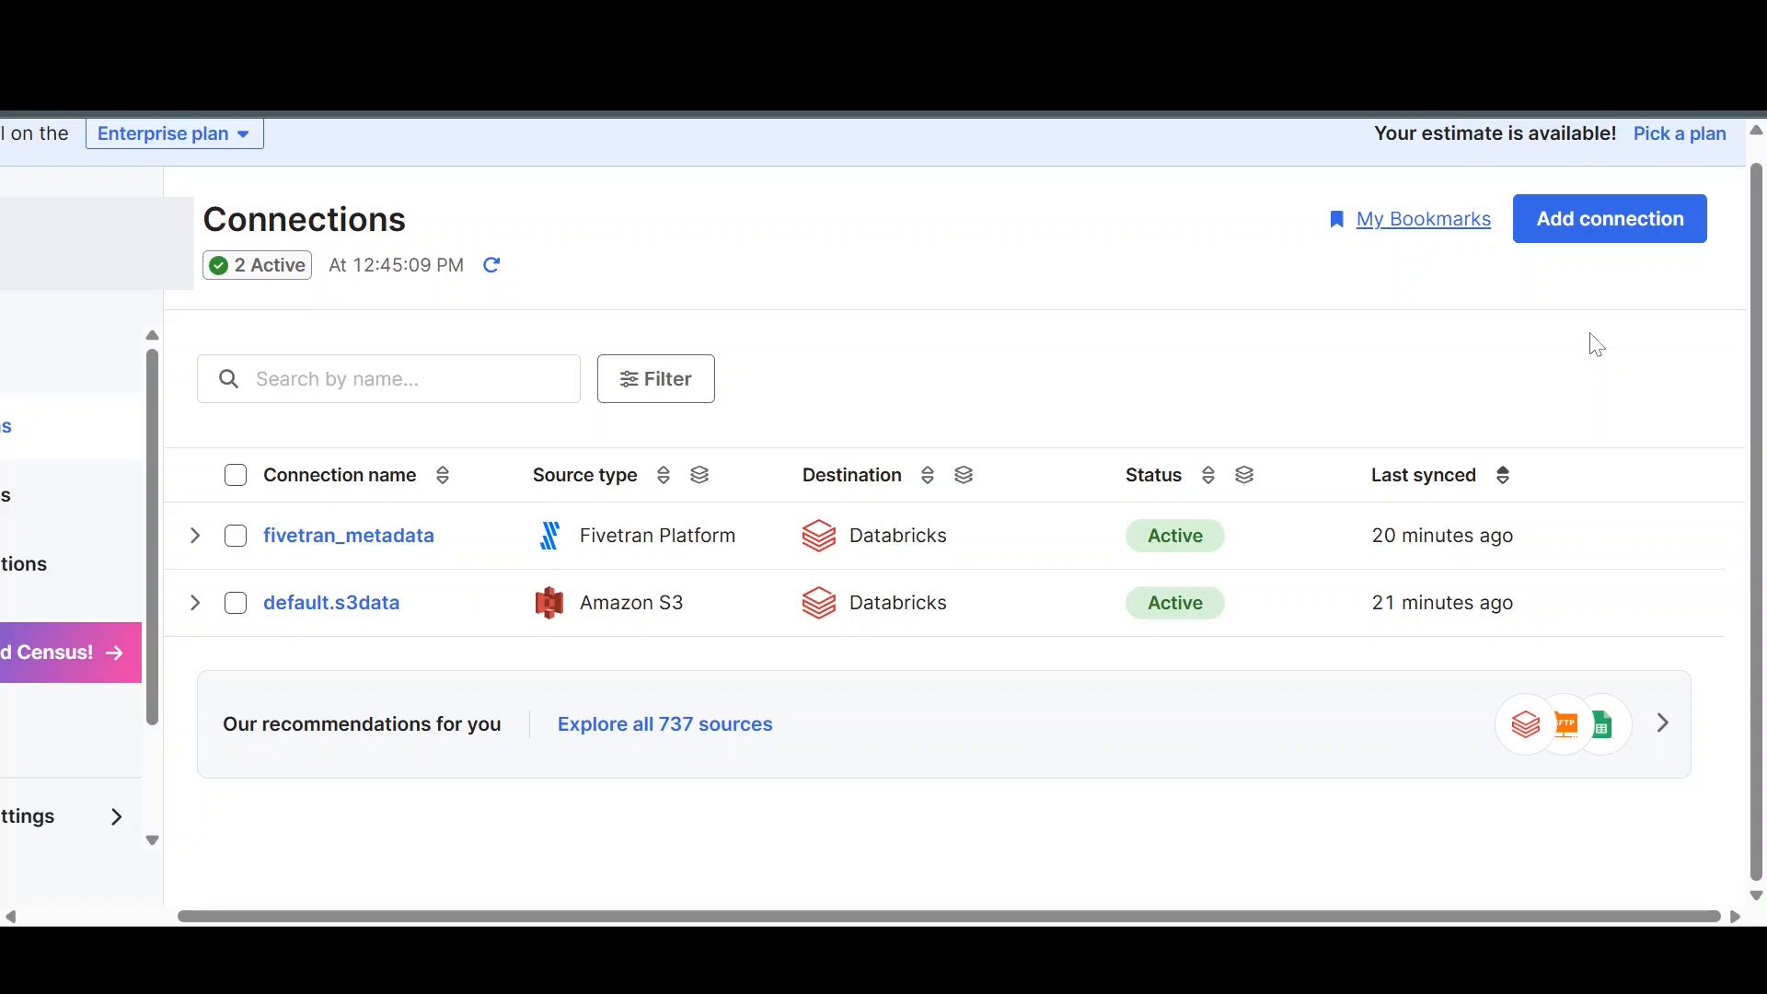
Step: Add a new Fivetran connection and start setting up Amazon S3 as its source
click(1691, 236)
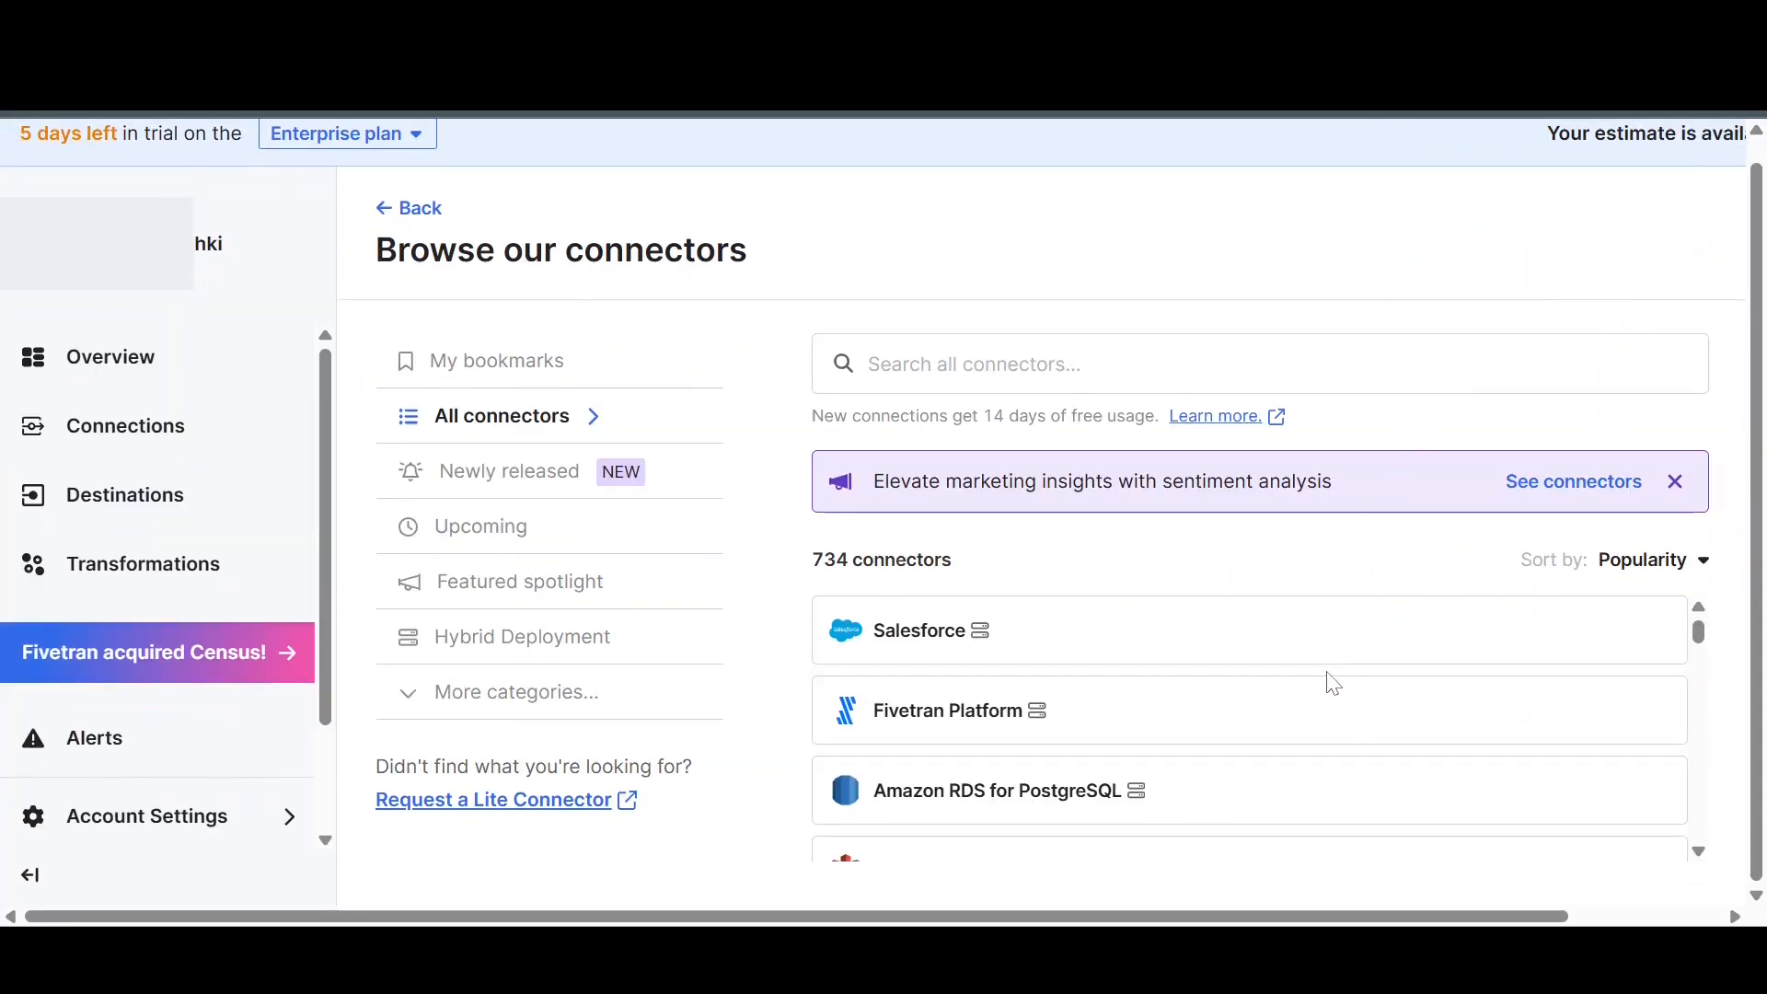
scroll(1333, 683, down, 2)
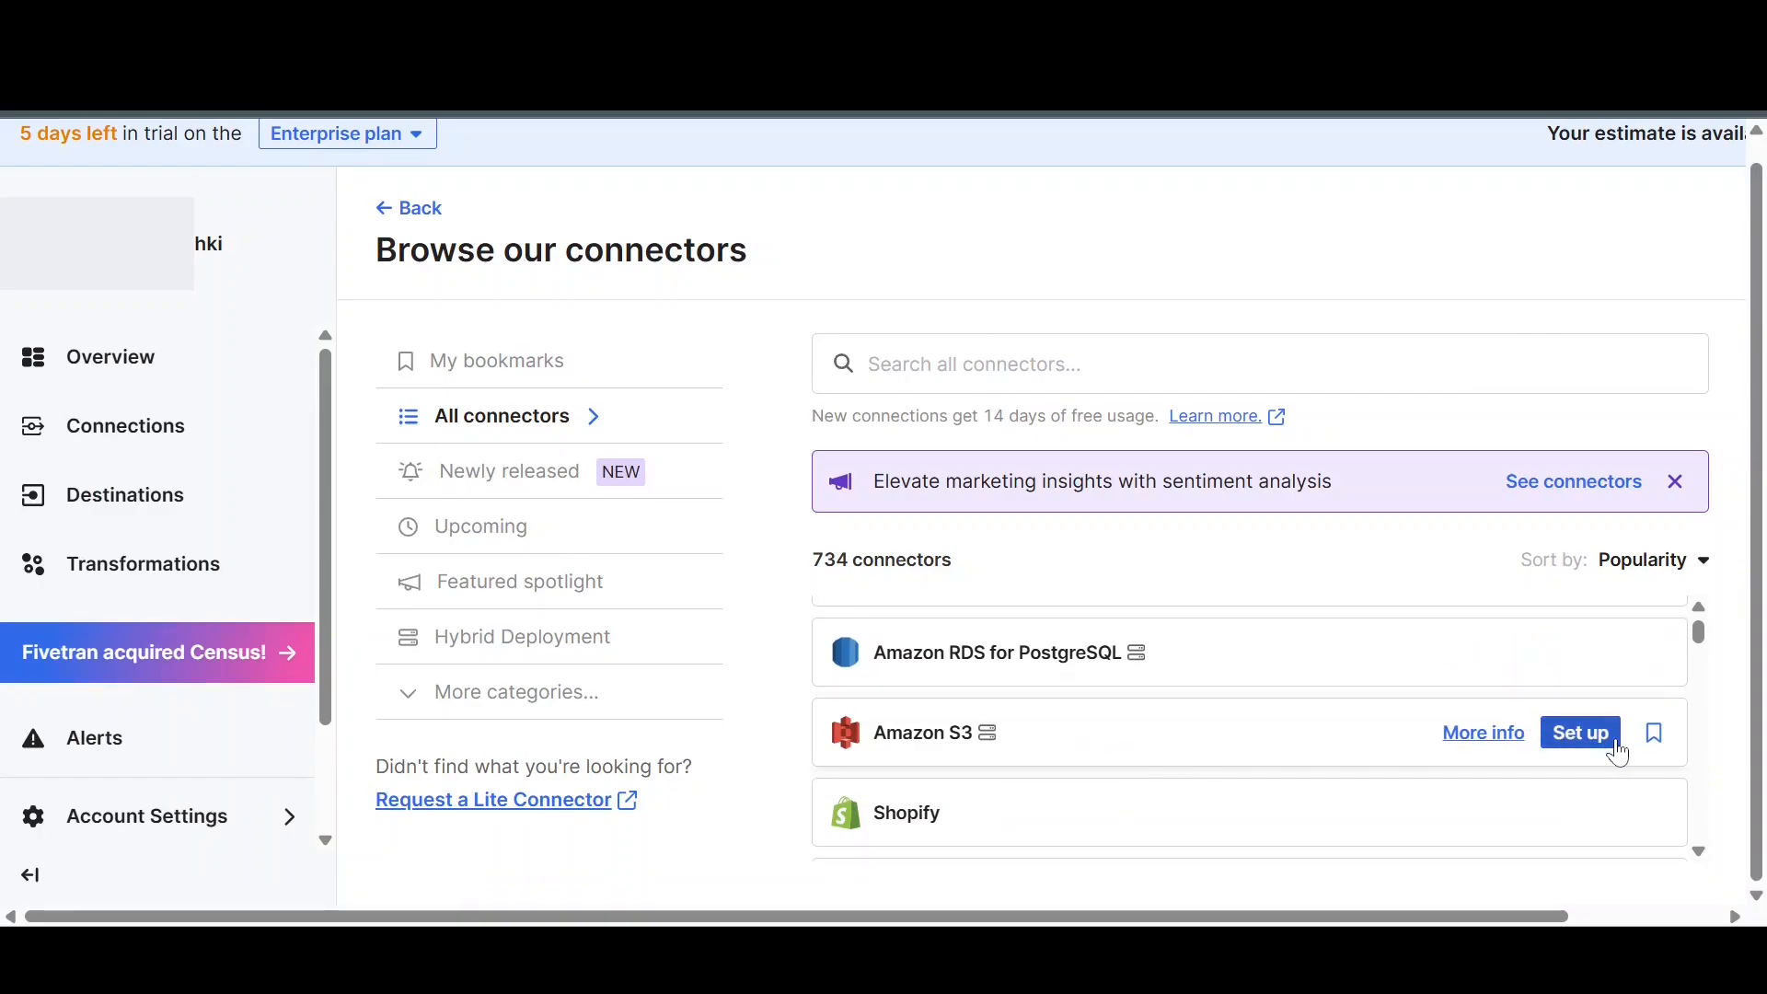
click(1620, 754)
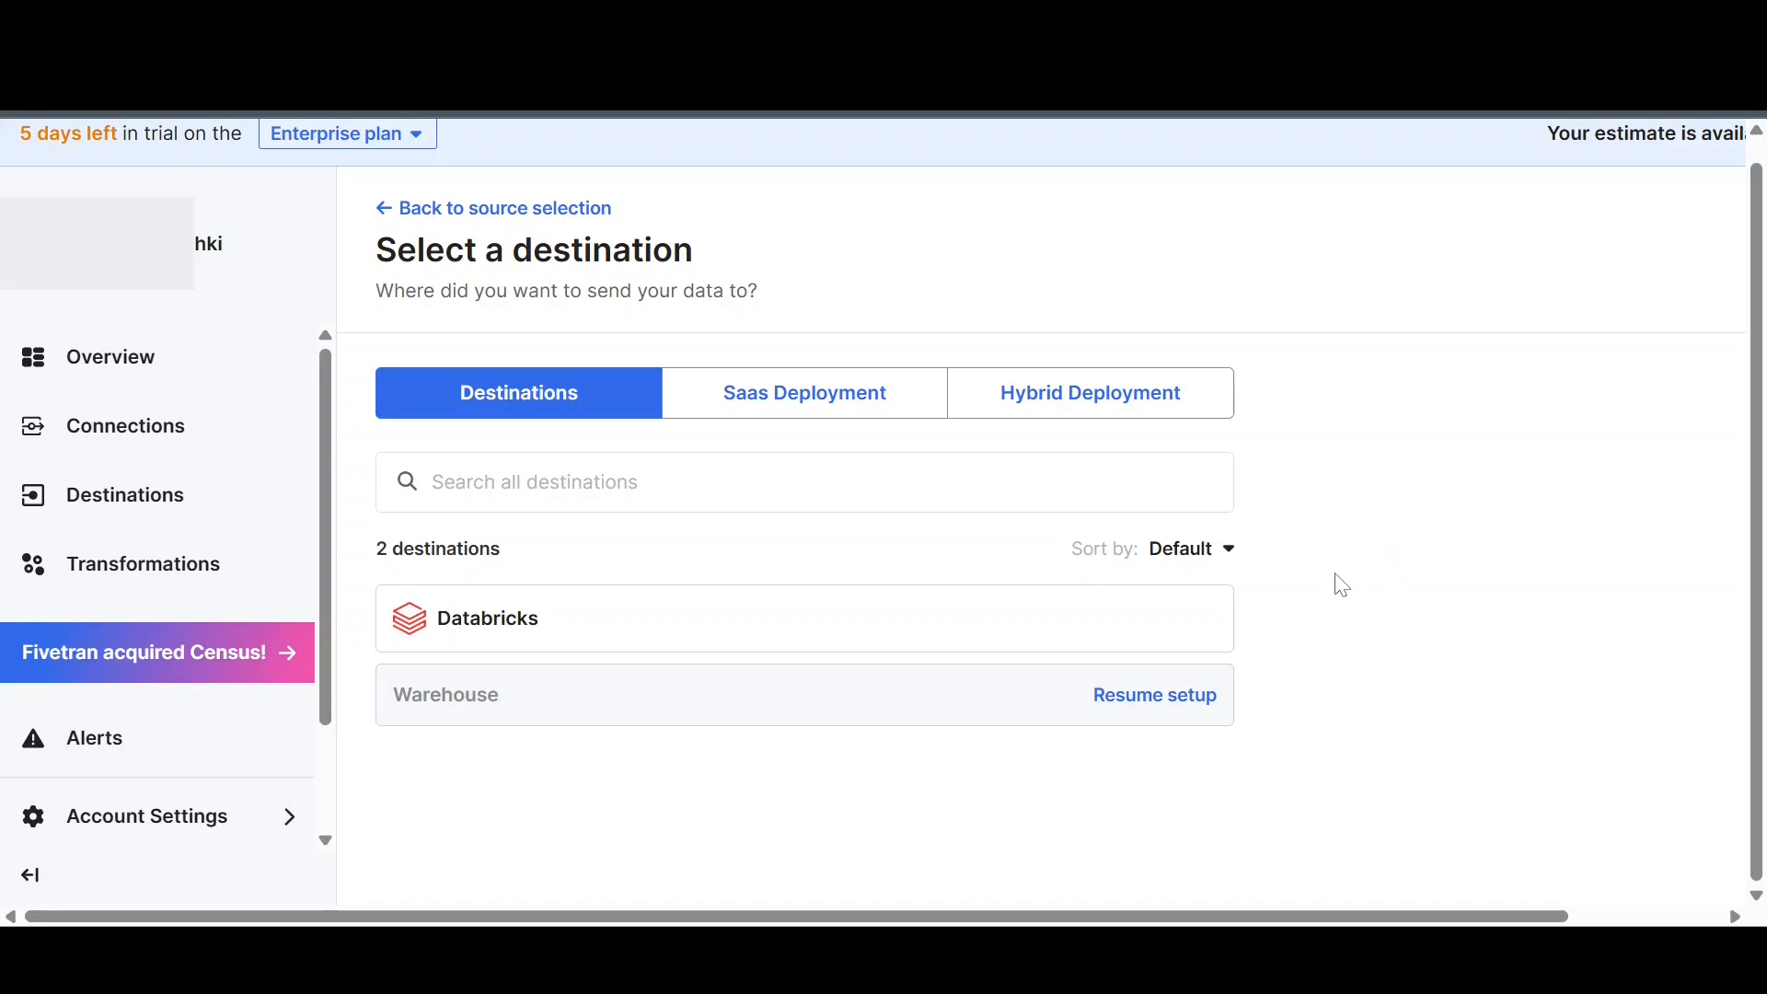
Step: Select Databricks as the destination for the Amazon S3 connection
drag(552, 618, 432, 623)
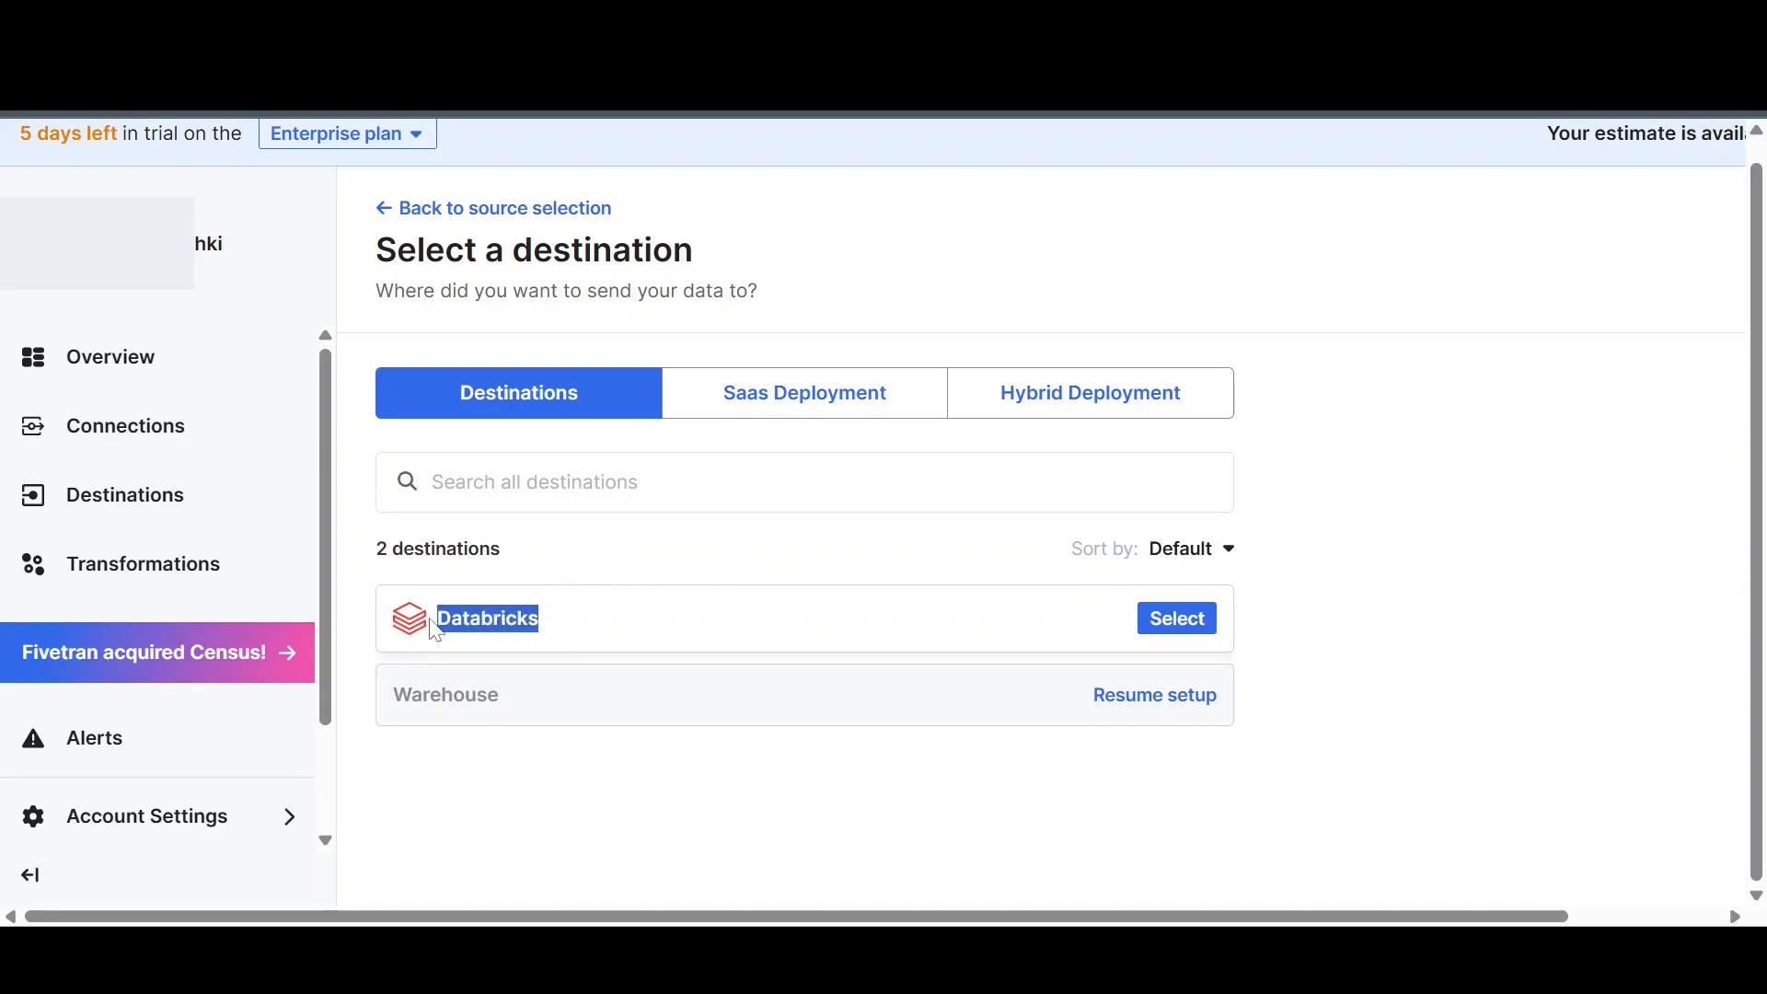
click(765, 549)
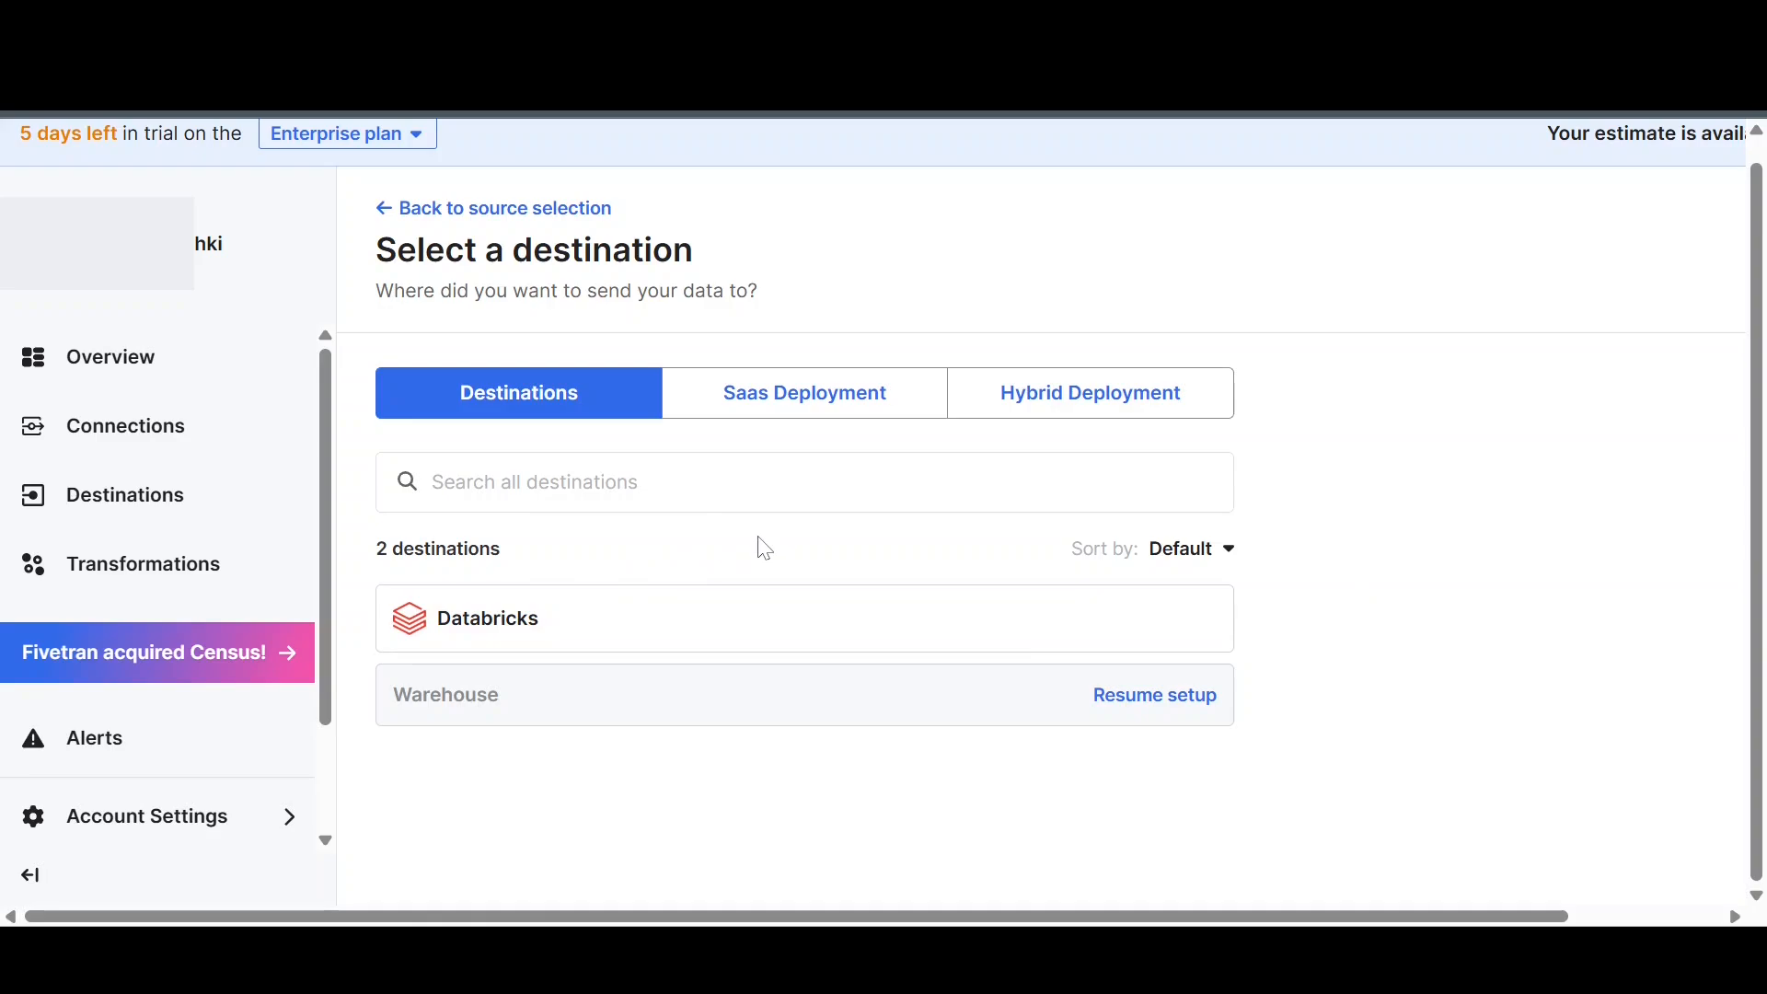
mouse_move(1215, 637)
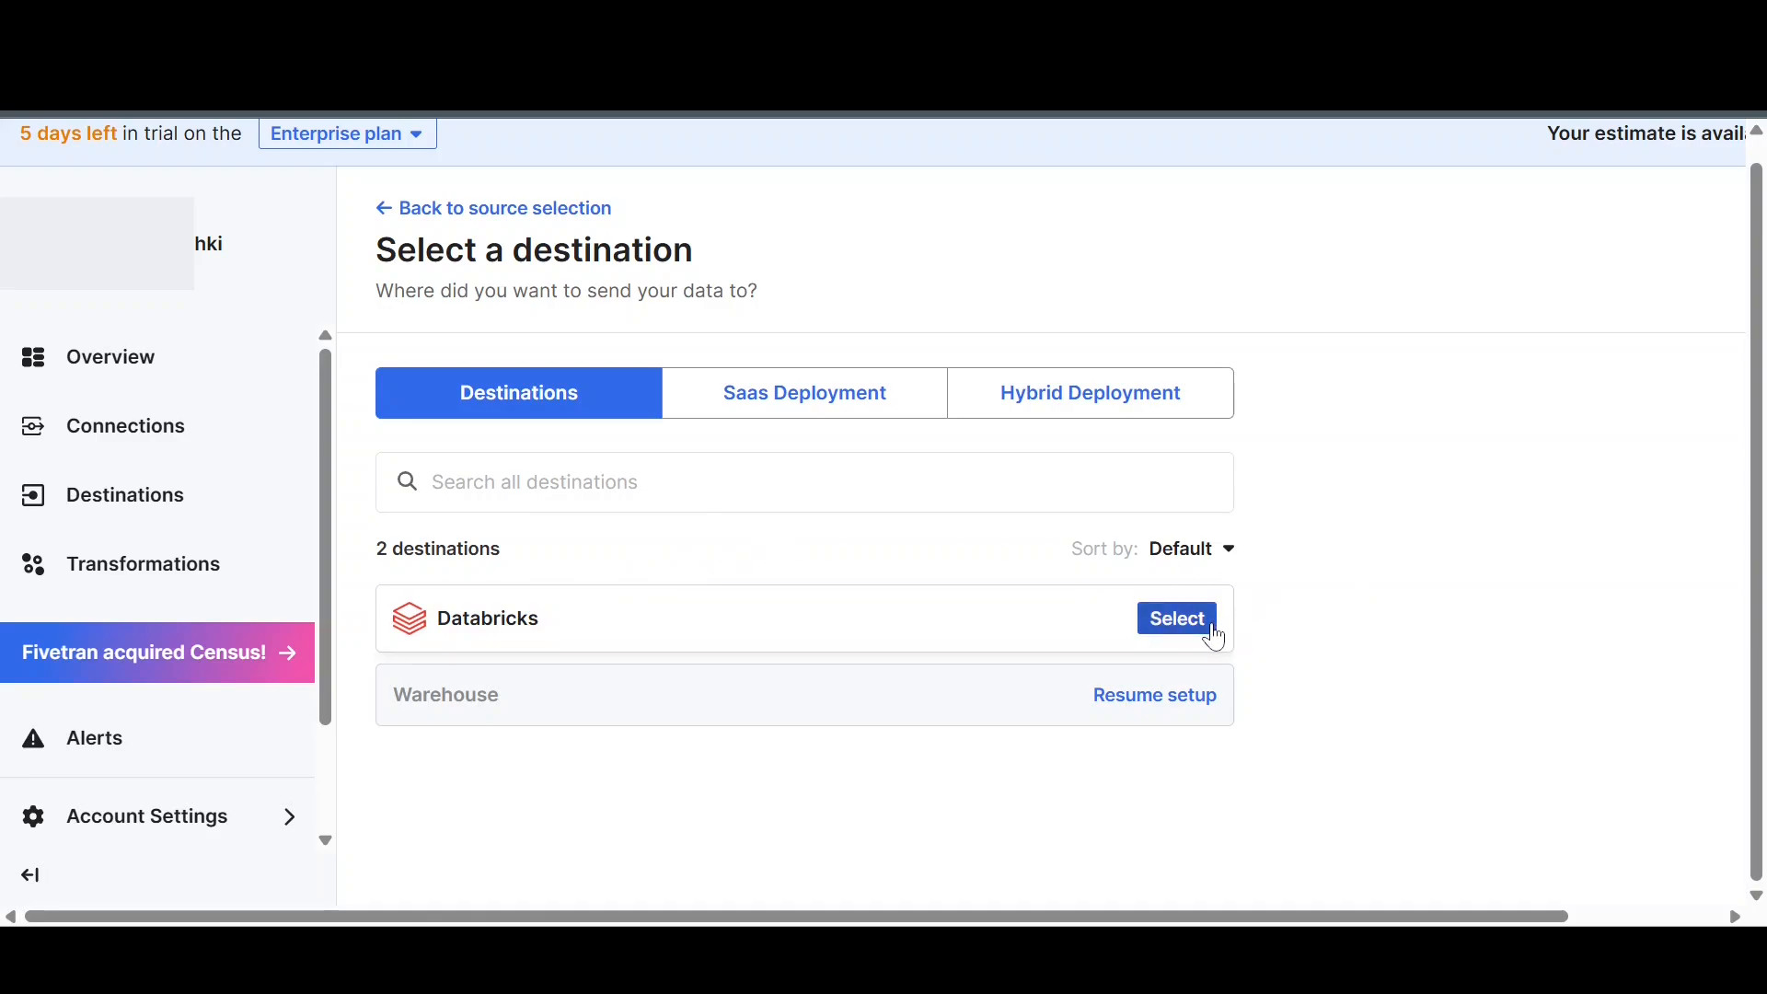
click(1213, 635)
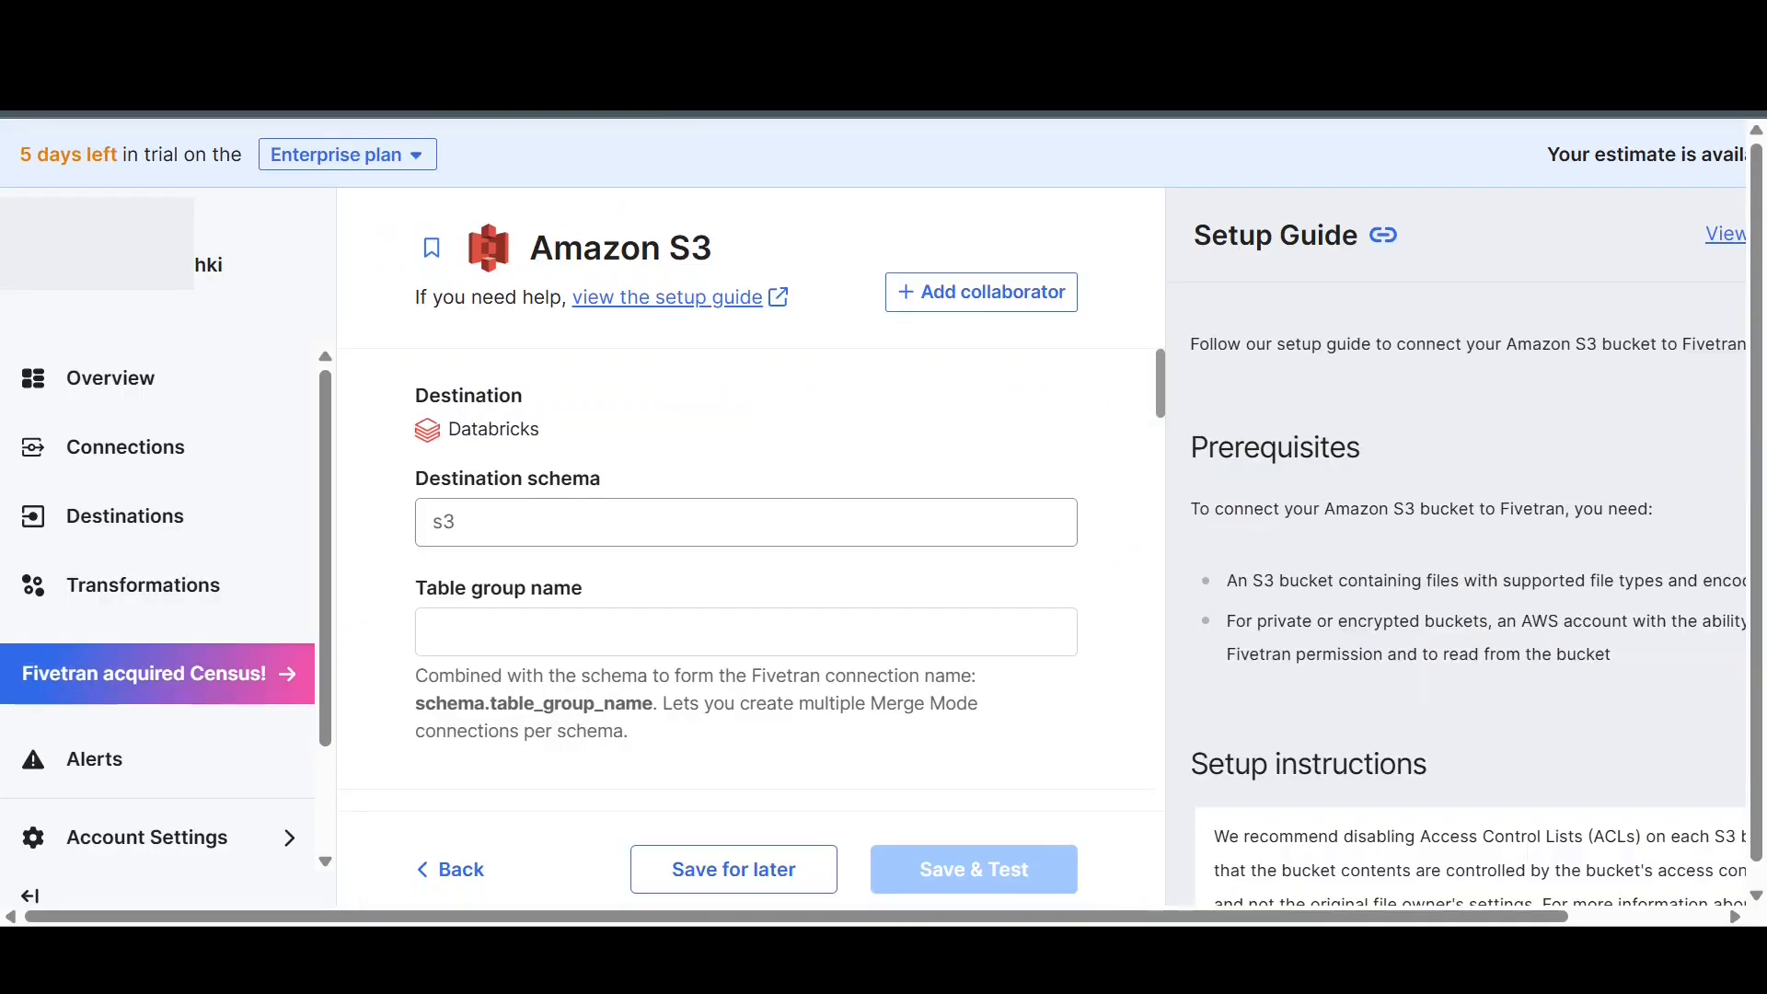
Step: Set the destination schema to s3 and the table group name to default
click(745, 522)
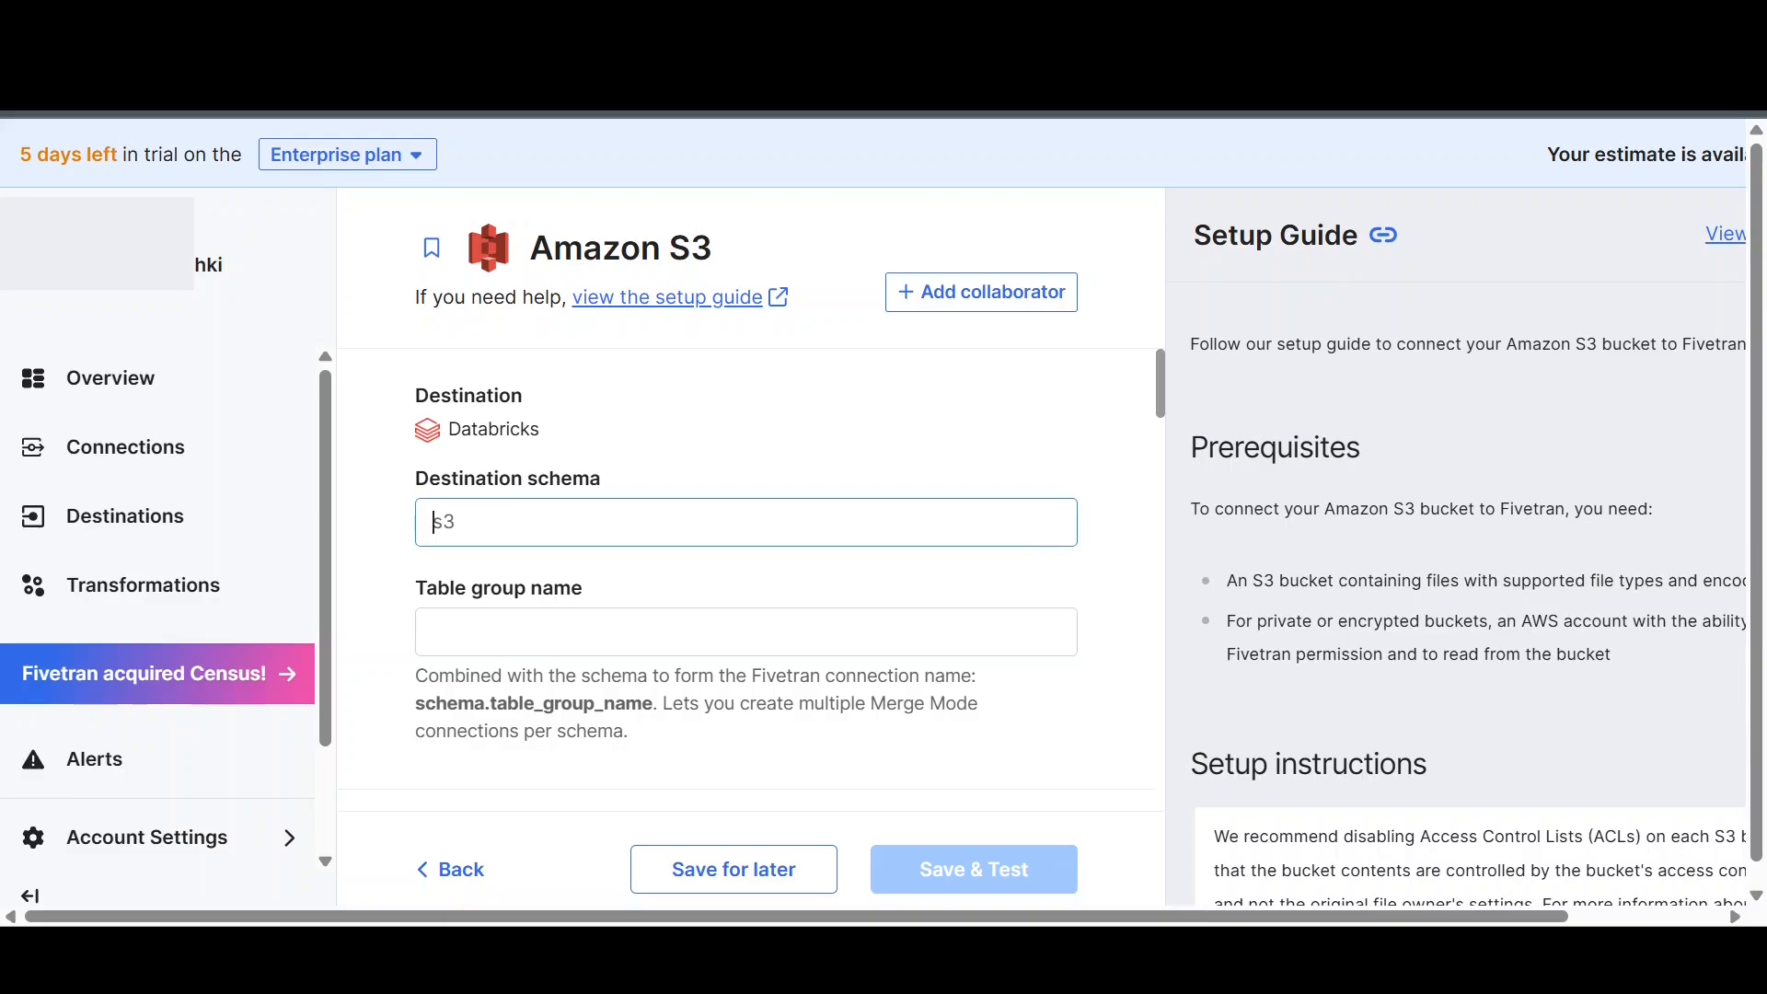
text(s3)
key(Tab)
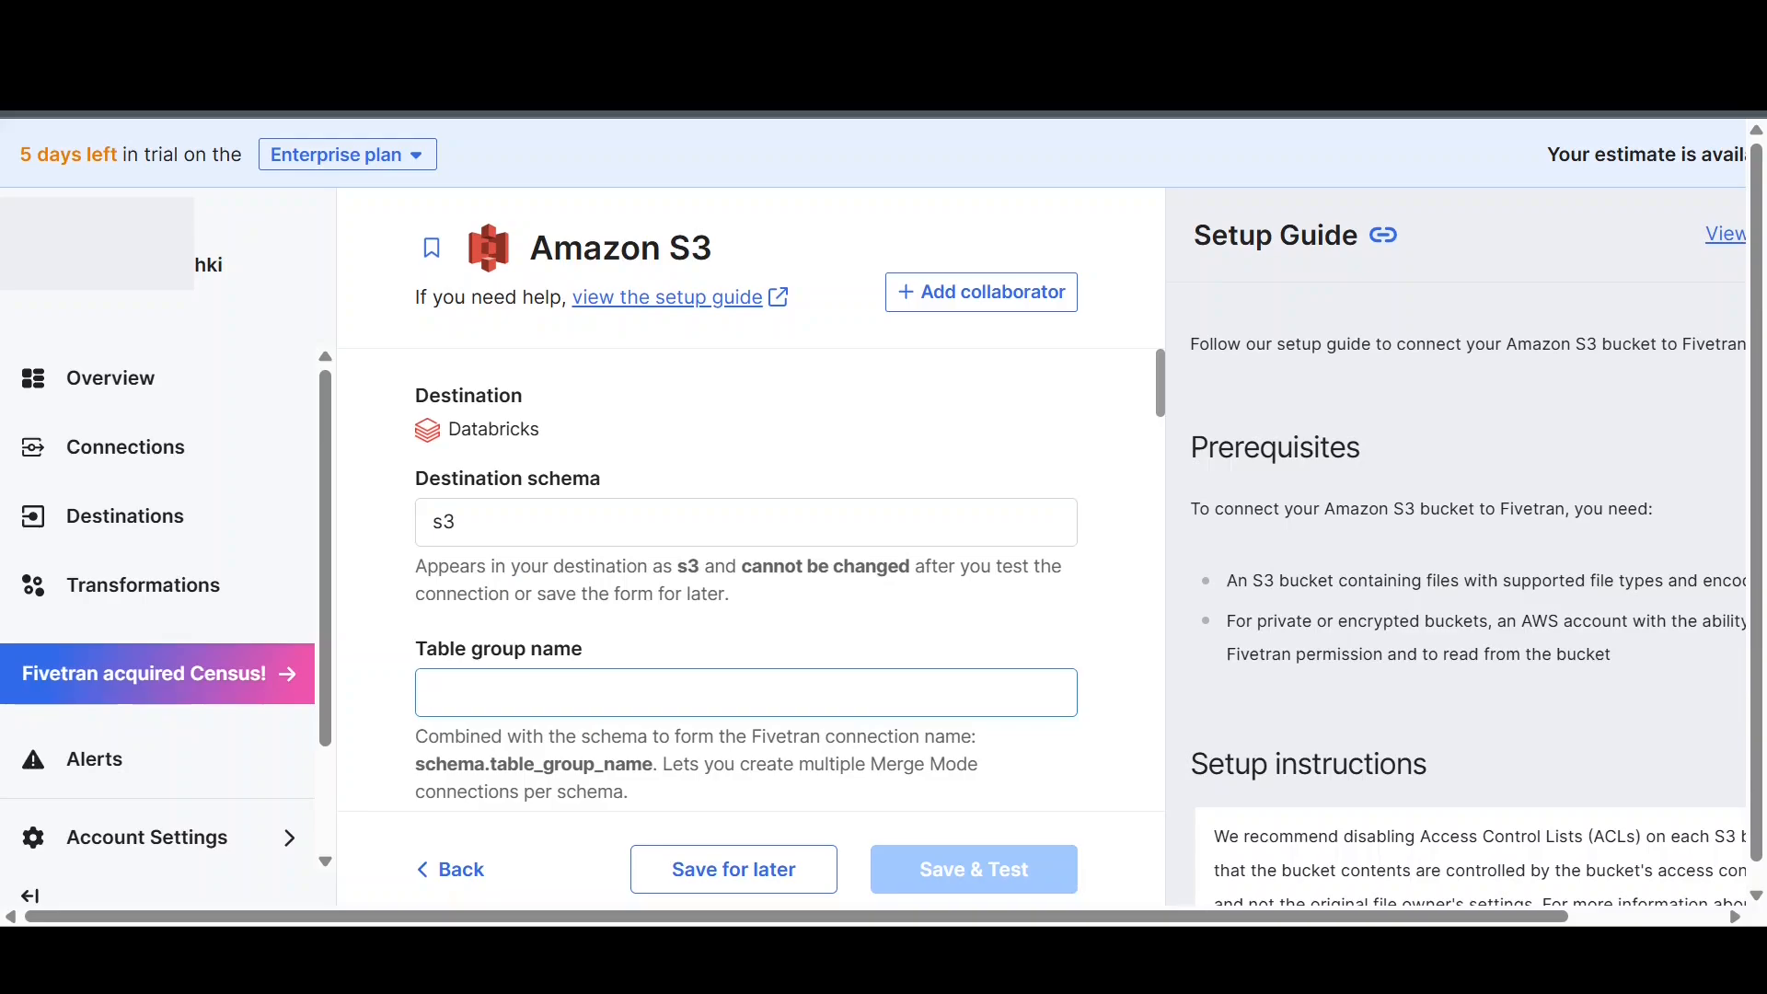
text(default)
click(1121, 441)
Step: Review the bucket, access approach and external ID fields in the Connect section of the connection form
scroll(1062, 410, down, 1)
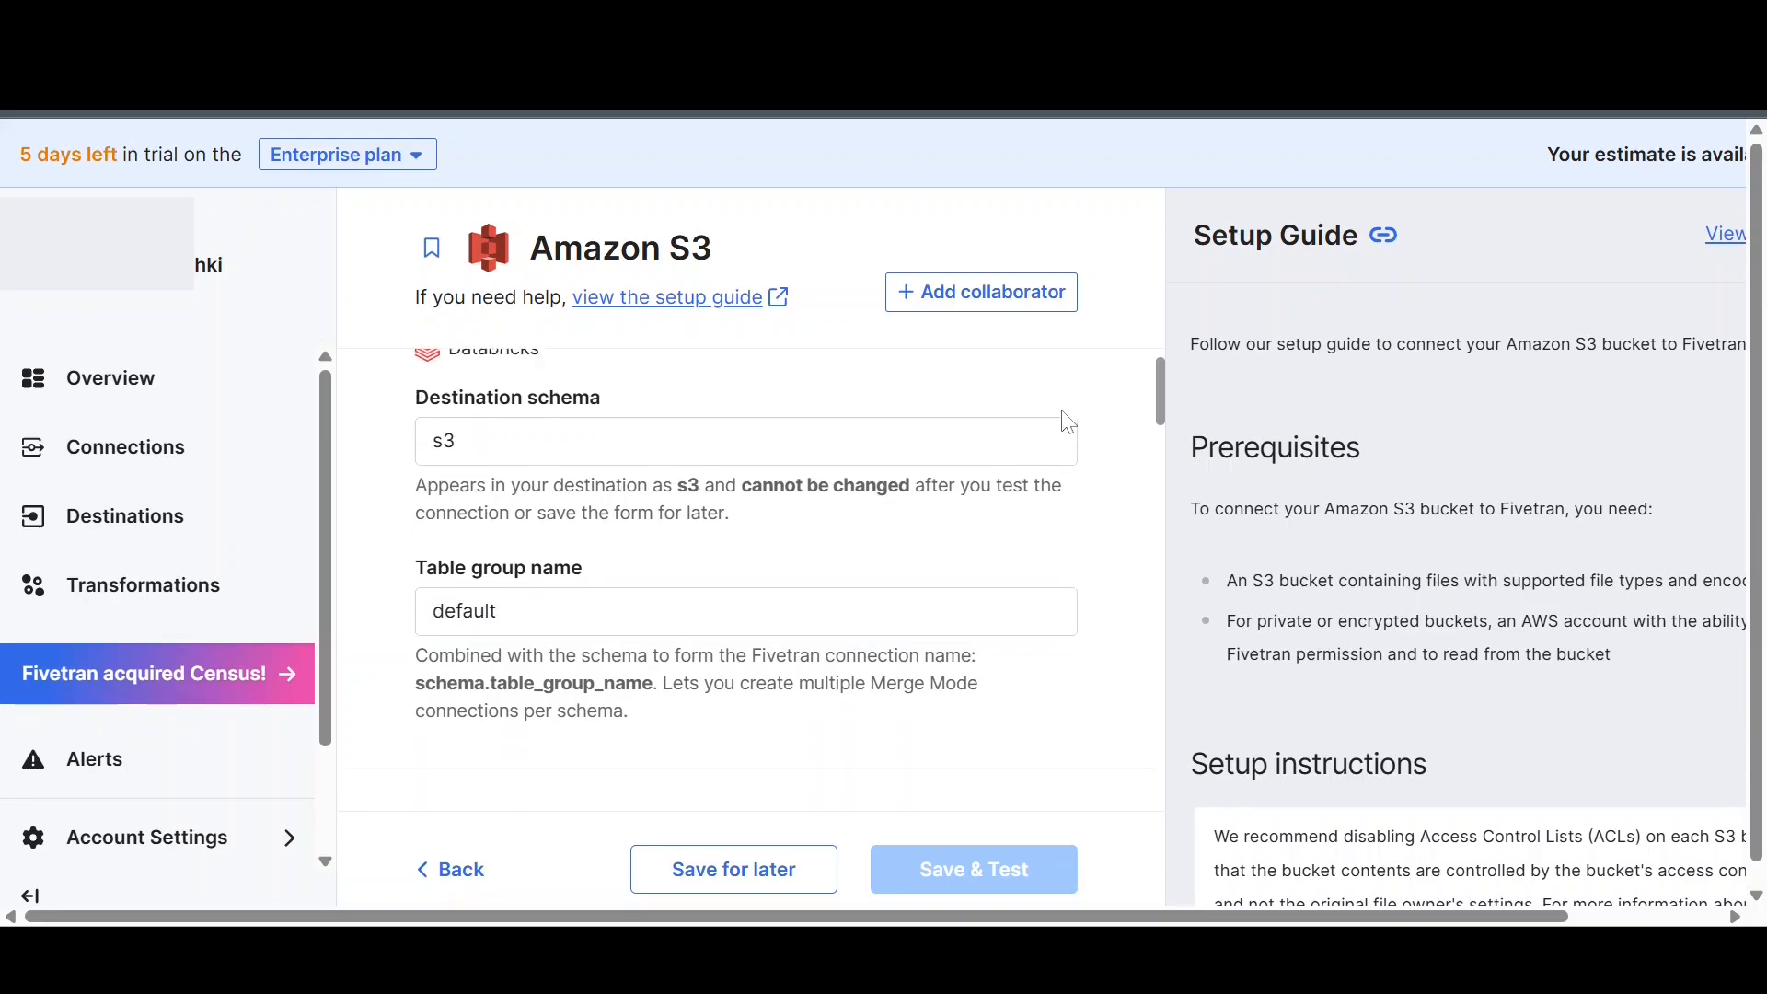
scroll(1067, 421, down, 5)
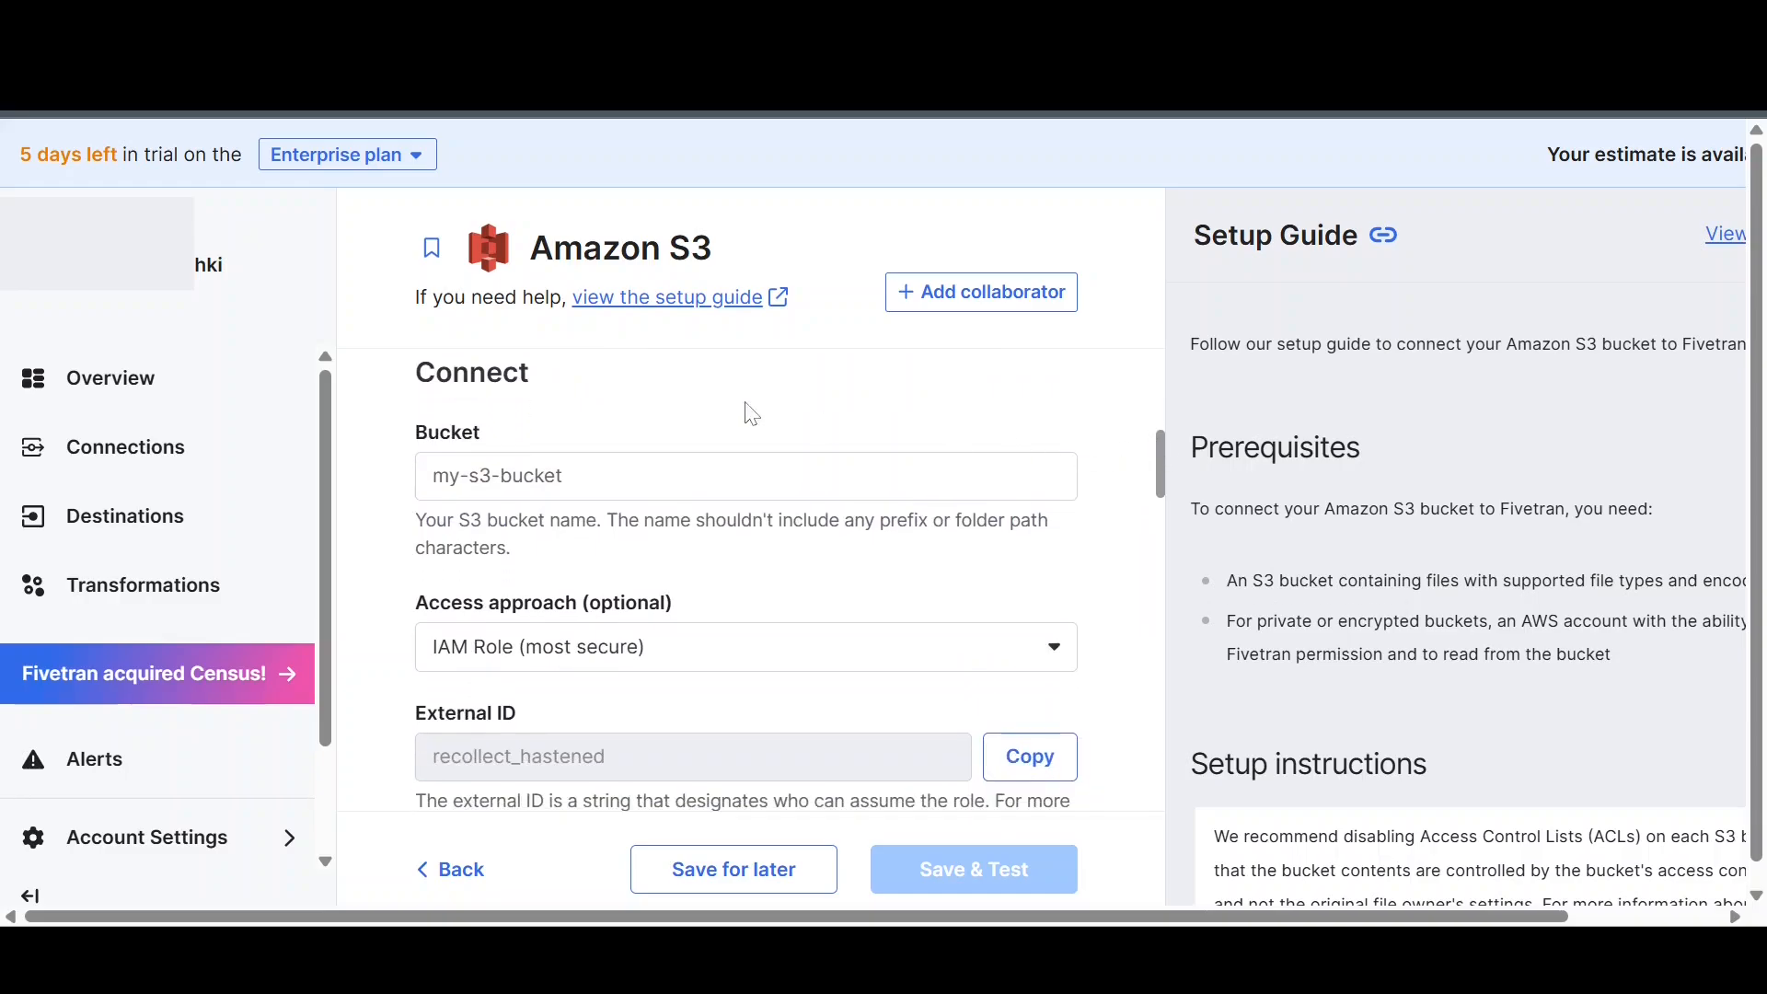
click(580, 475)
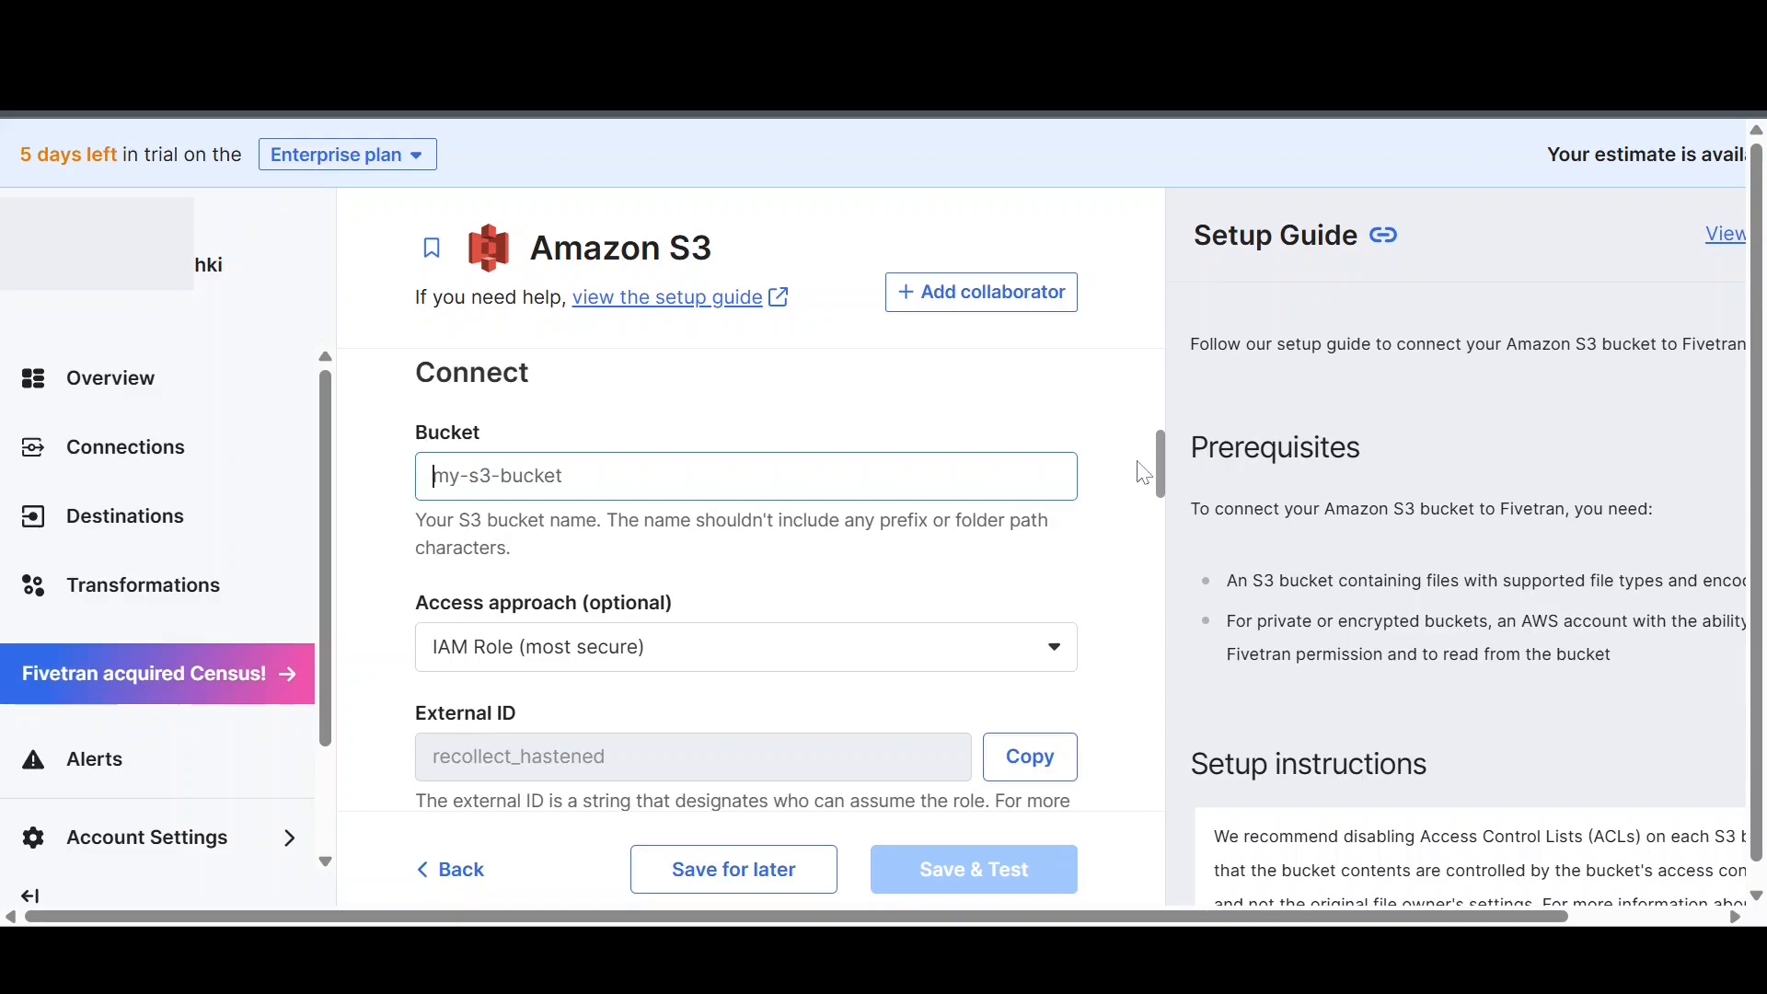
drag(1165, 472, 1162, 467)
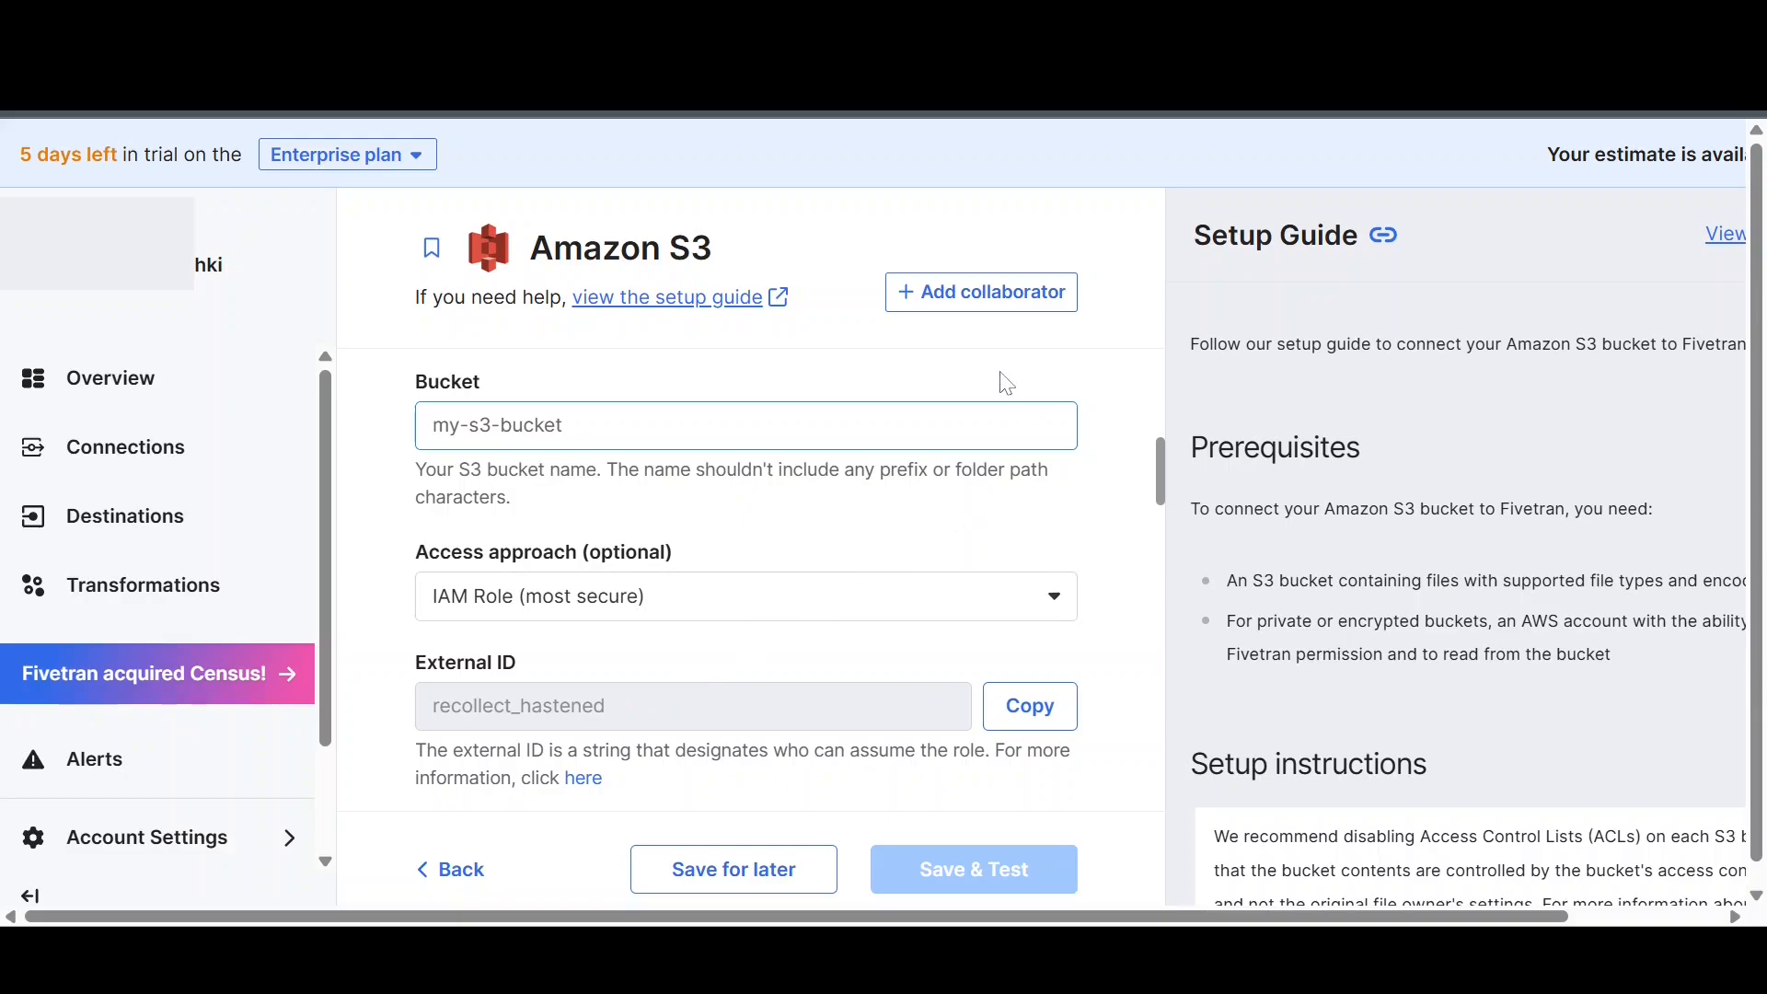
Step: Open the Amazon S3 setup guide and examine the JSON policy under Create IAM policy
drag(416, 298, 814, 319)
click(814, 320)
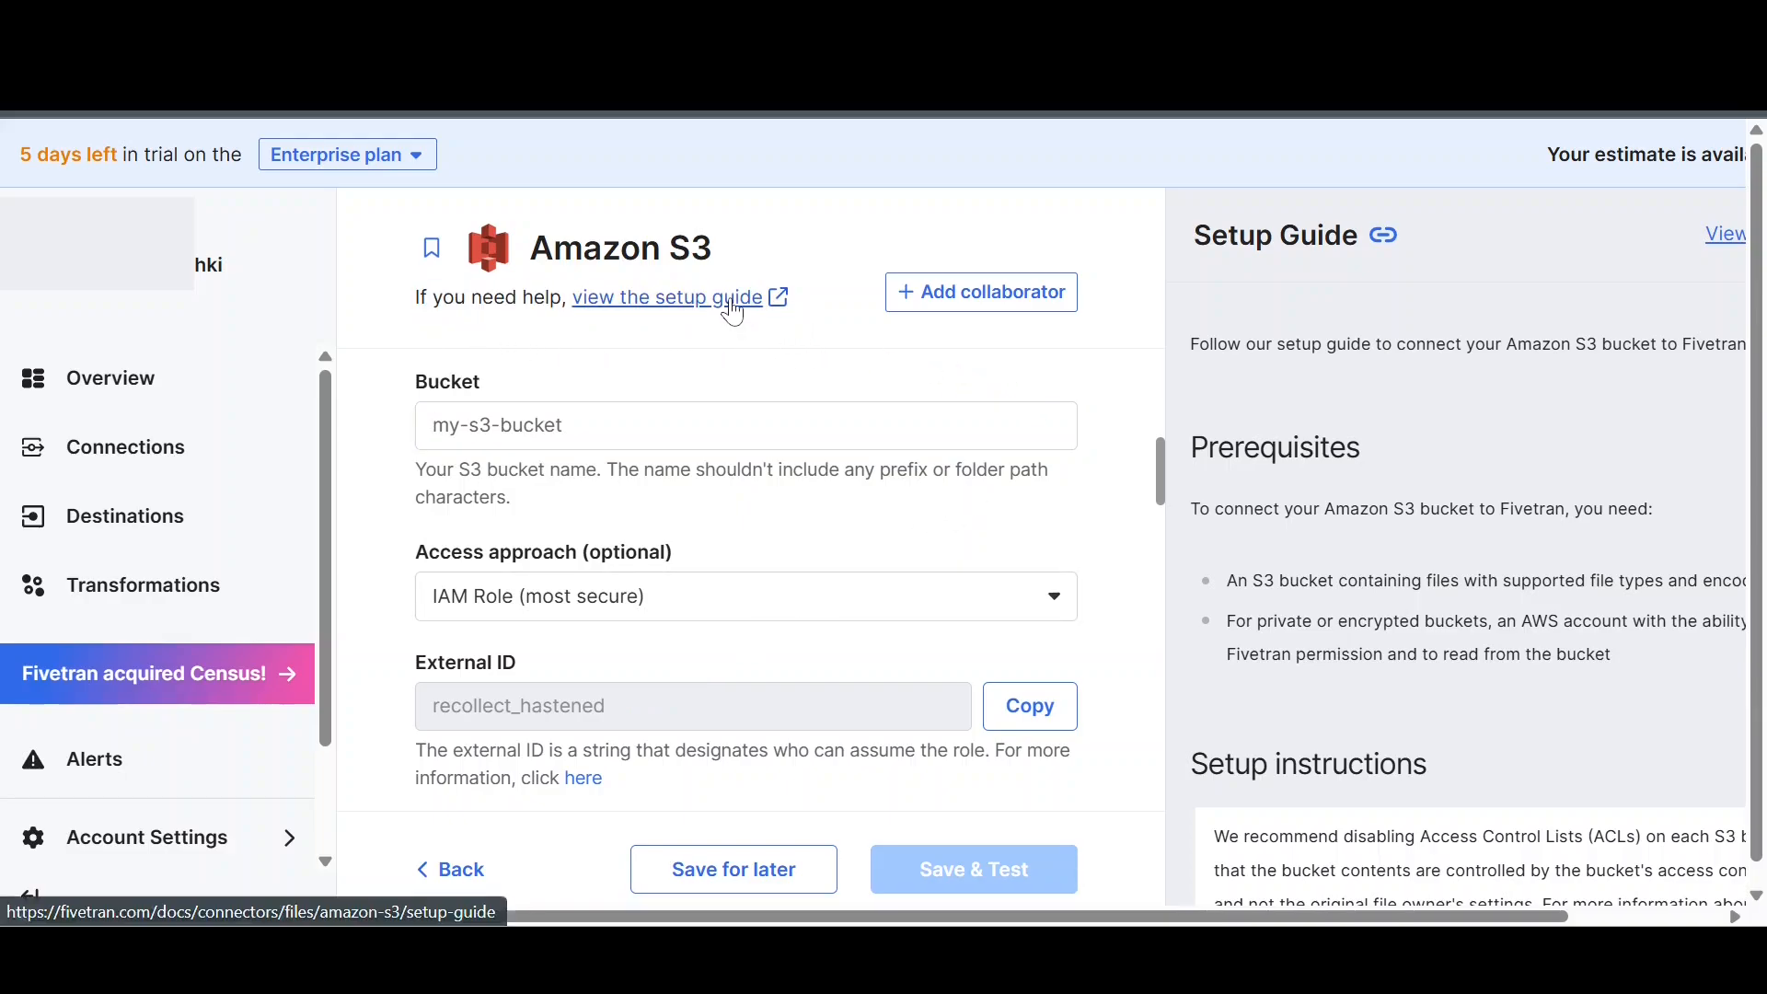
click(734, 302)
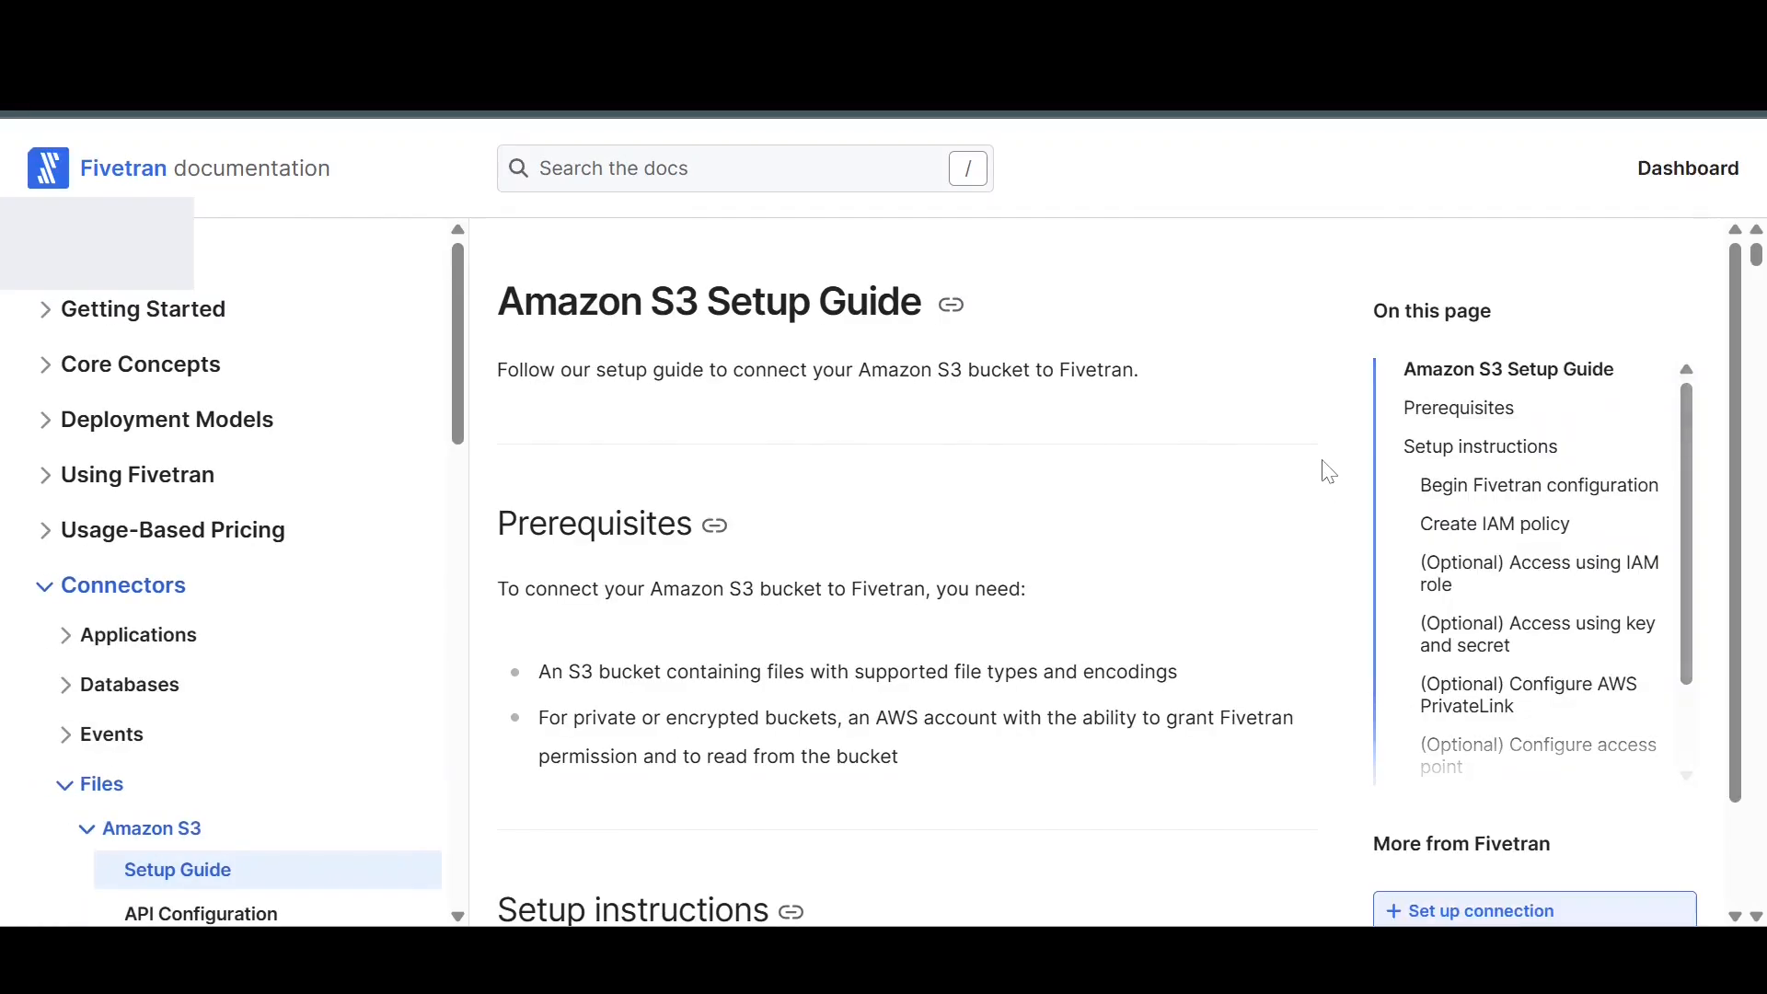
click(1468, 525)
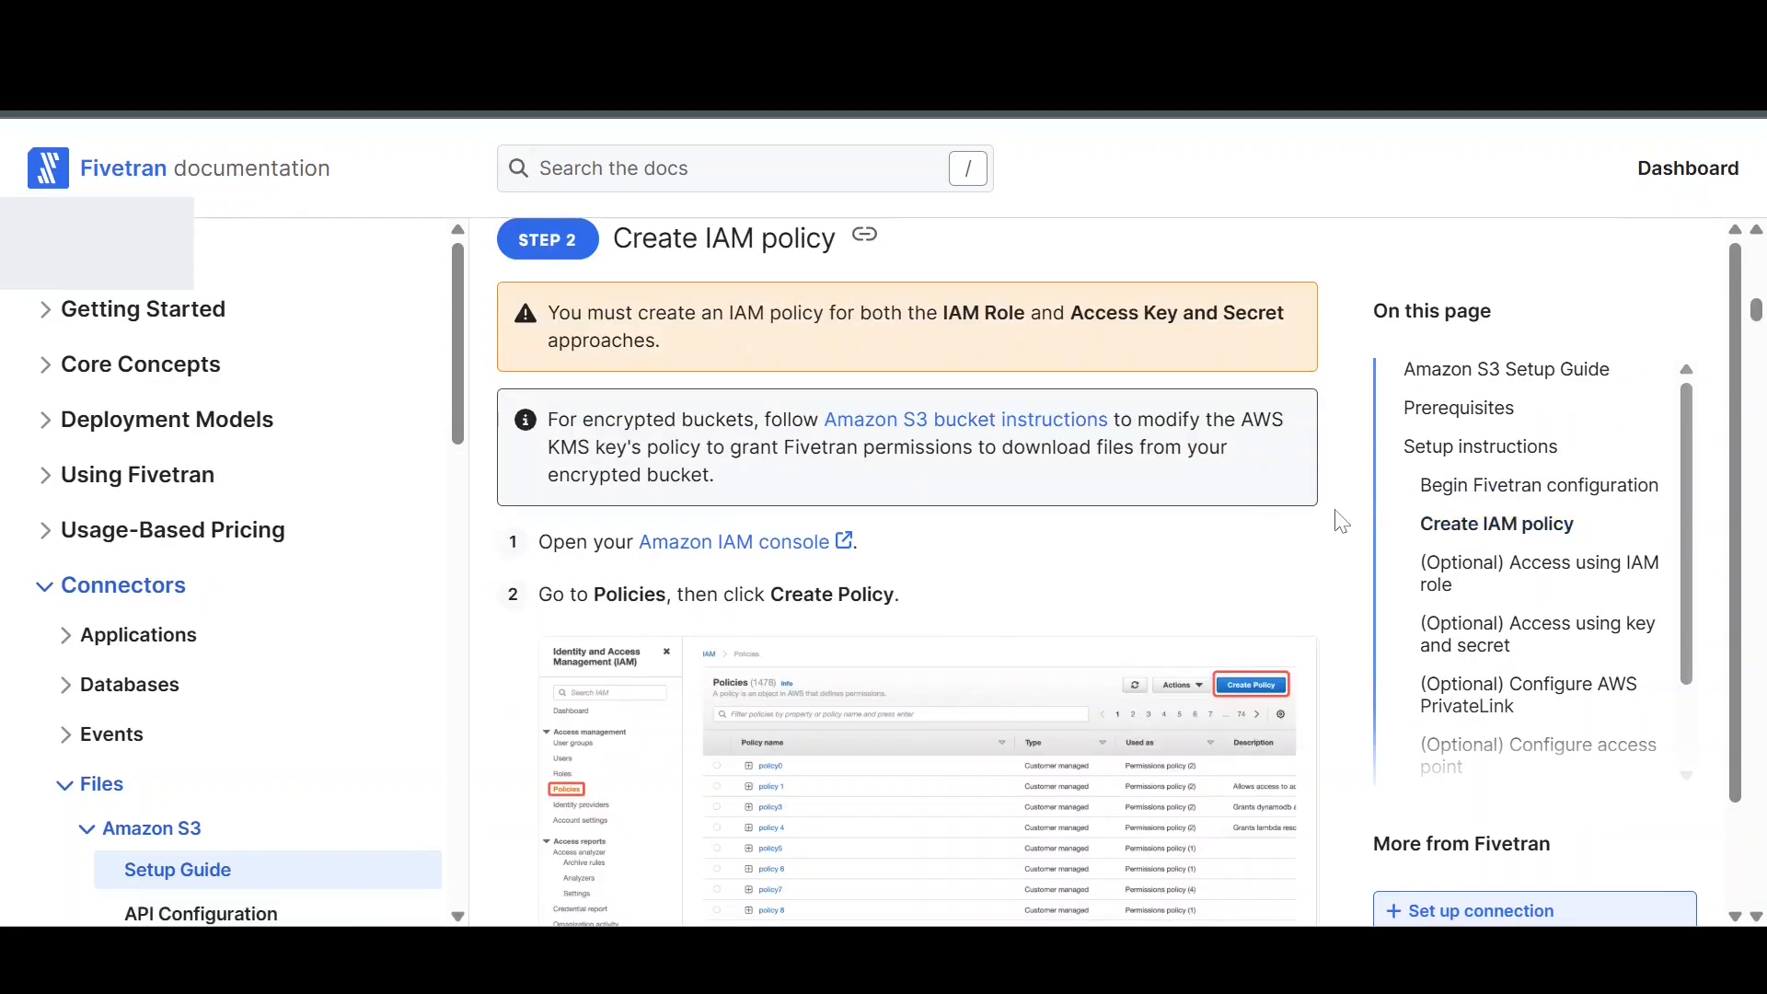
scroll(1352, 512, down, 4)
scroll(1352, 512, down, 7)
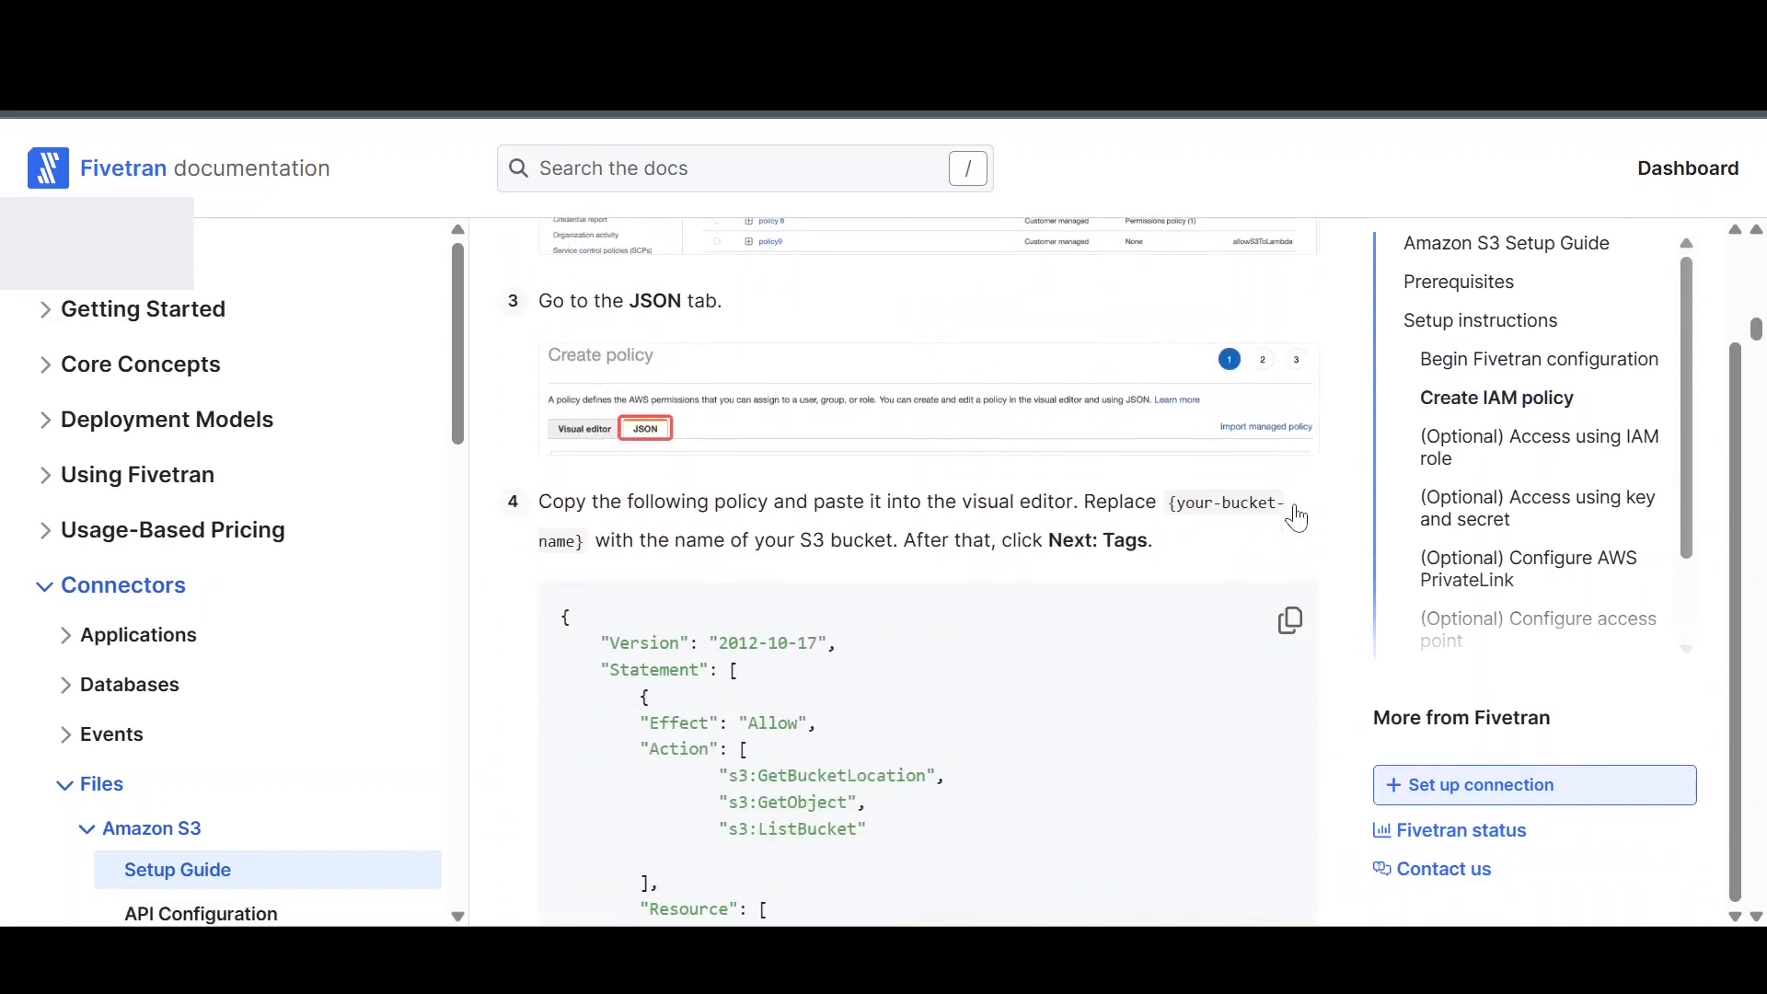
scroll(1311, 515, up, 1)
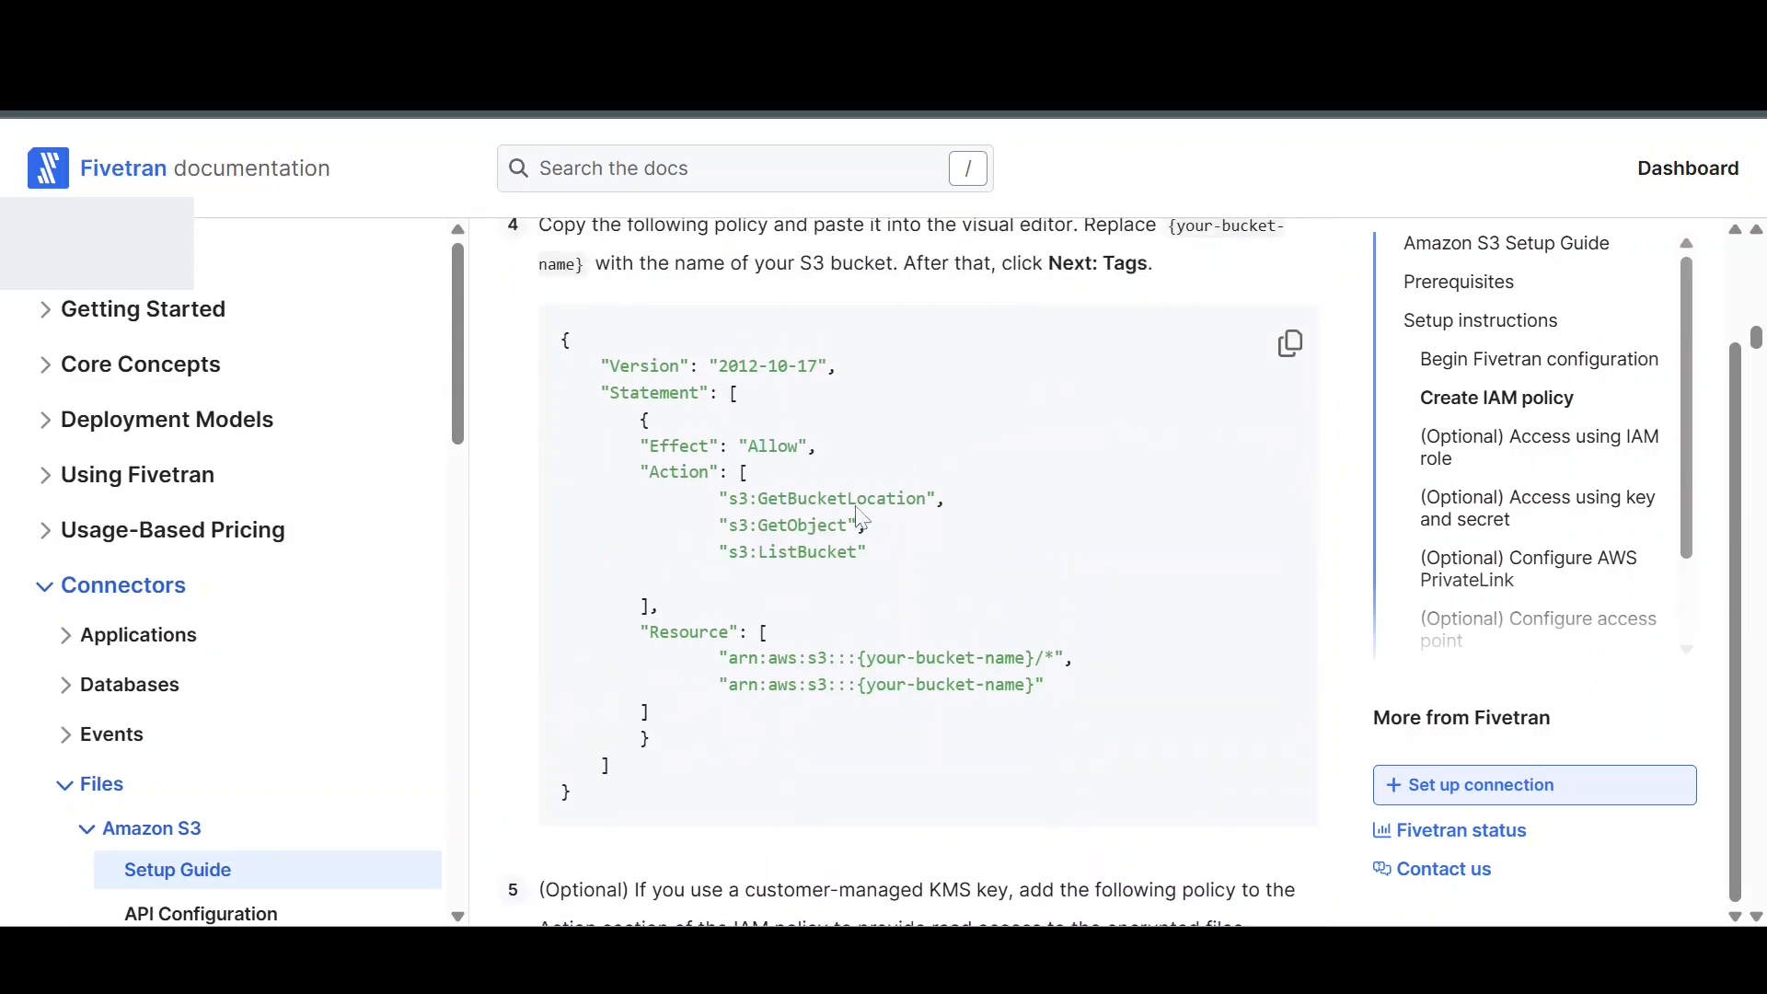
drag(663, 799, 562, 338)
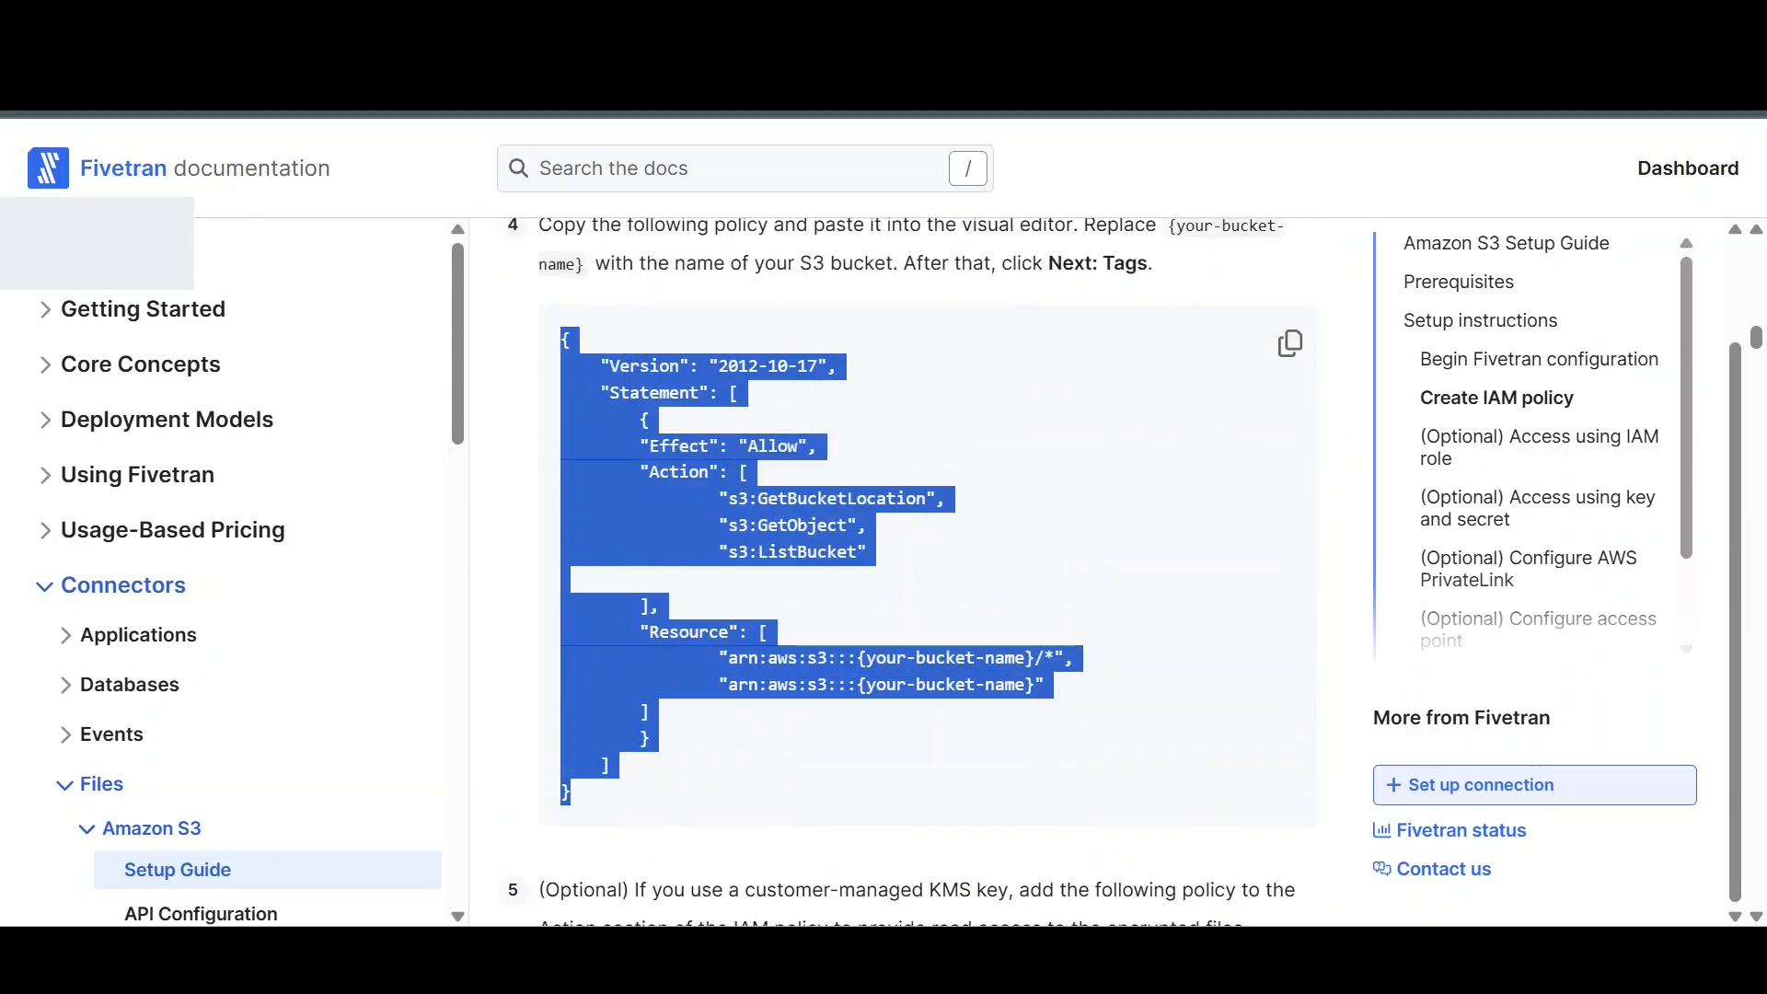
click(1070, 280)
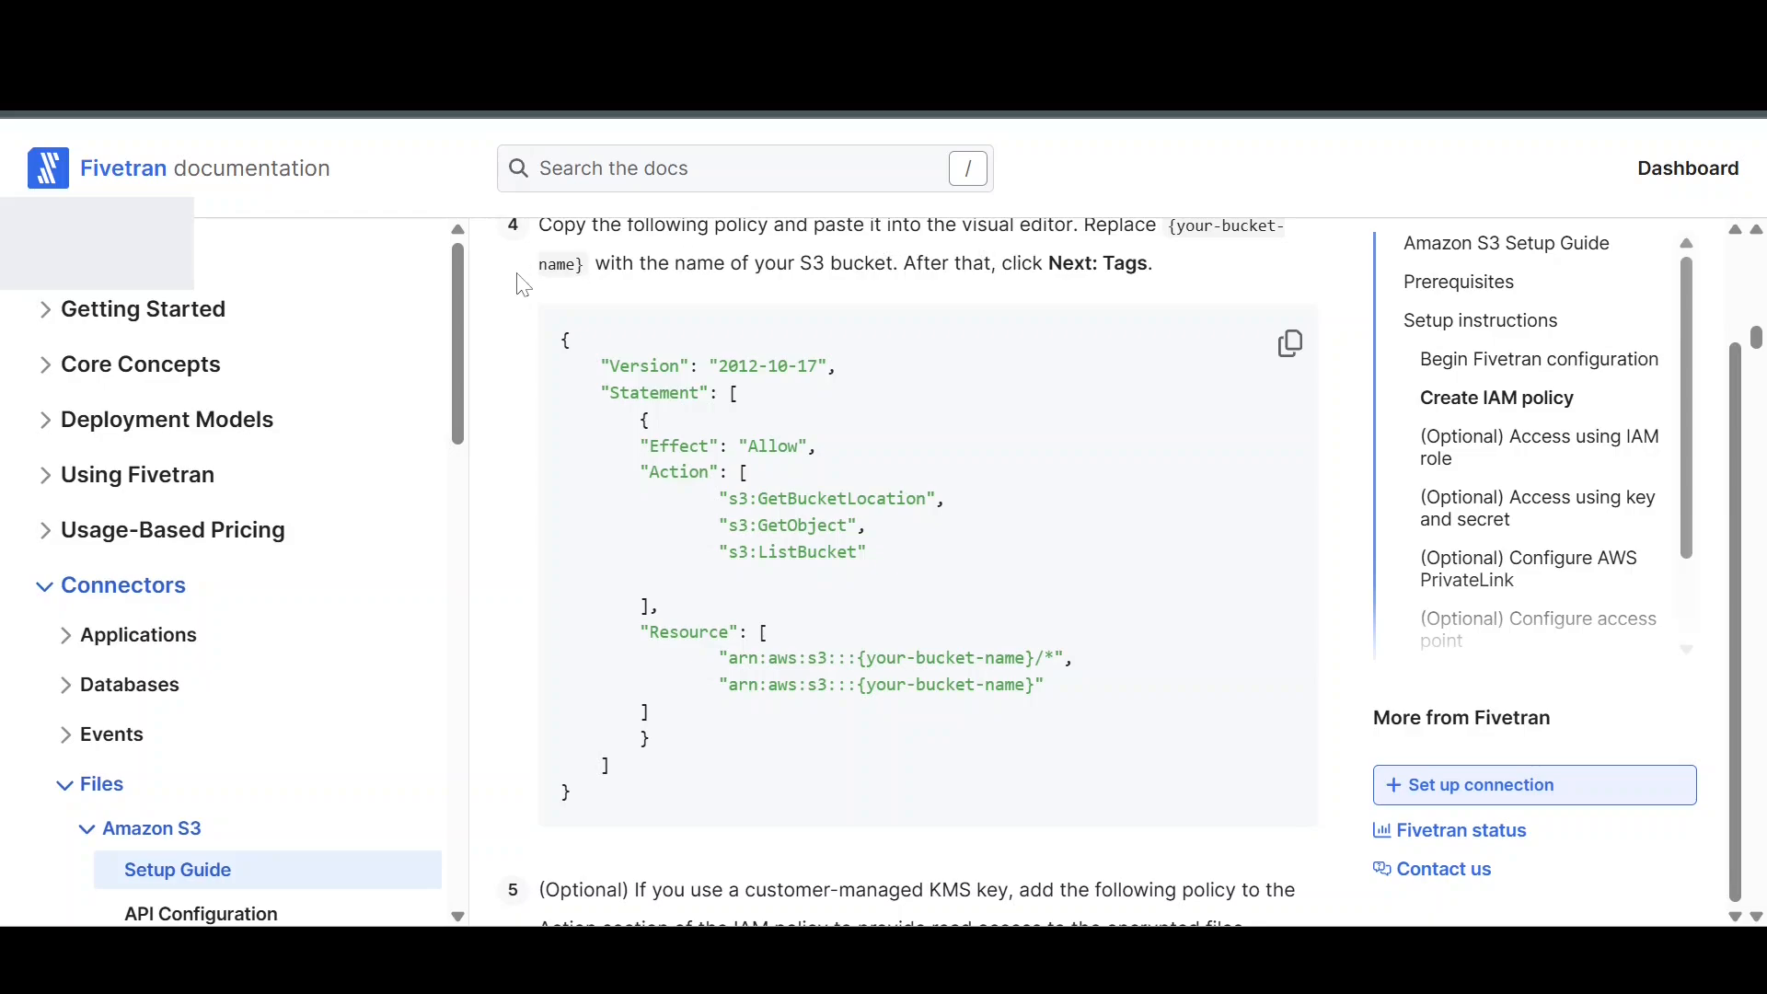
Step: Return to the Amazon S3 connection form and review the base folder path and file mapping options under Configure files
click(434, 22)
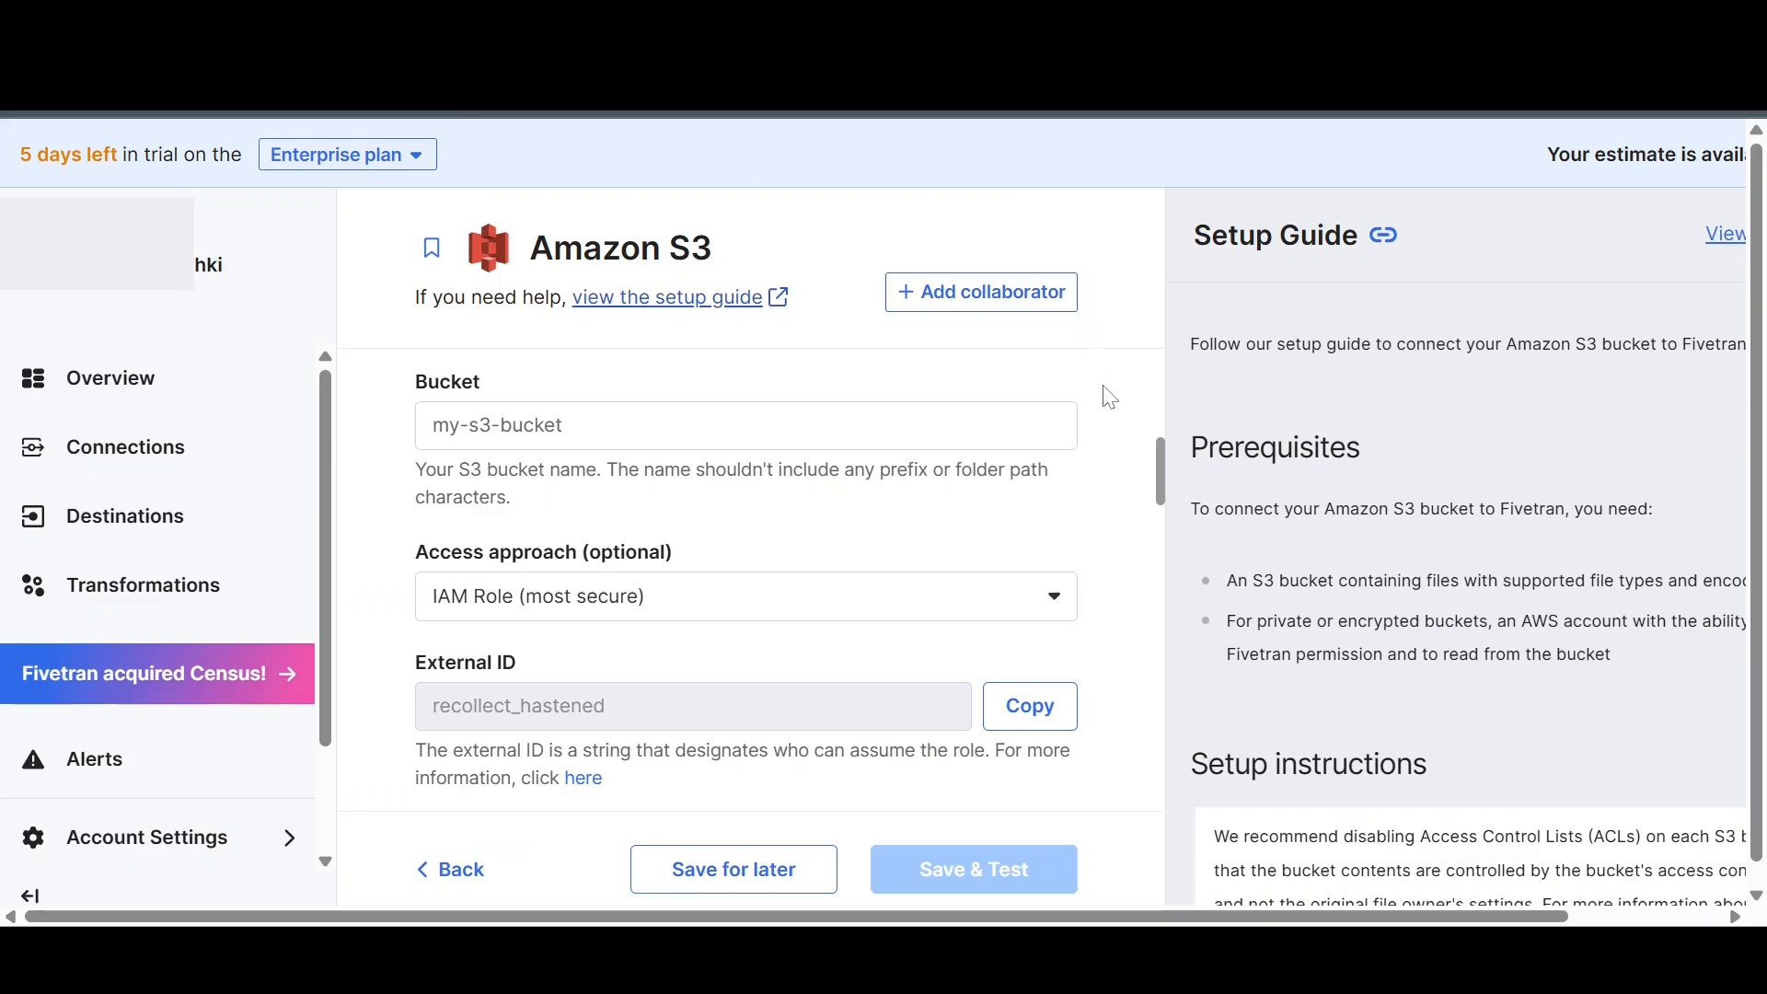
scroll(1129, 460, down, 5)
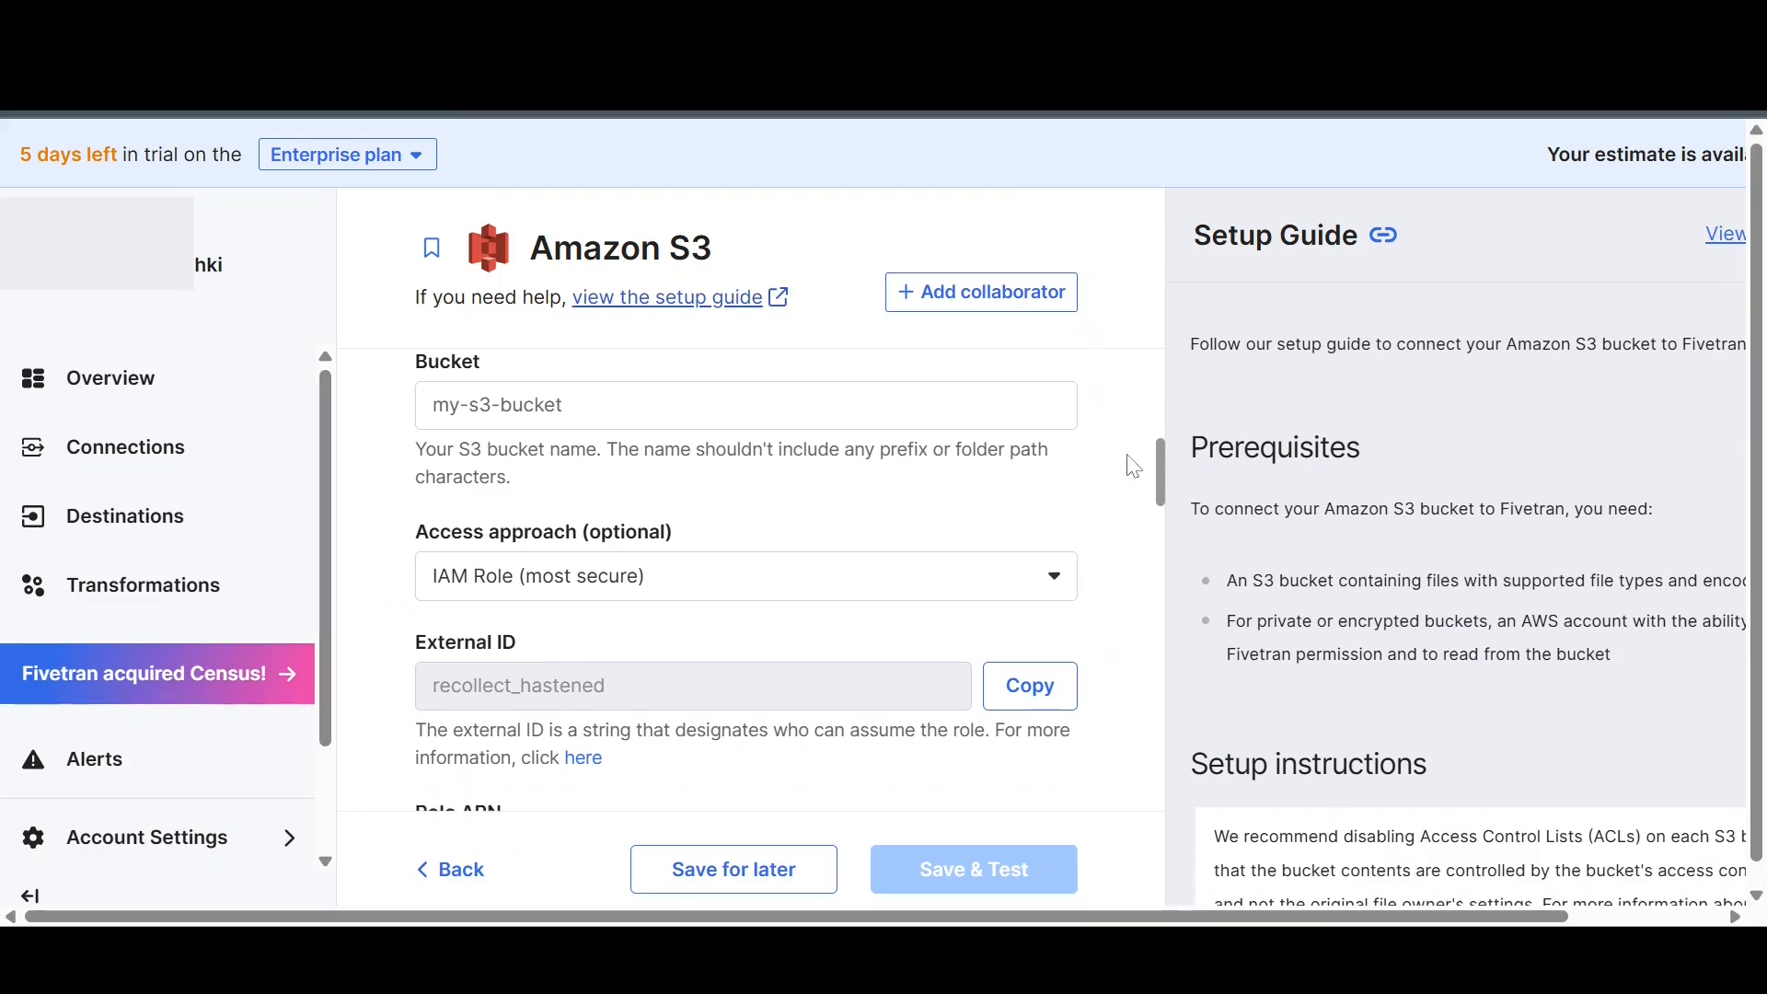
scroll(1131, 451, down, 5)
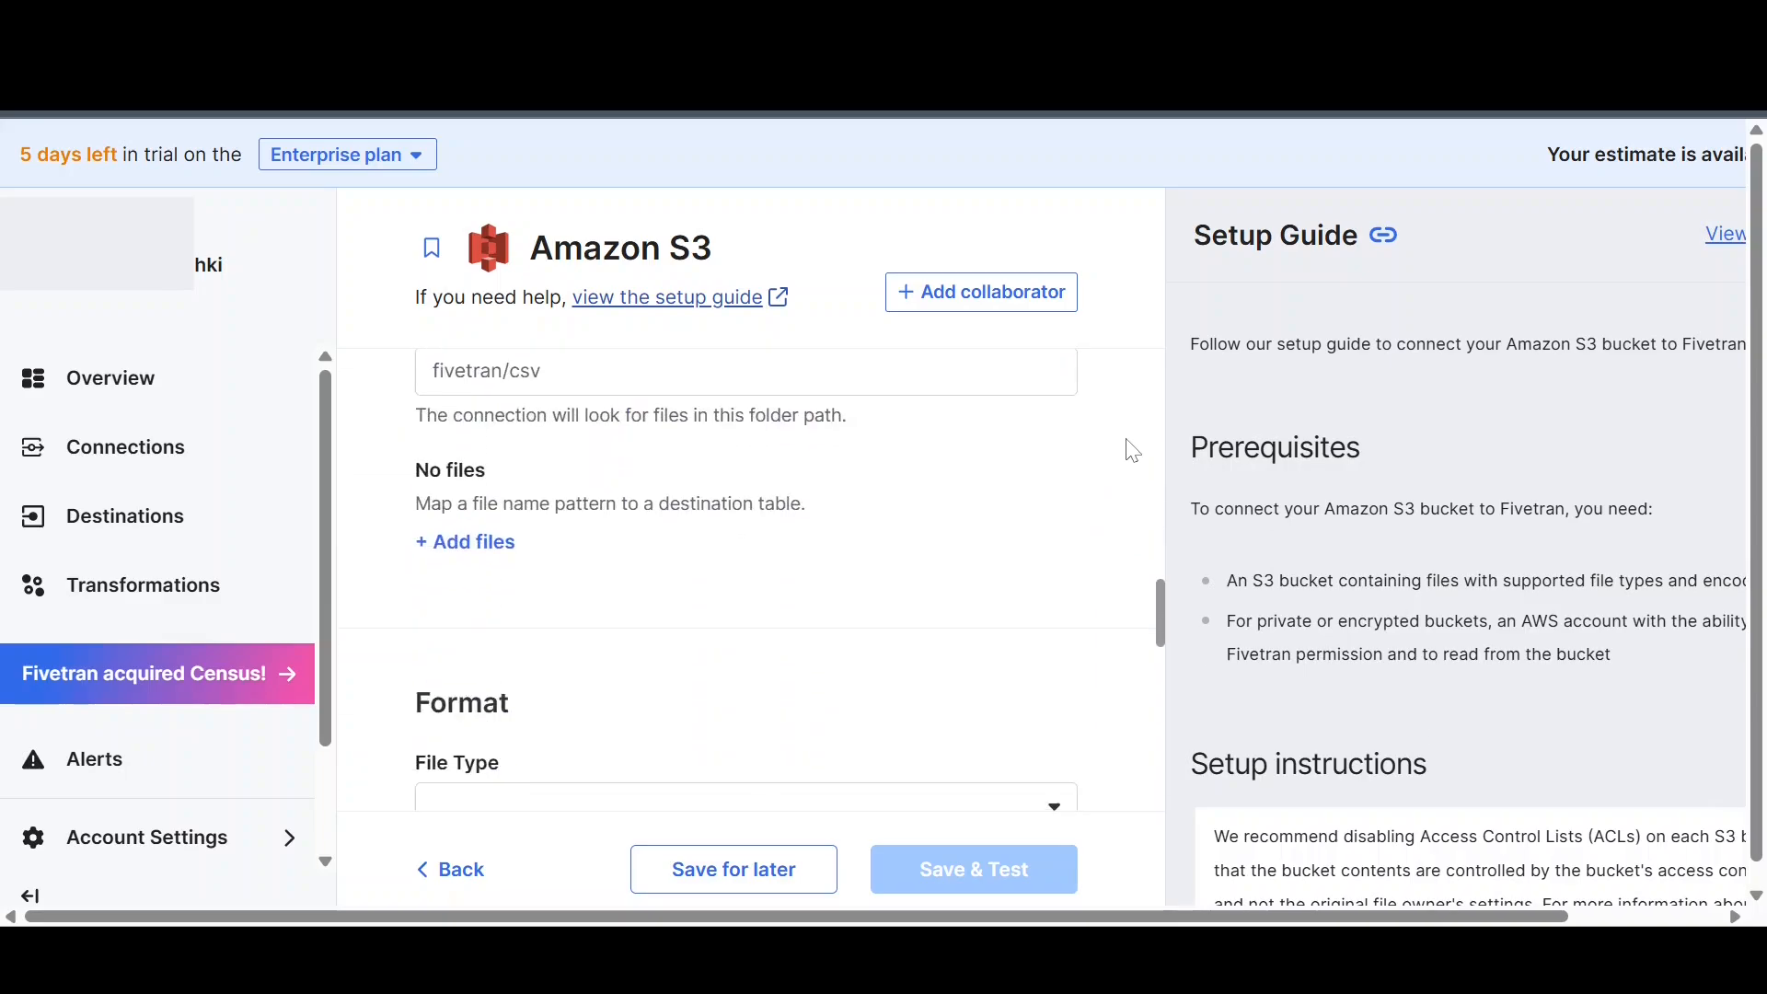
scroll(1130, 451, up, 3)
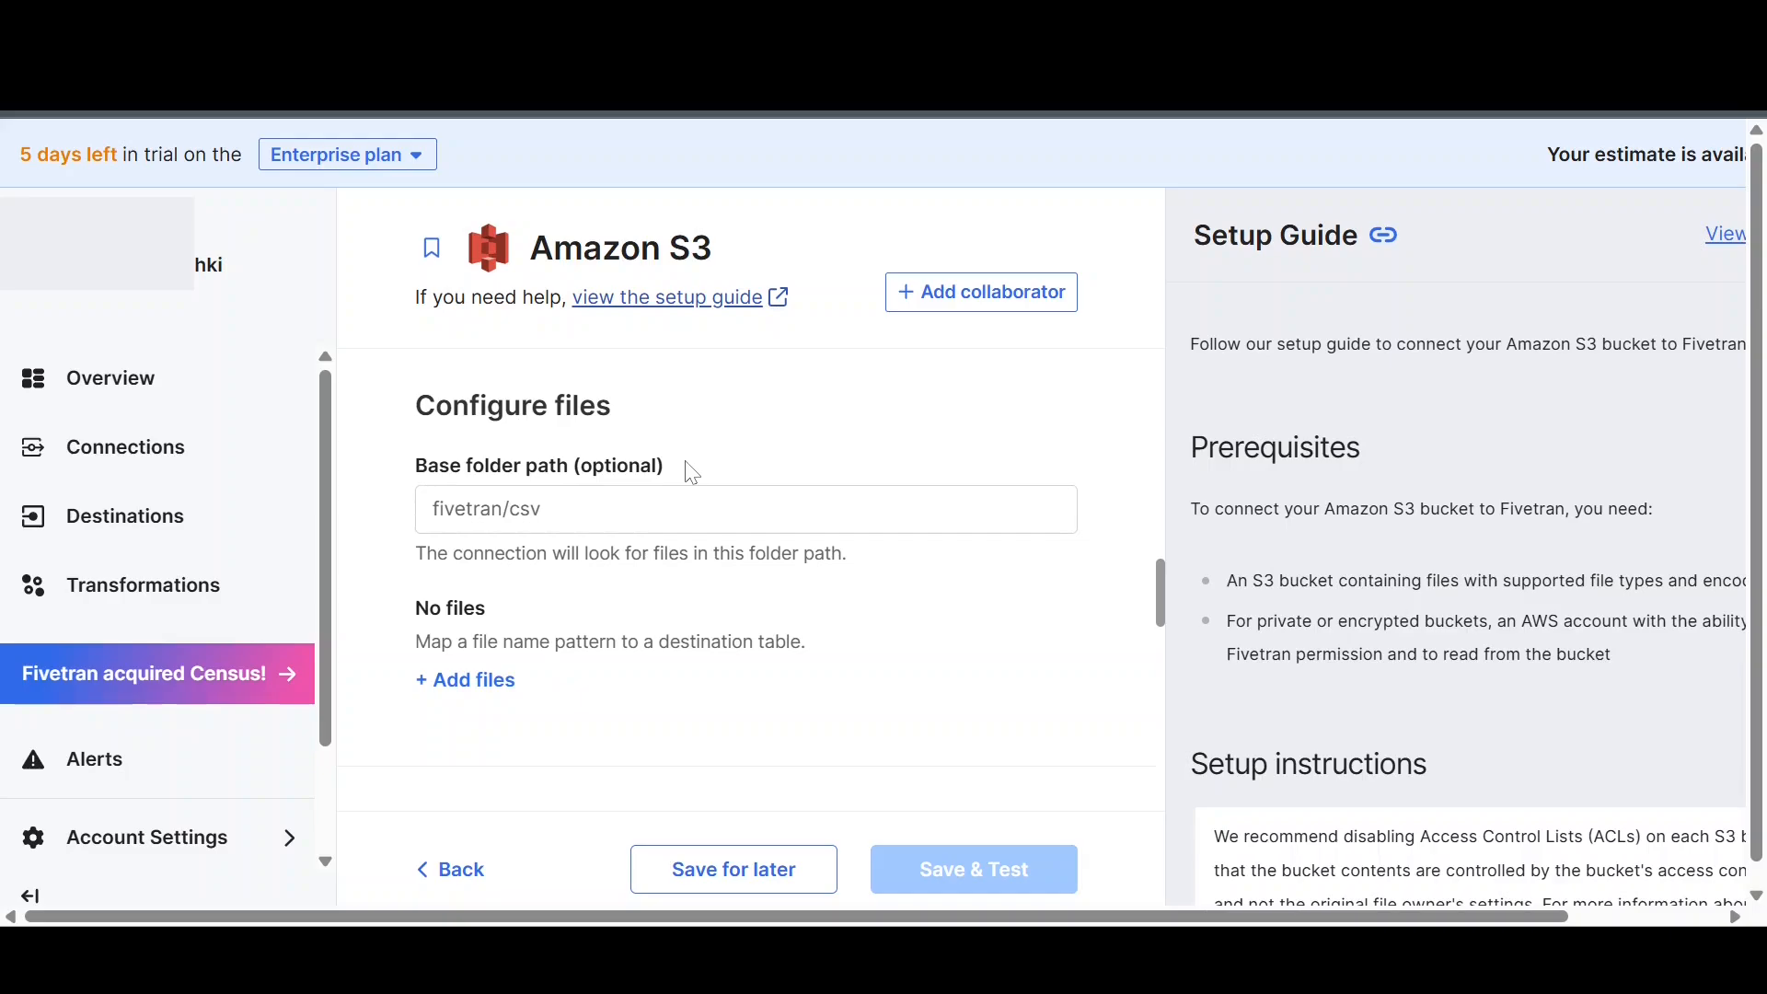
click(698, 486)
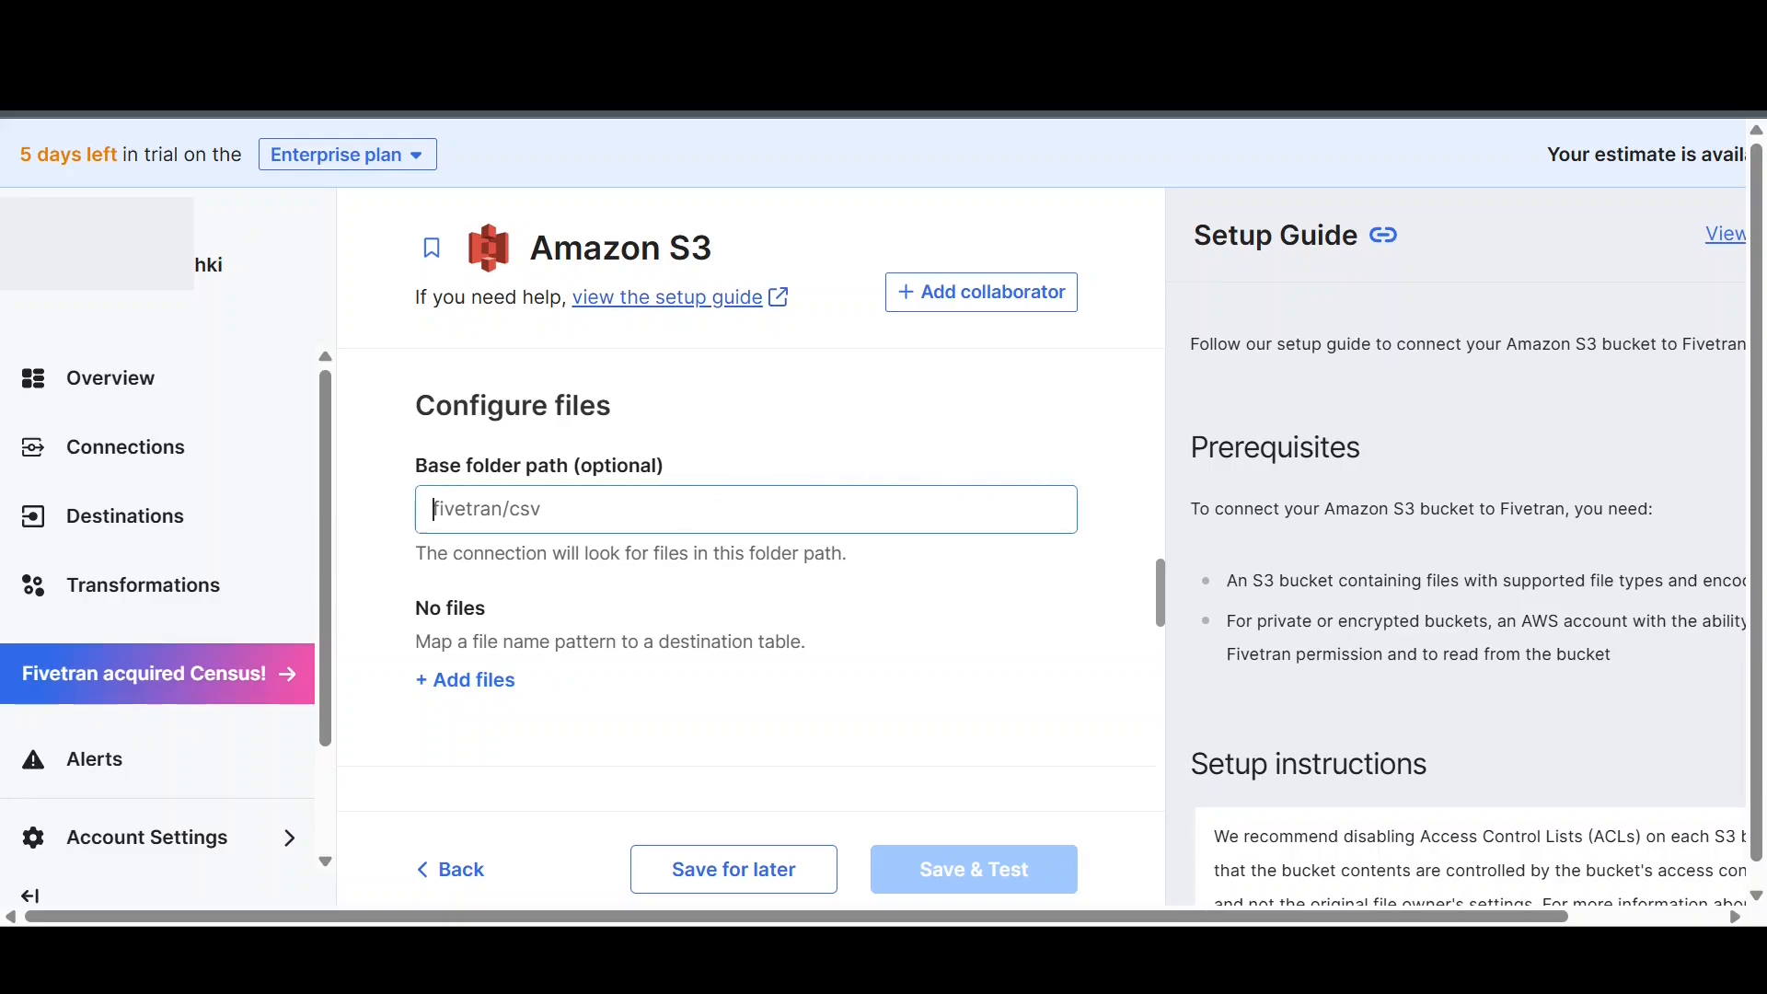
click(625, 675)
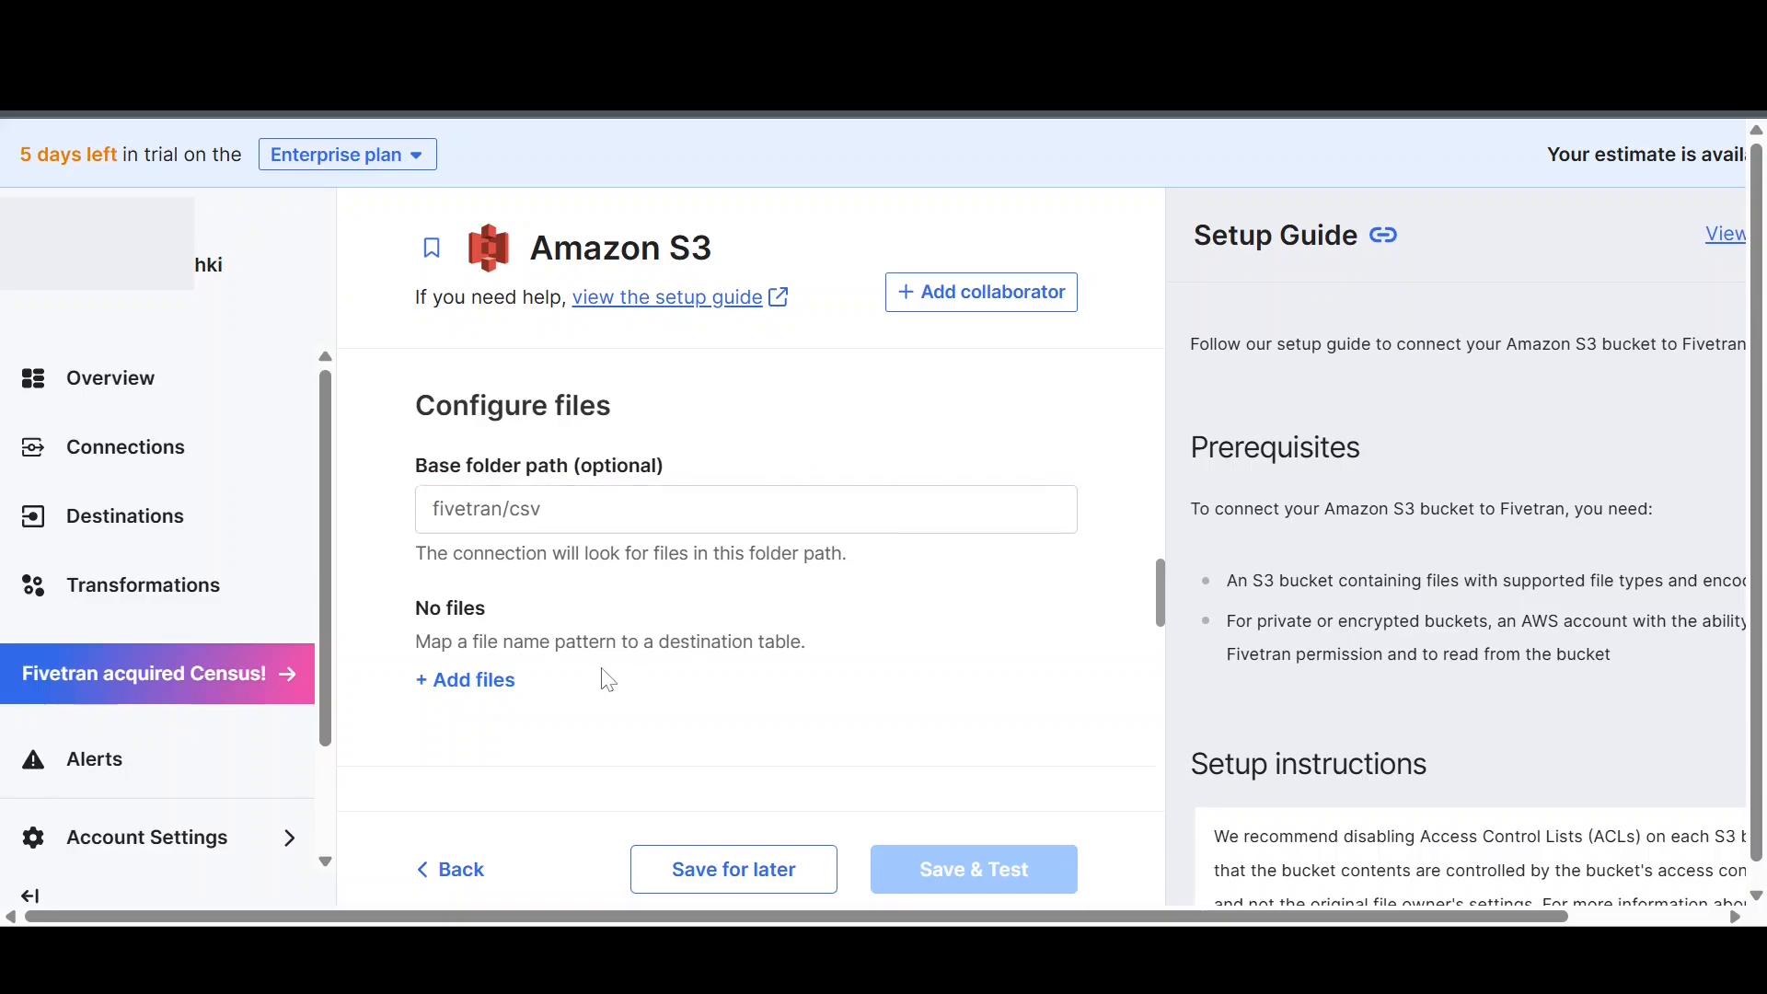
drag(563, 693, 414, 681)
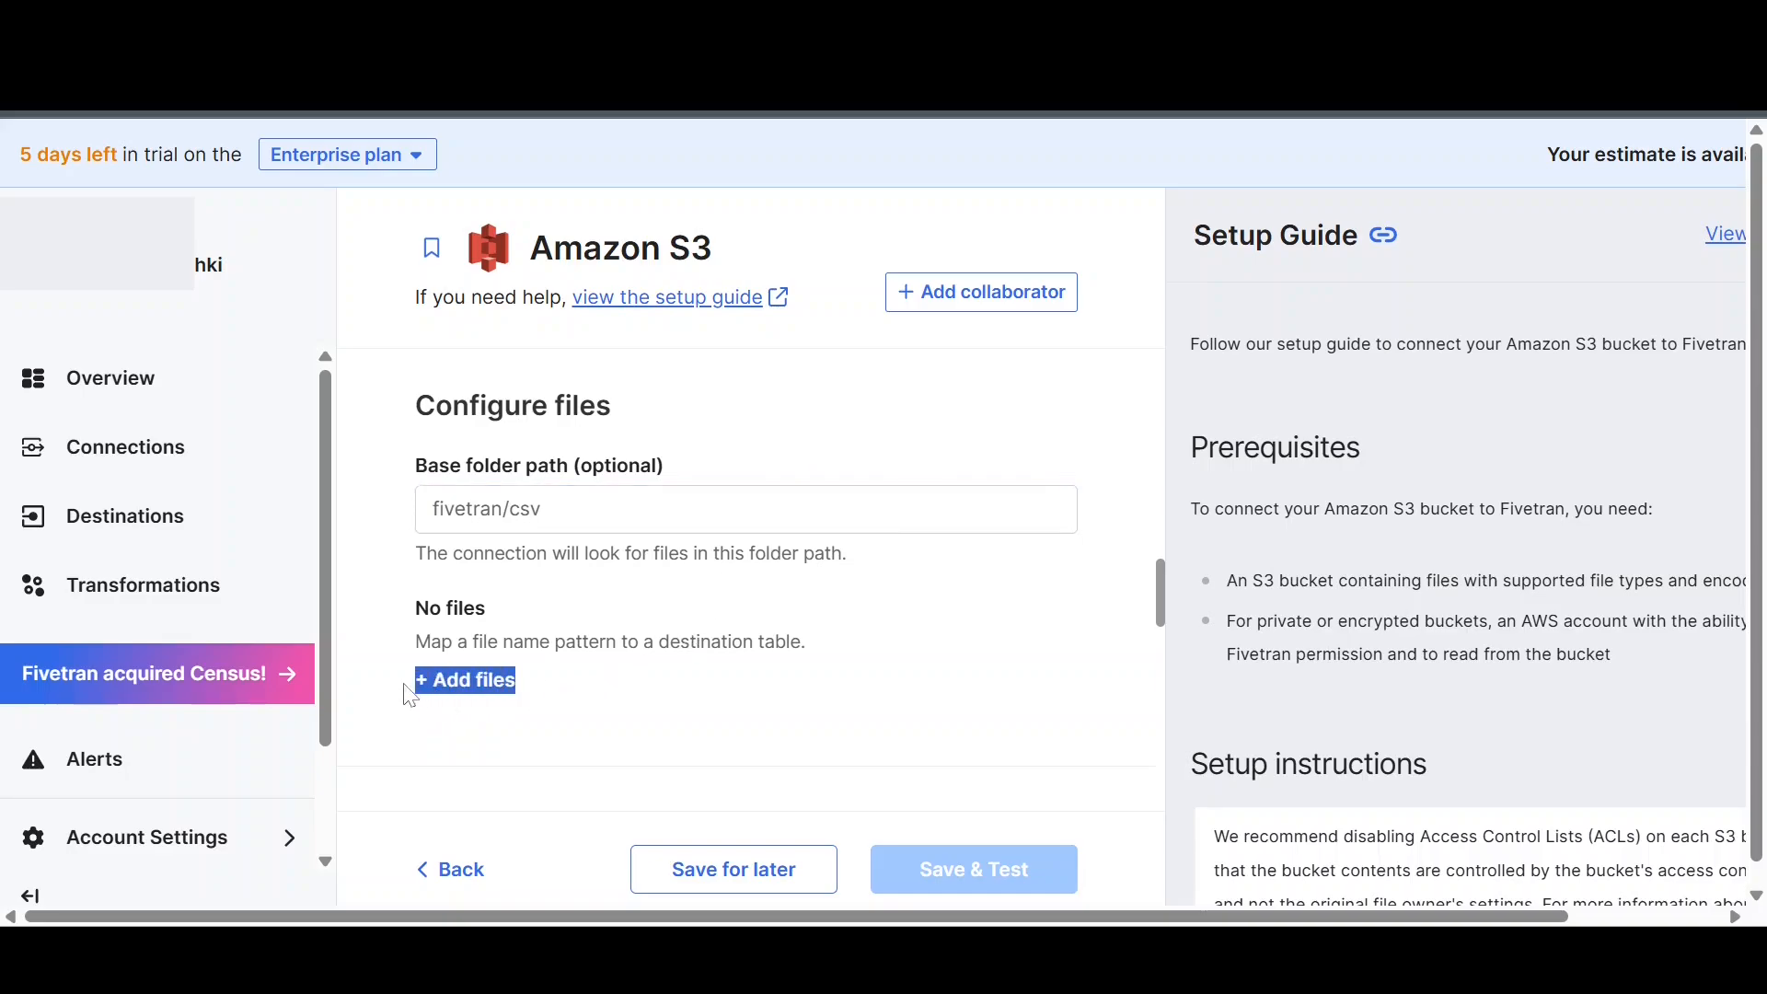
click(617, 679)
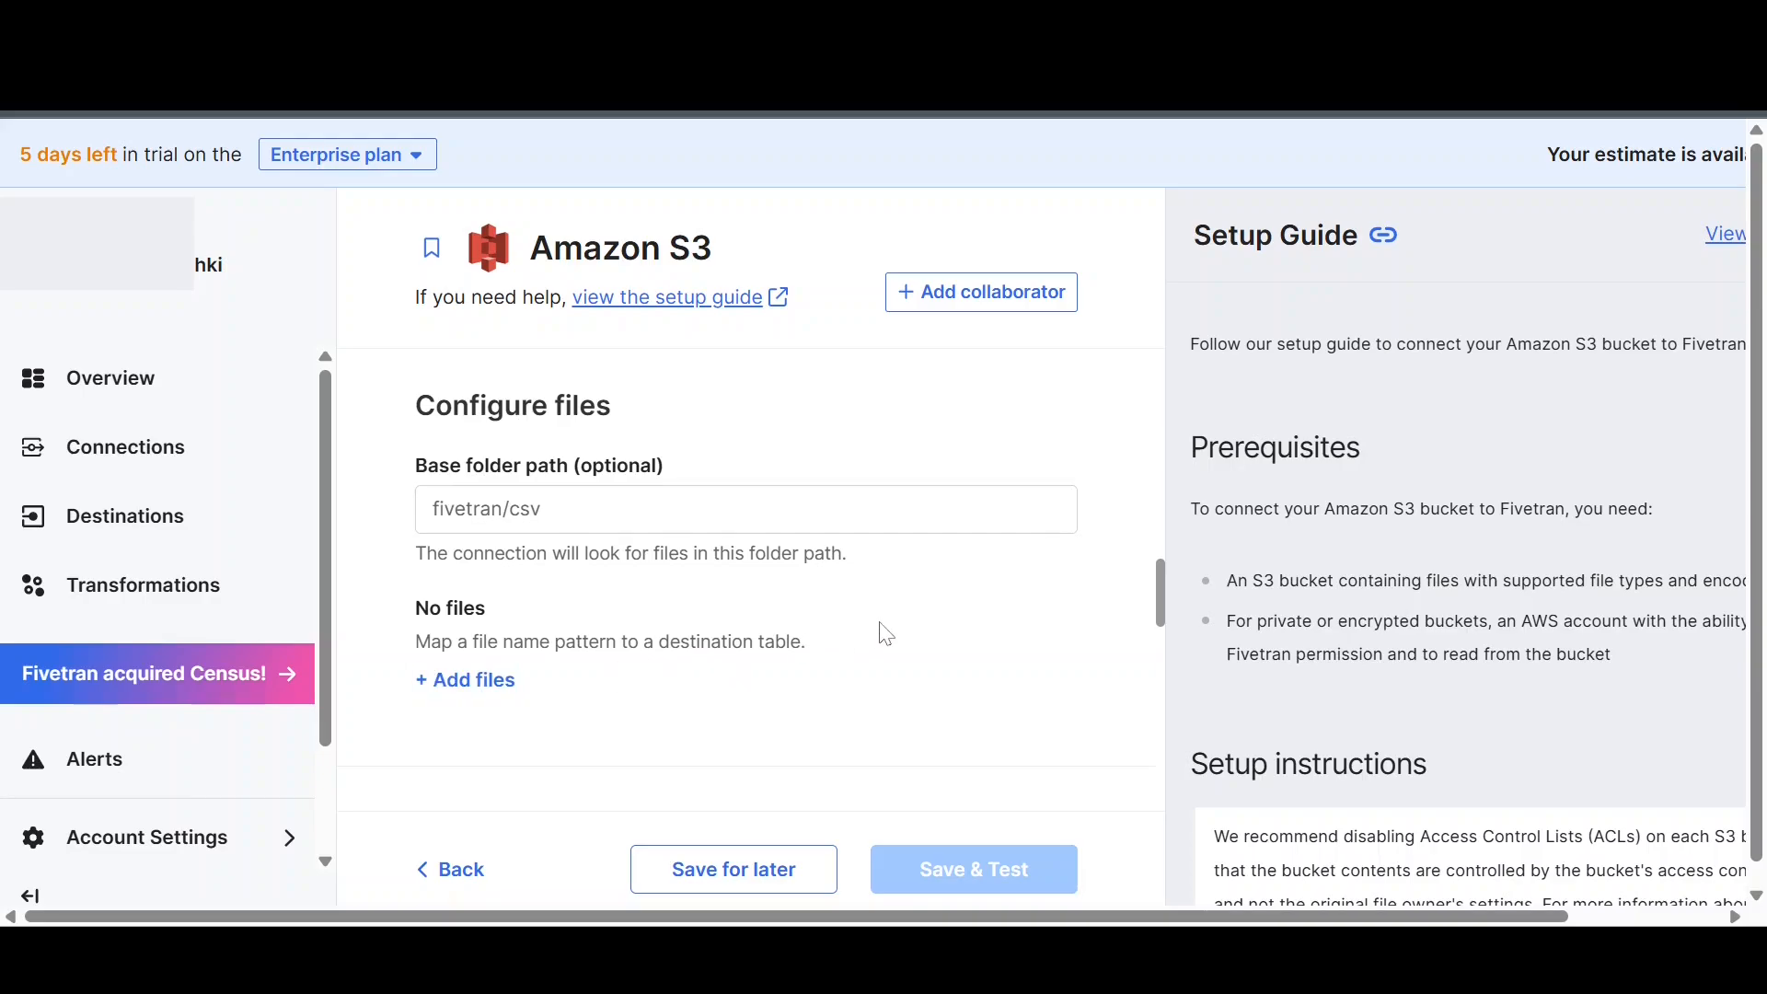
Step: Set the file type to csv and turn off the quote character option in the Format section
scroll(1051, 554, down, 3)
scroll(1056, 561, down, 1)
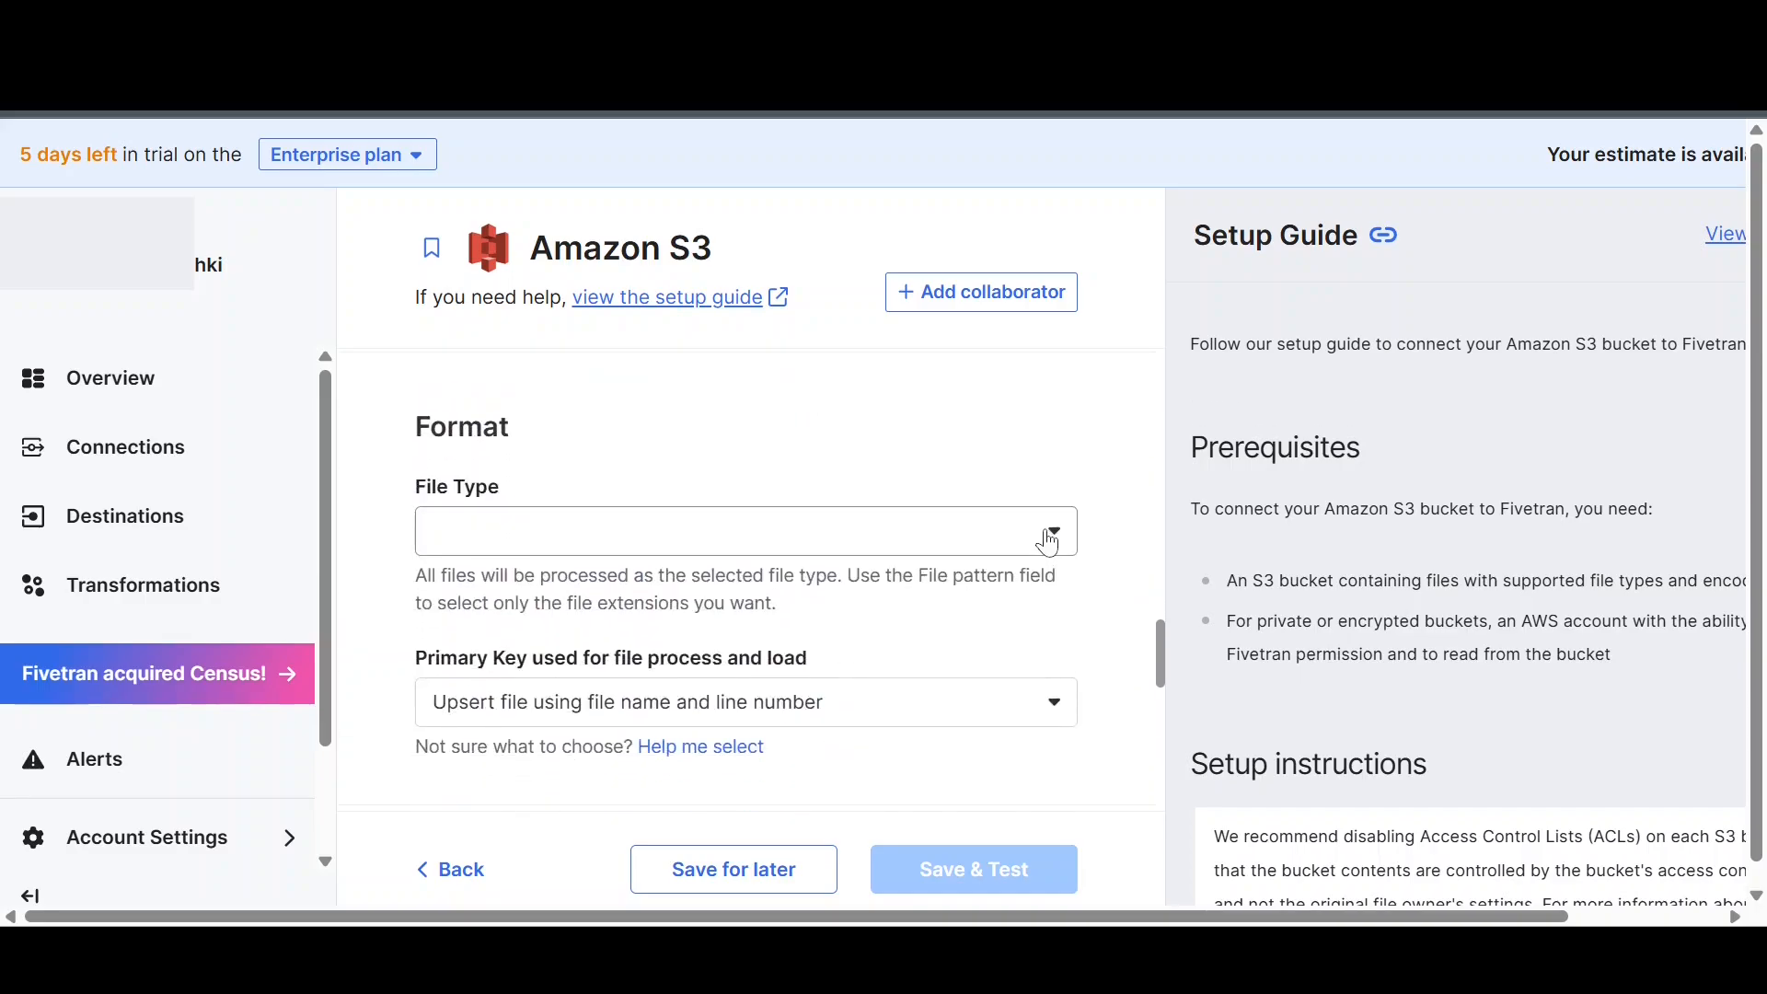
click(1053, 532)
click(1033, 580)
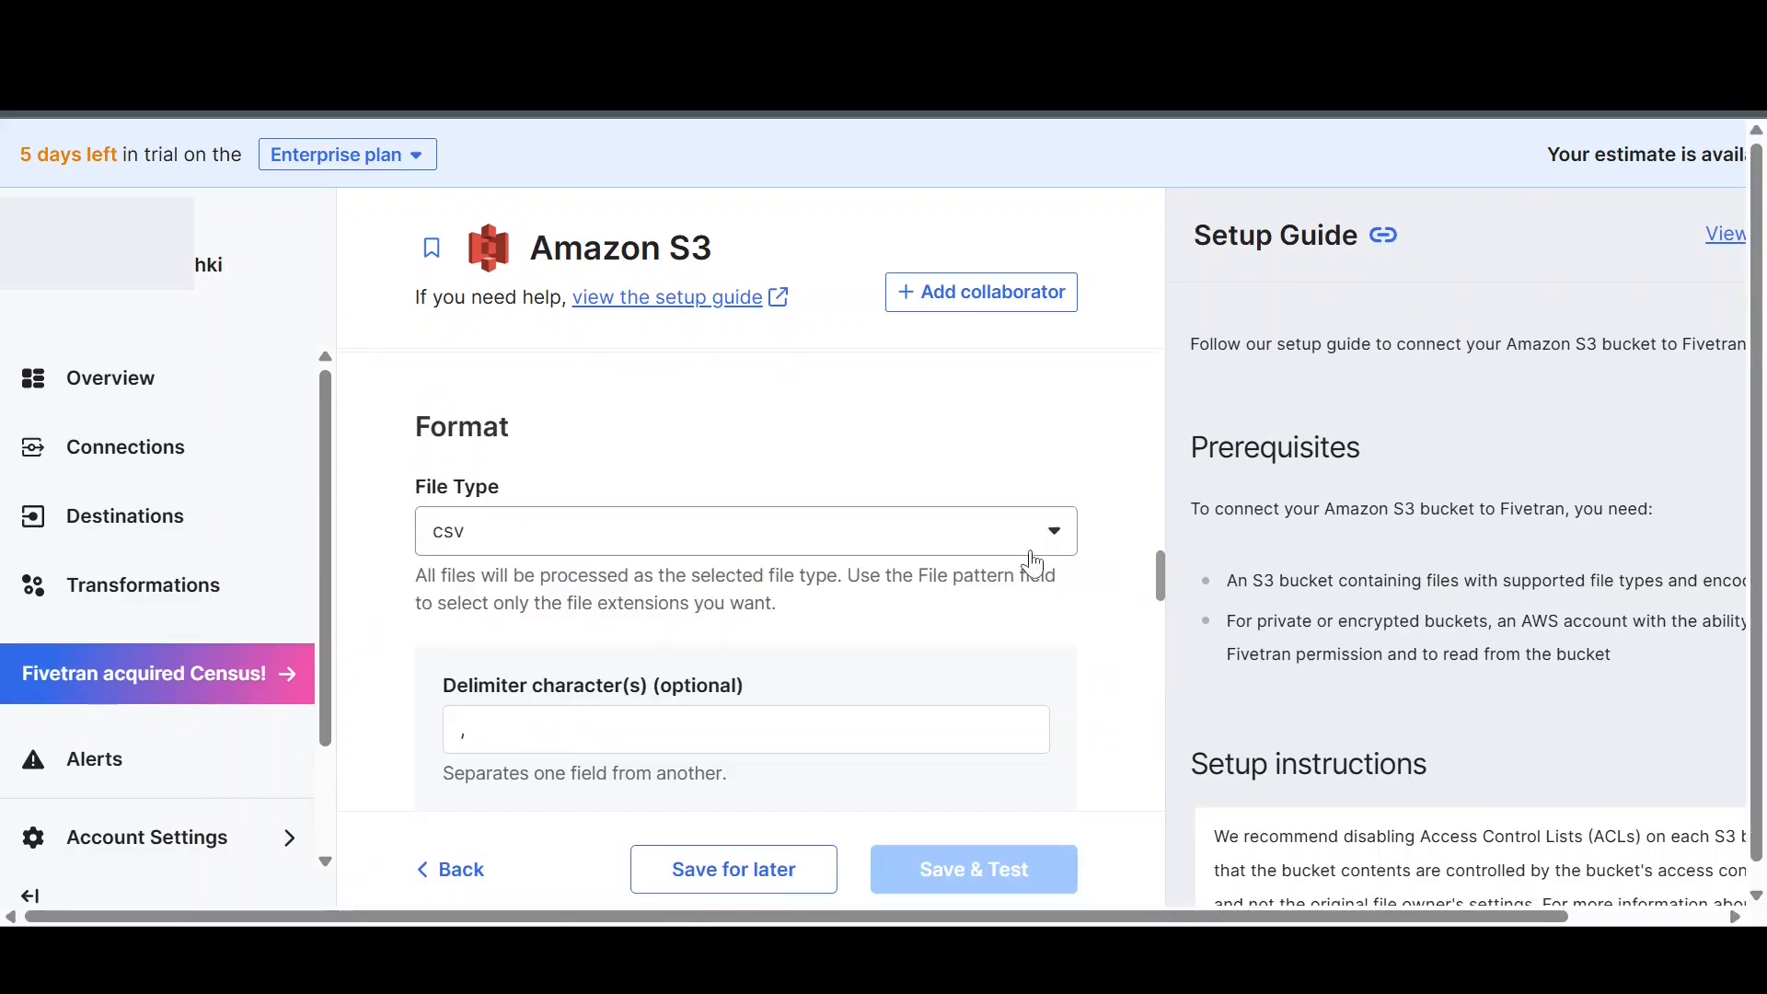
scroll(1109, 564, down, 3)
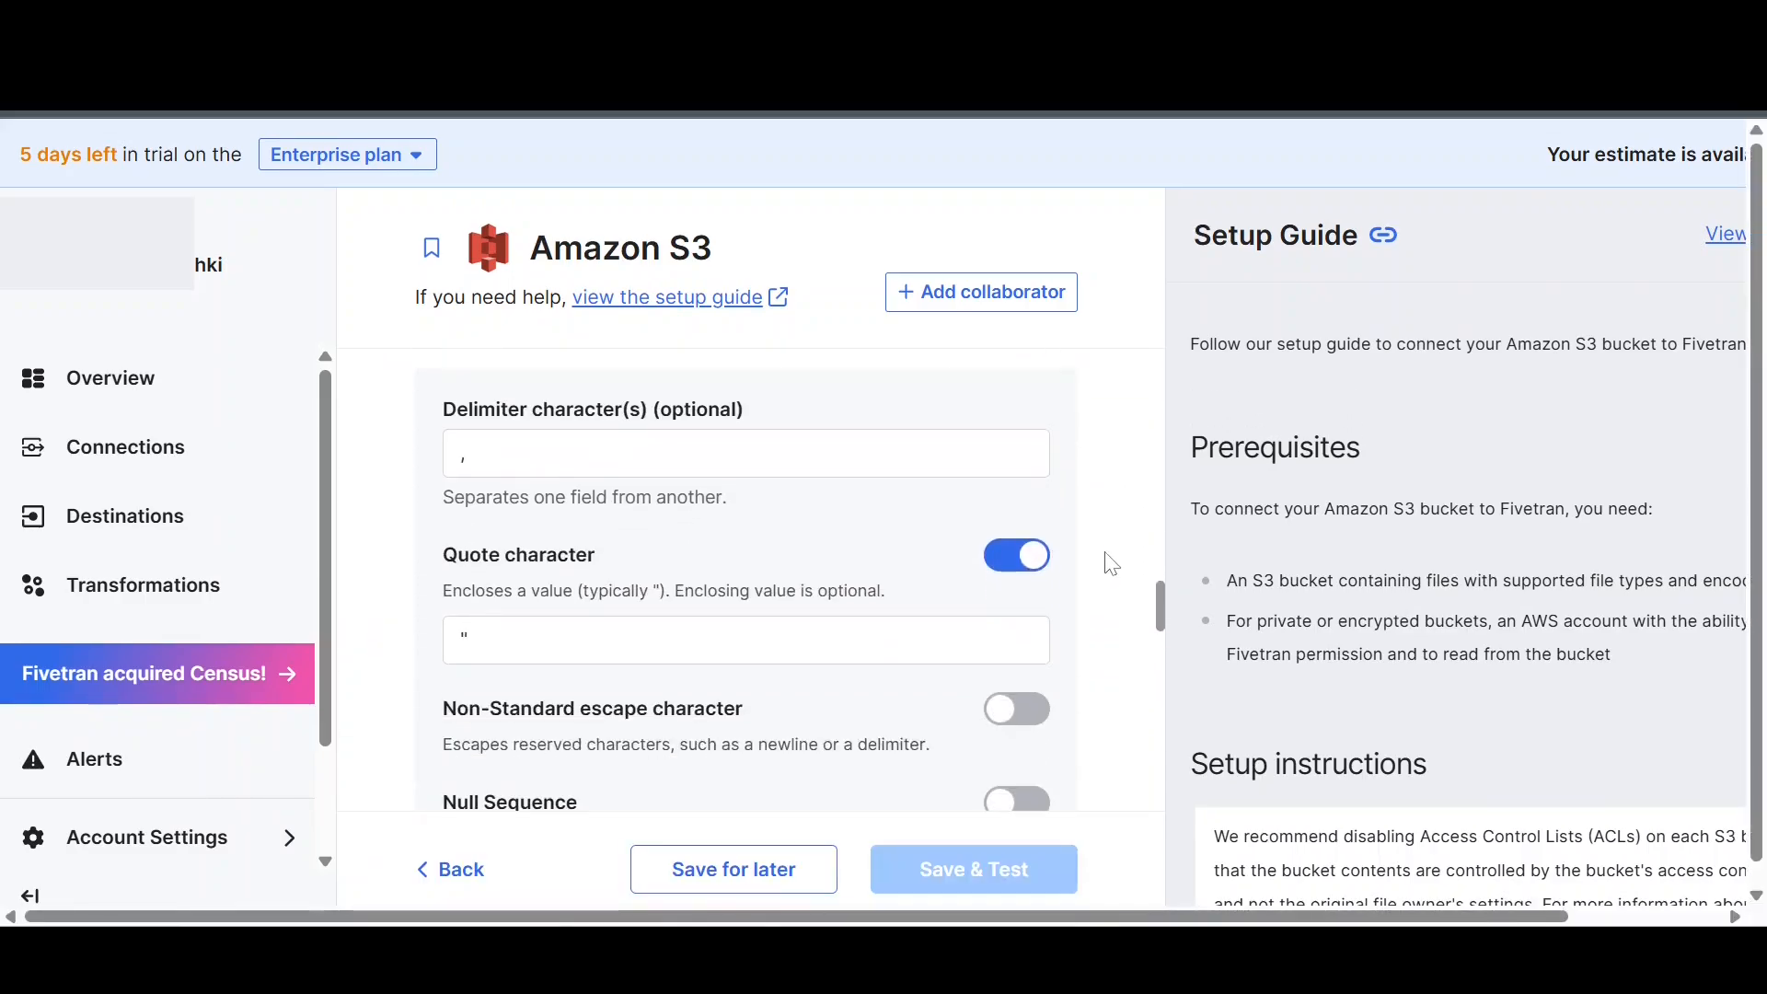
click(1026, 556)
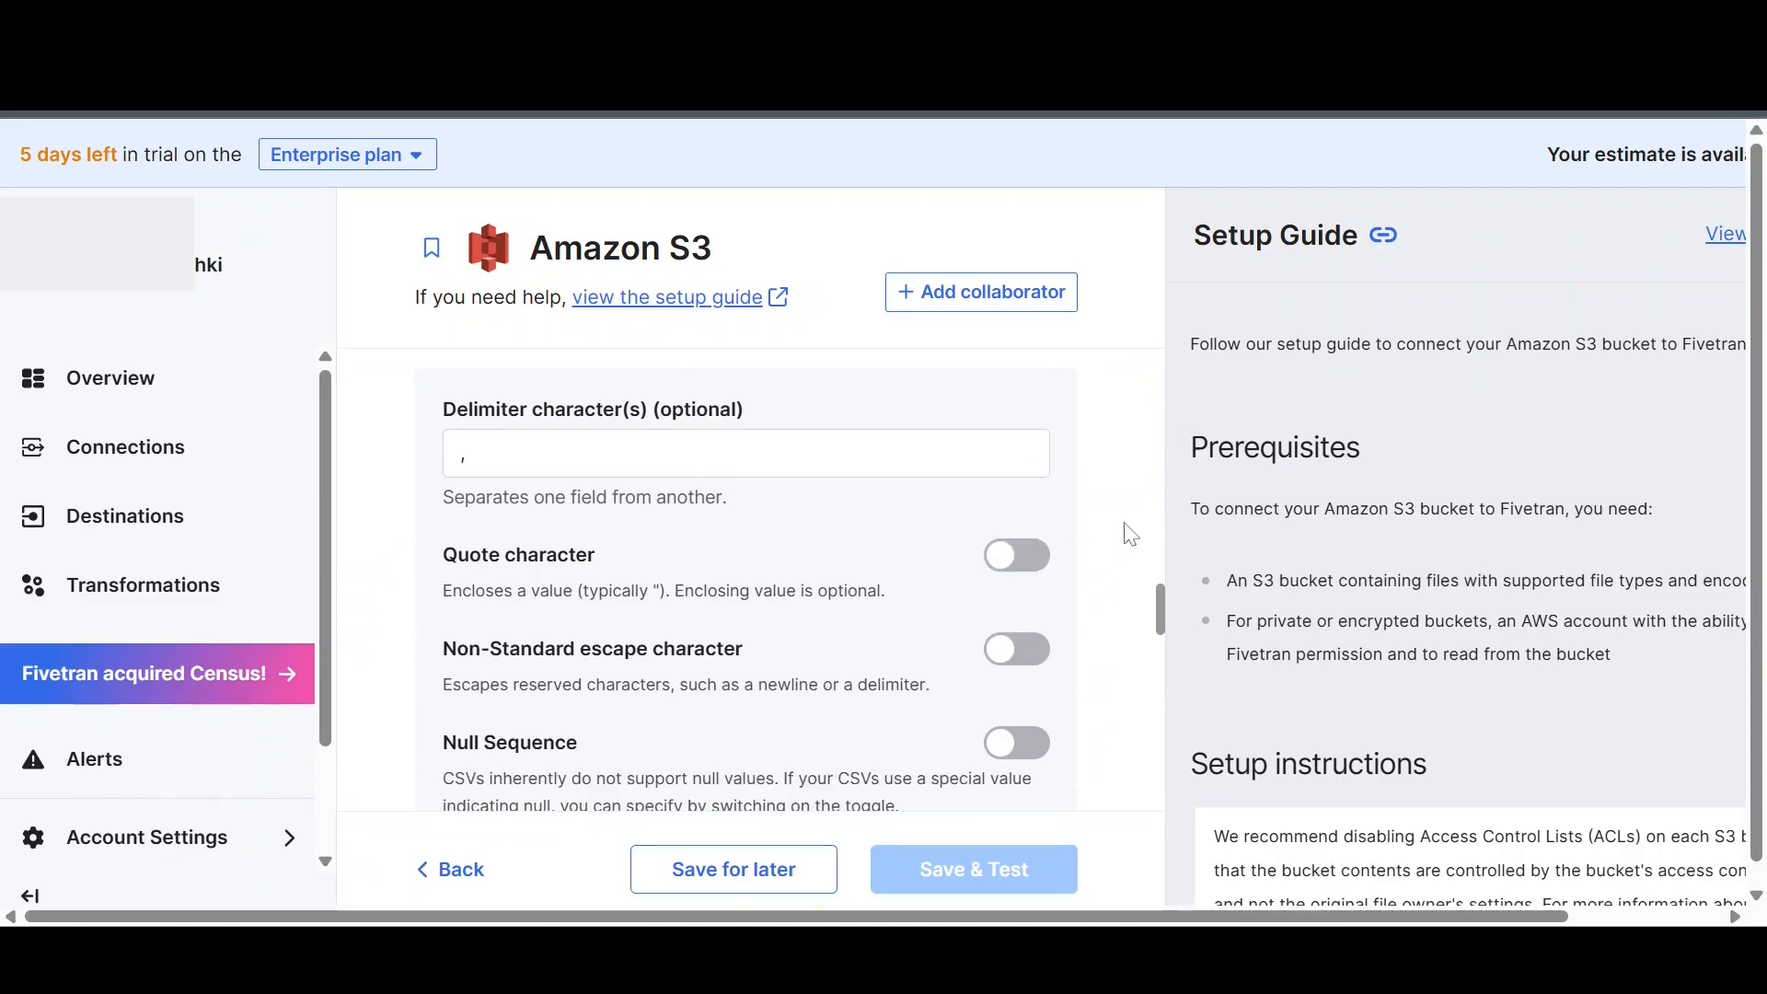
scroll(1120, 528, up, 3)
click(906, 729)
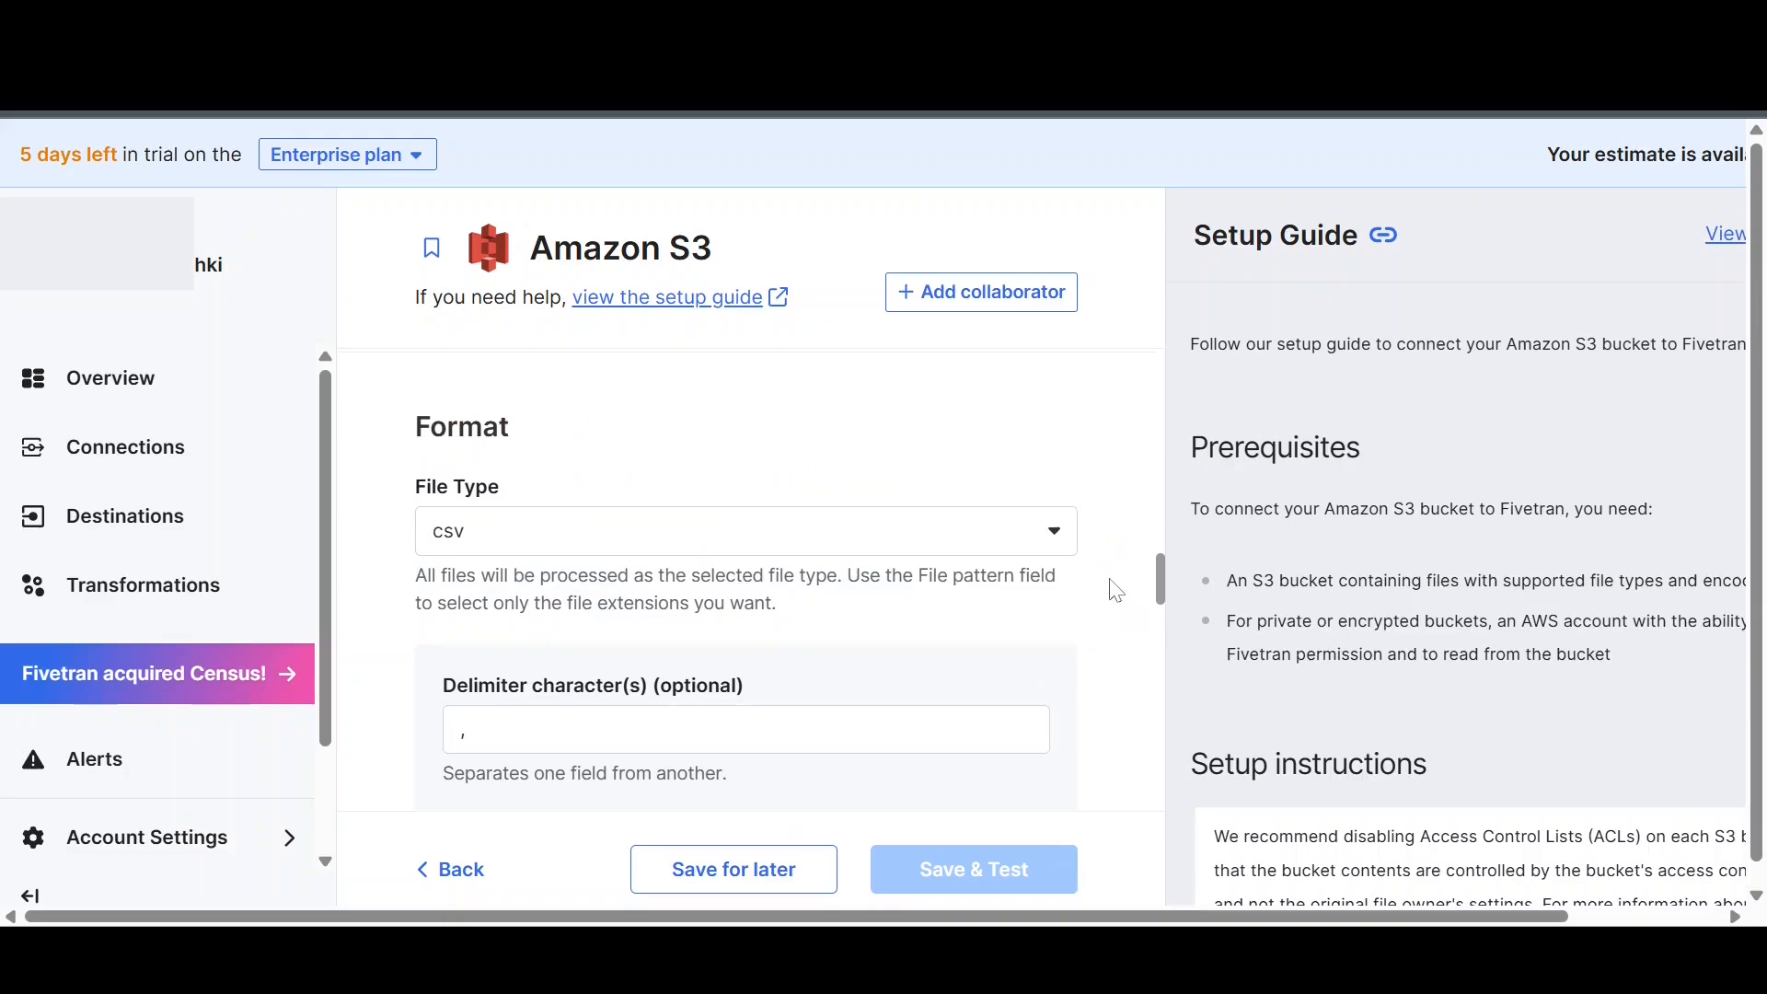
Step: Review the remaining format settings on the Amazon S3 connection form, including PGP encryption and list strategy, and the setup guide link
scroll(1113, 588, down, 6)
scroll(1118, 582, down, 10)
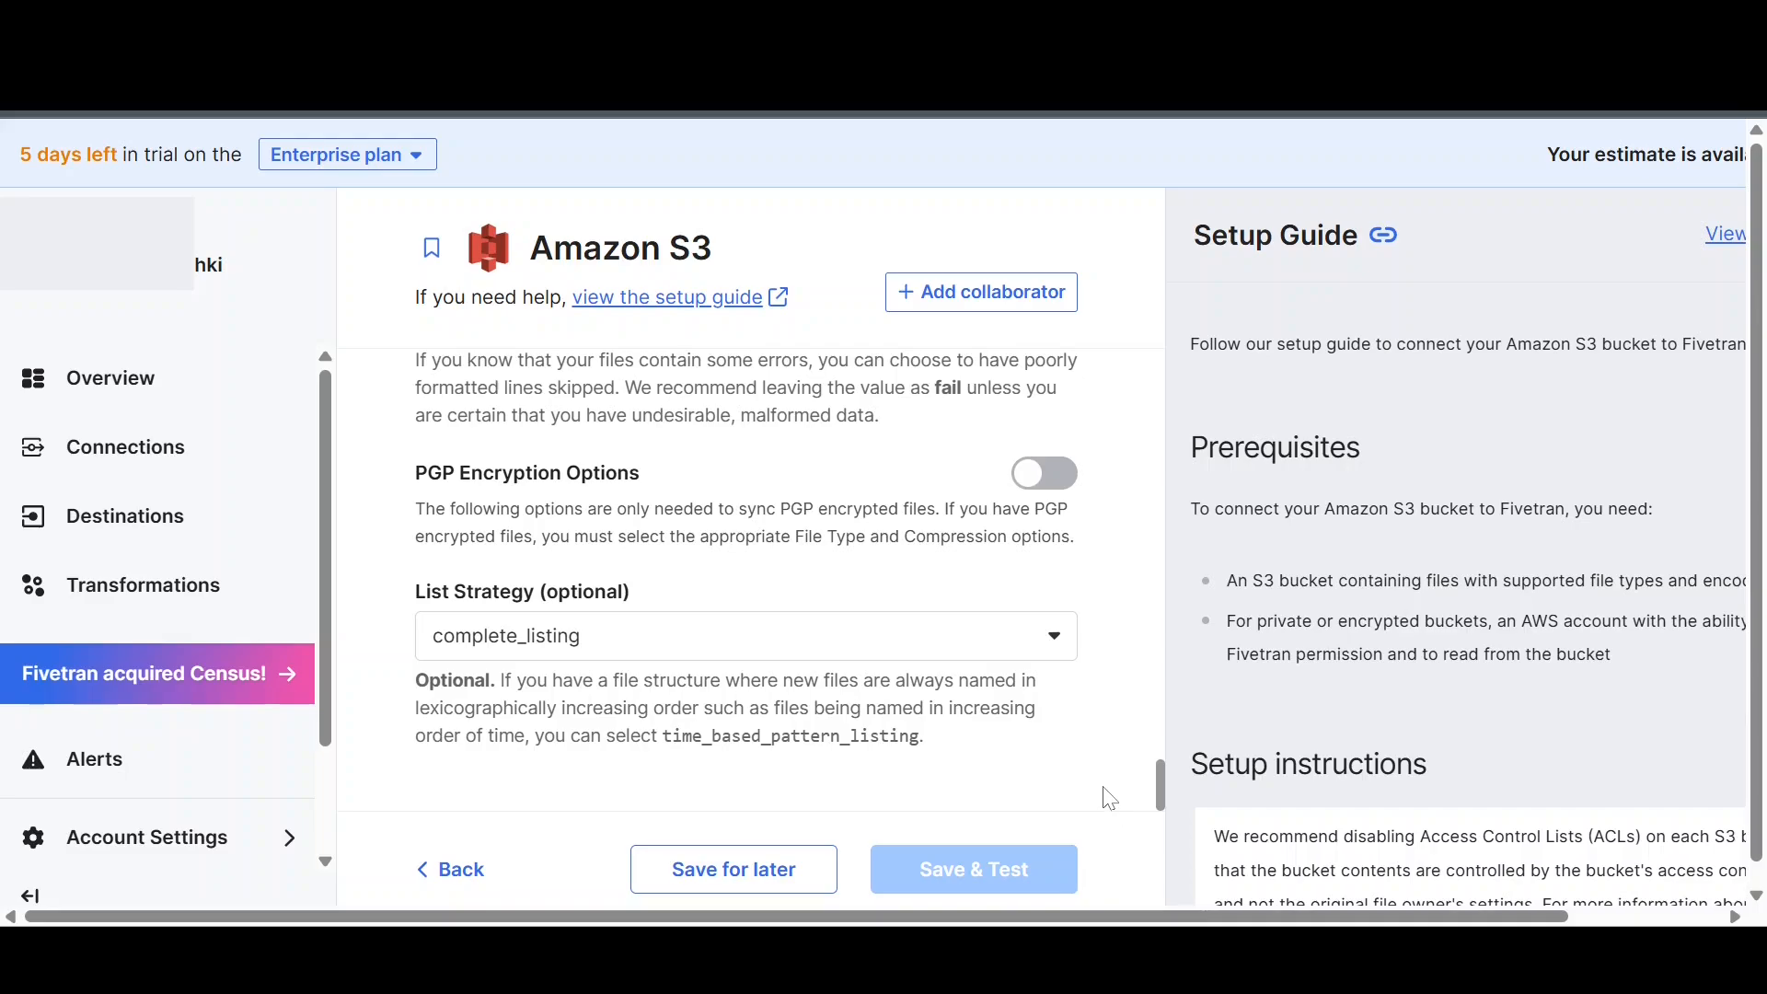
drag(809, 315, 418, 316)
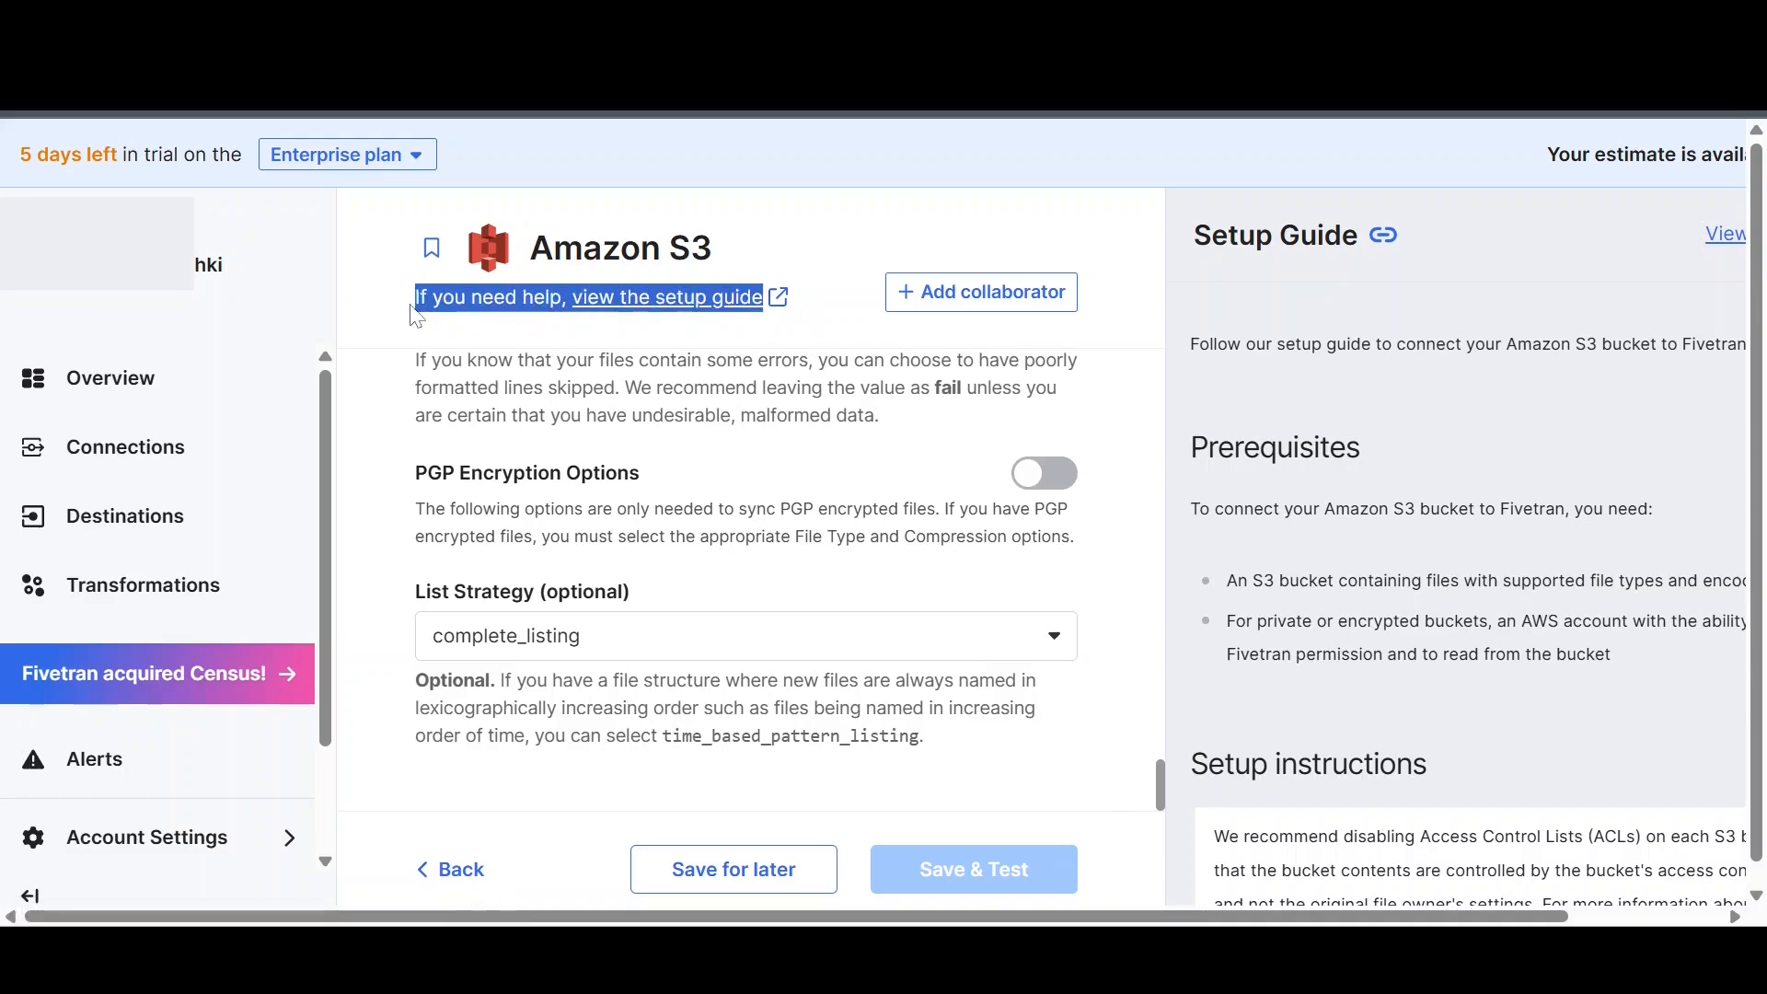
click(513, 340)
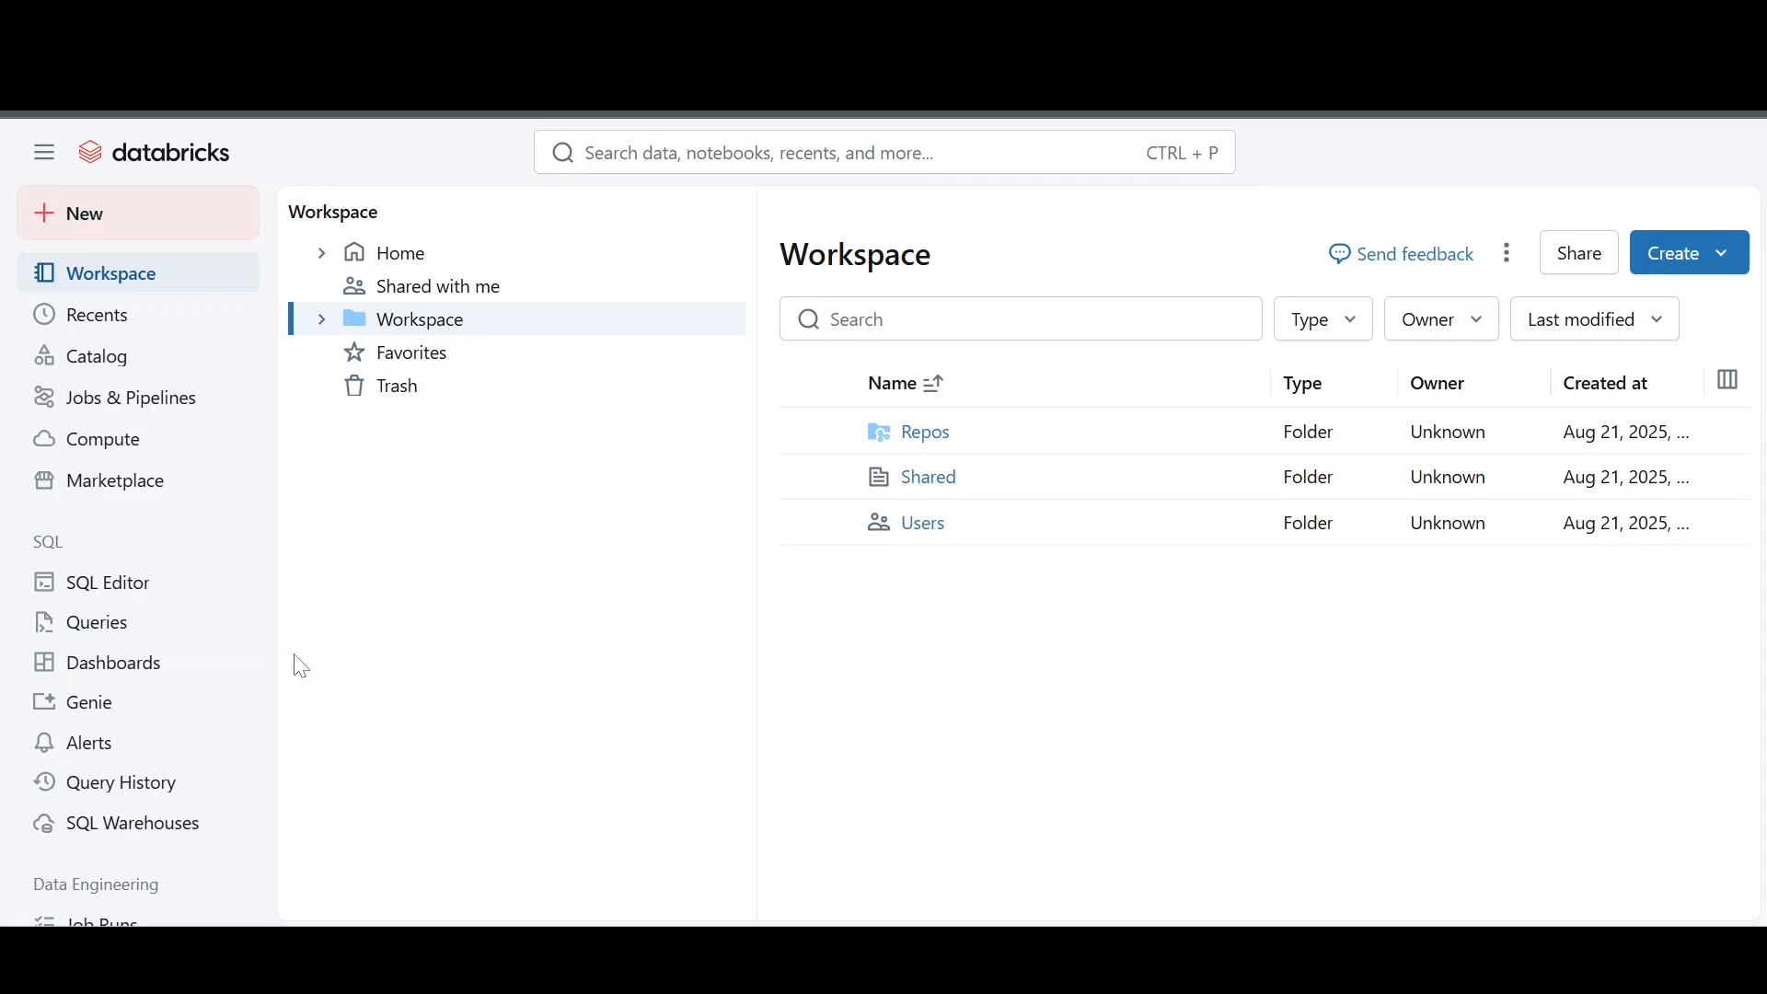
Step: Switch to Databricks, open the Rare Metals dashboard and examine the date range of the Gold price chart
click(180, 676)
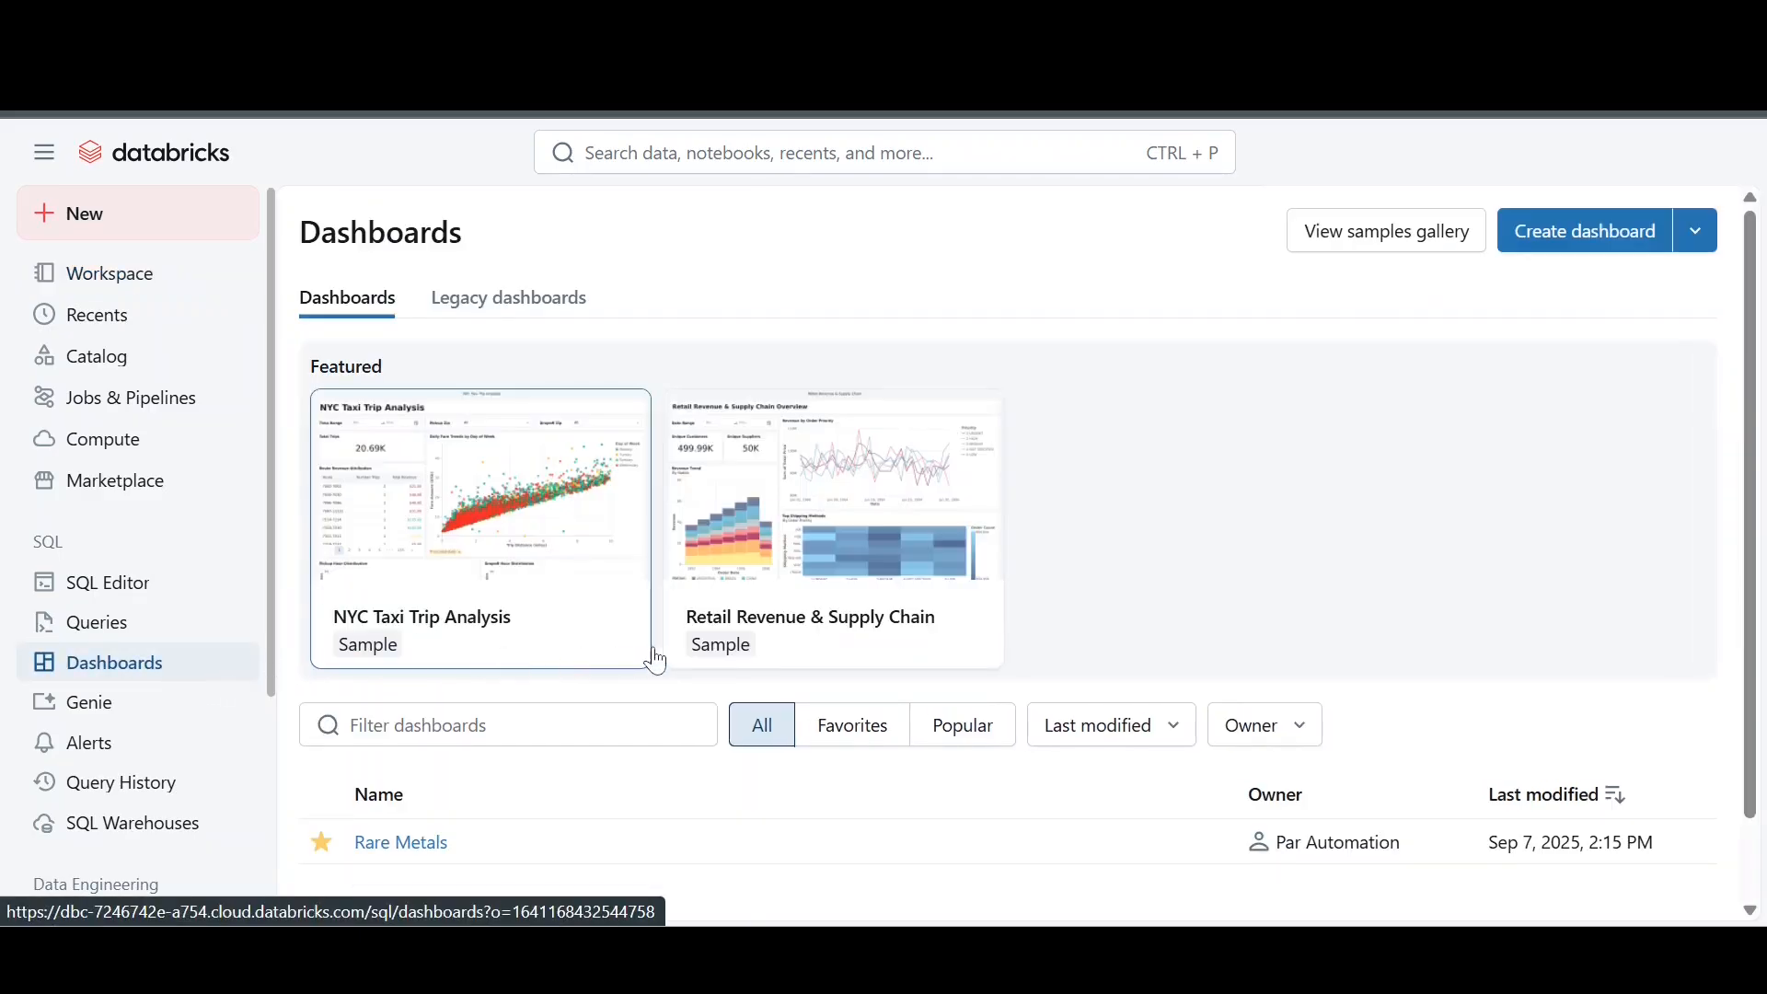
scroll(658, 657, down, 1)
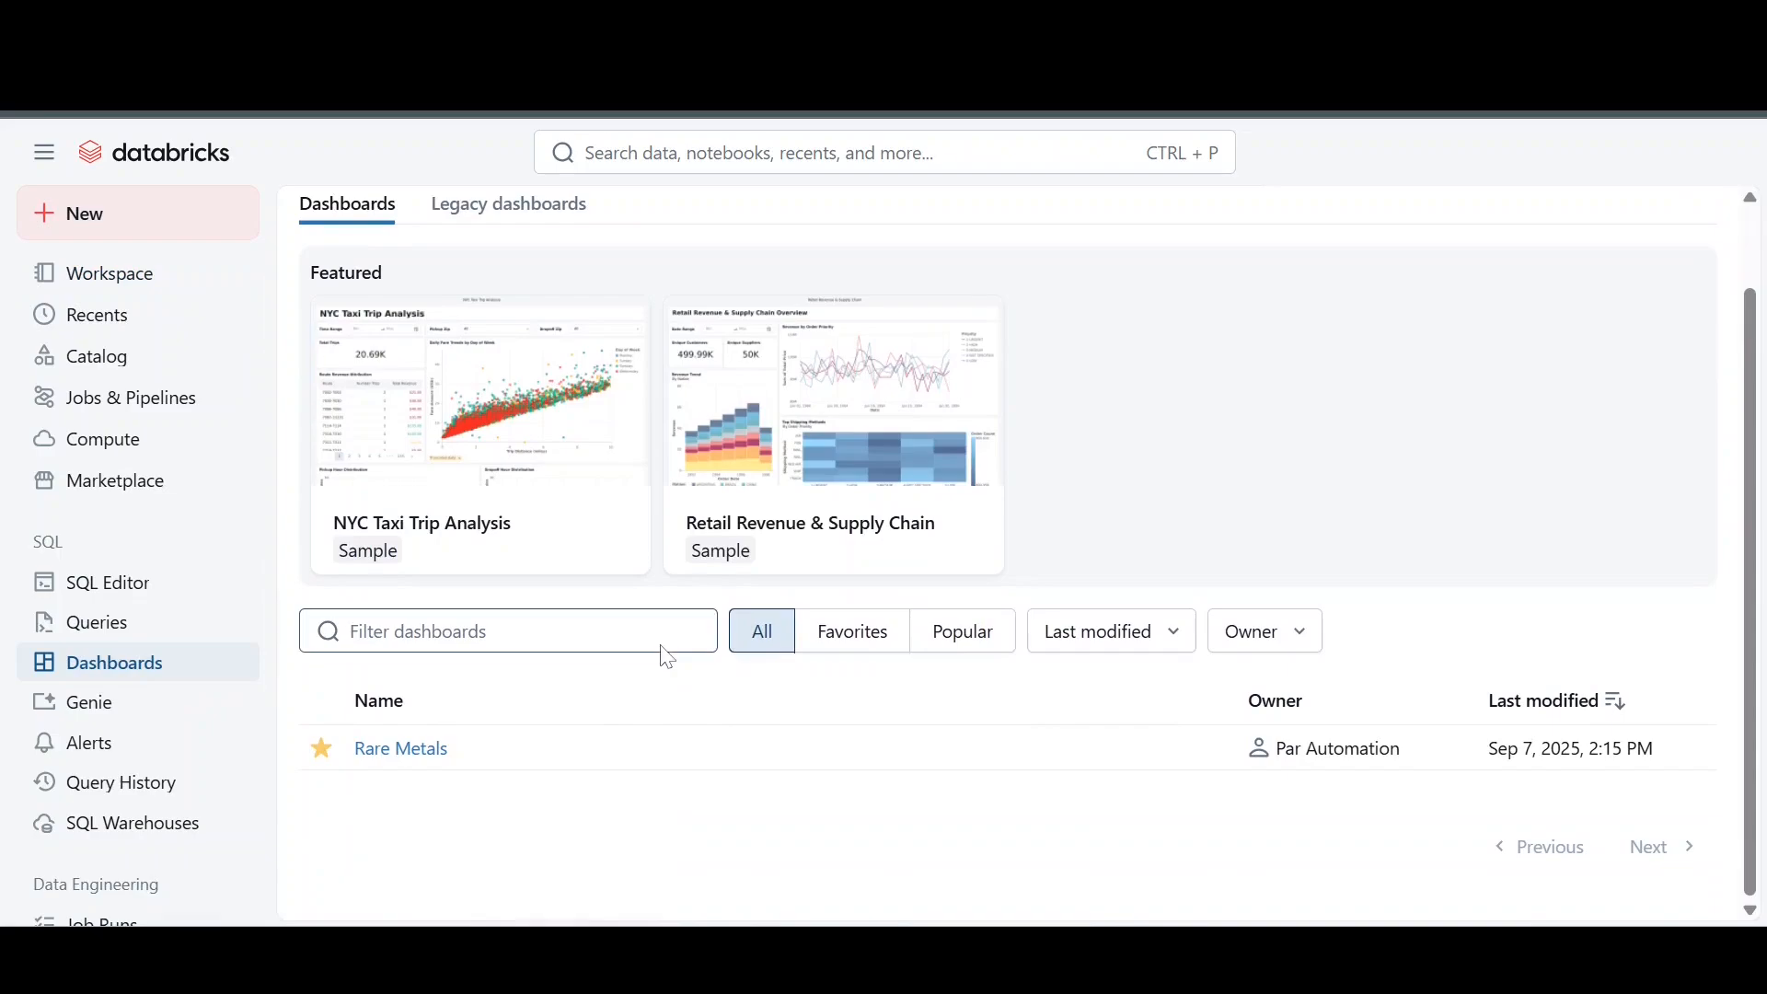
click(405, 752)
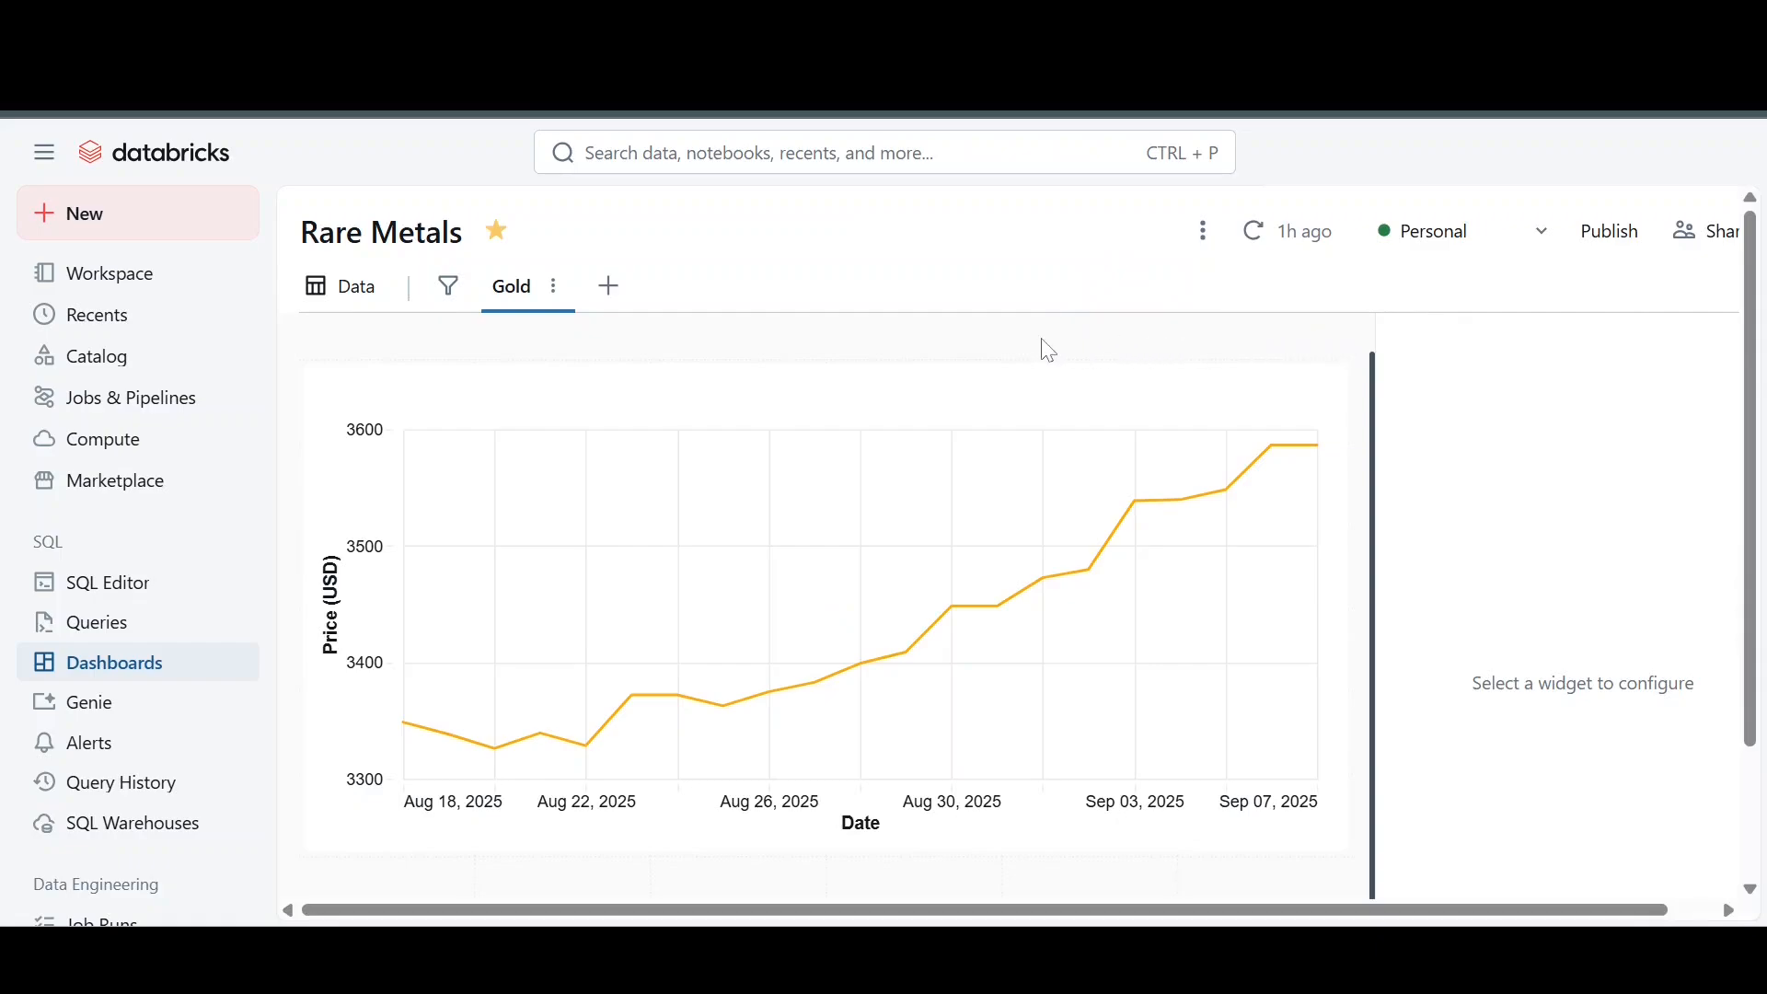
mouse_move(366, 726)
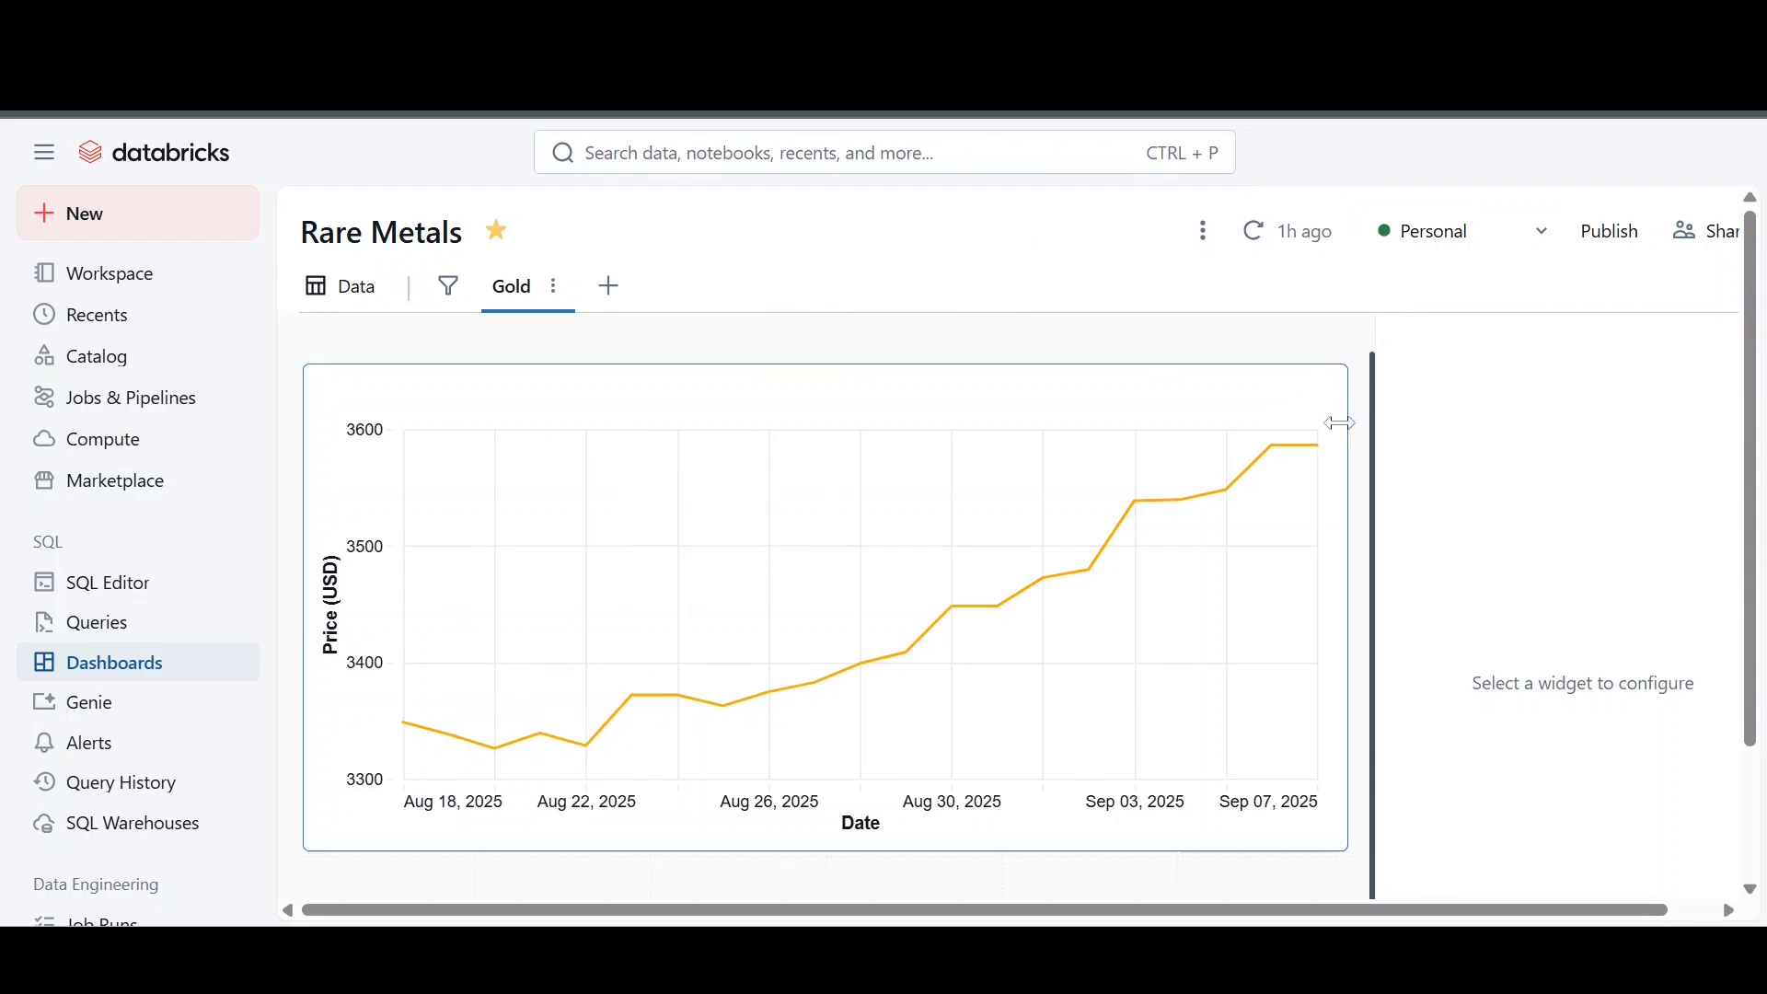
mouse_move(1317, 445)
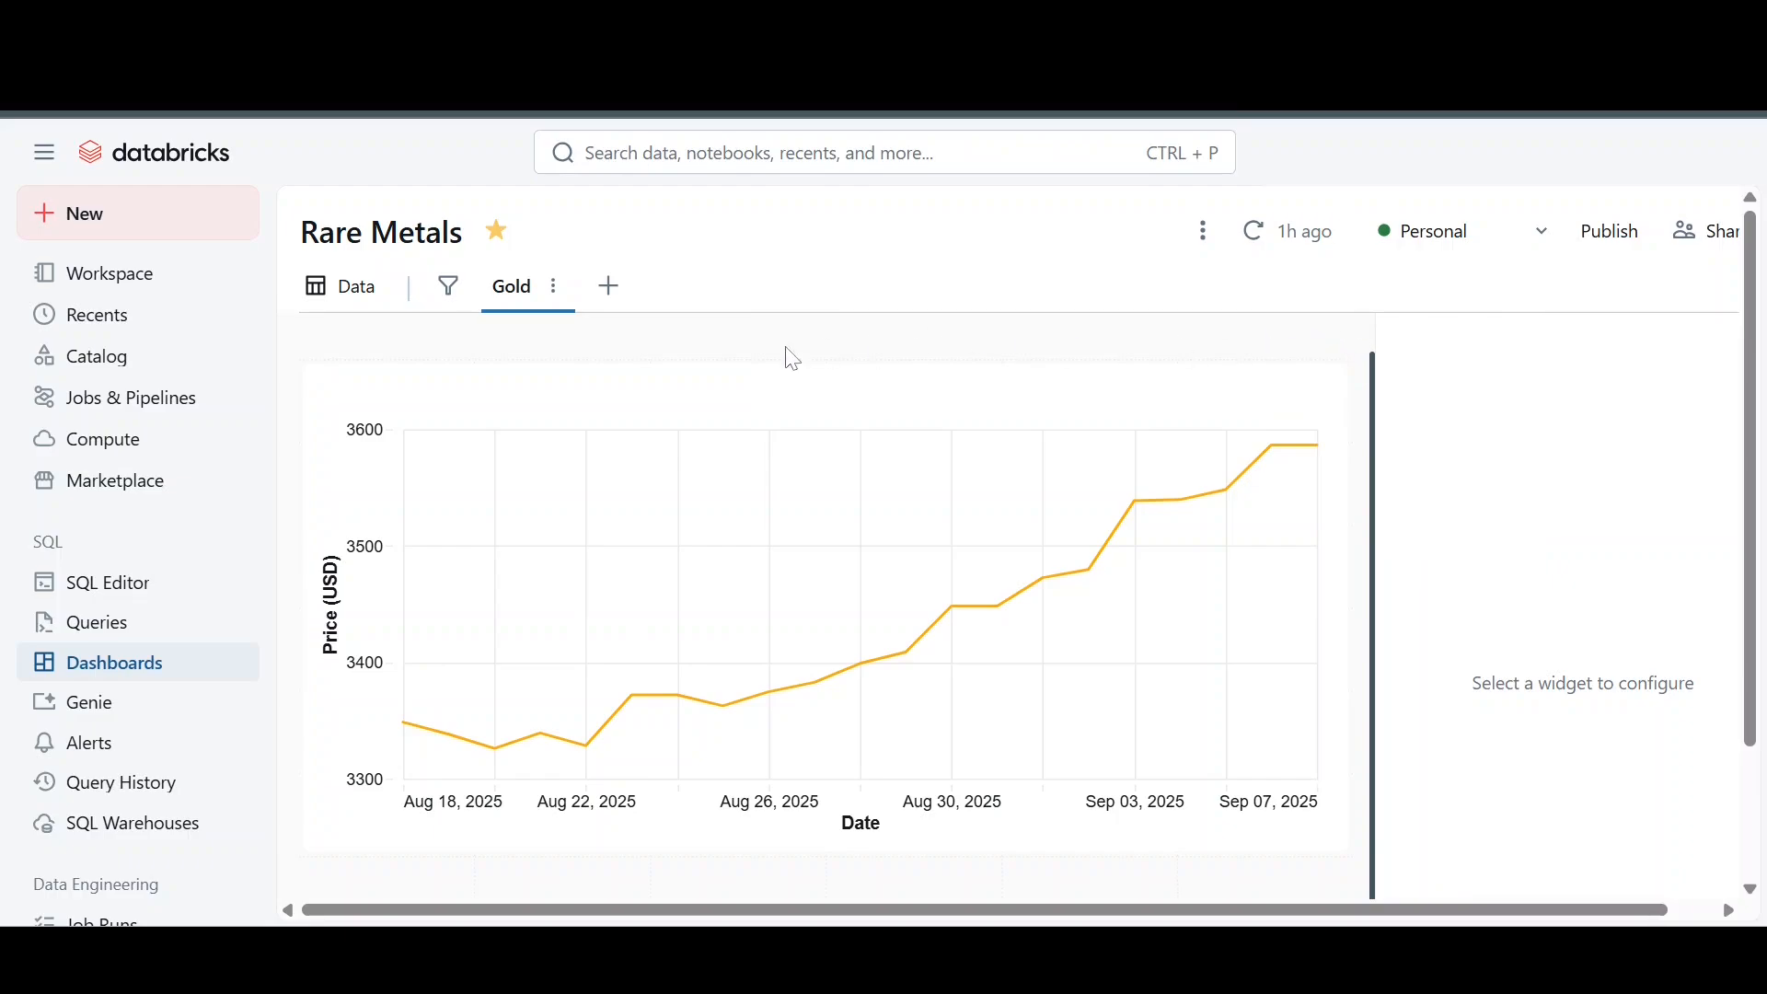
Step: Open the gold_prices table from the catalog and look through its sample data to the last row
click(157, 372)
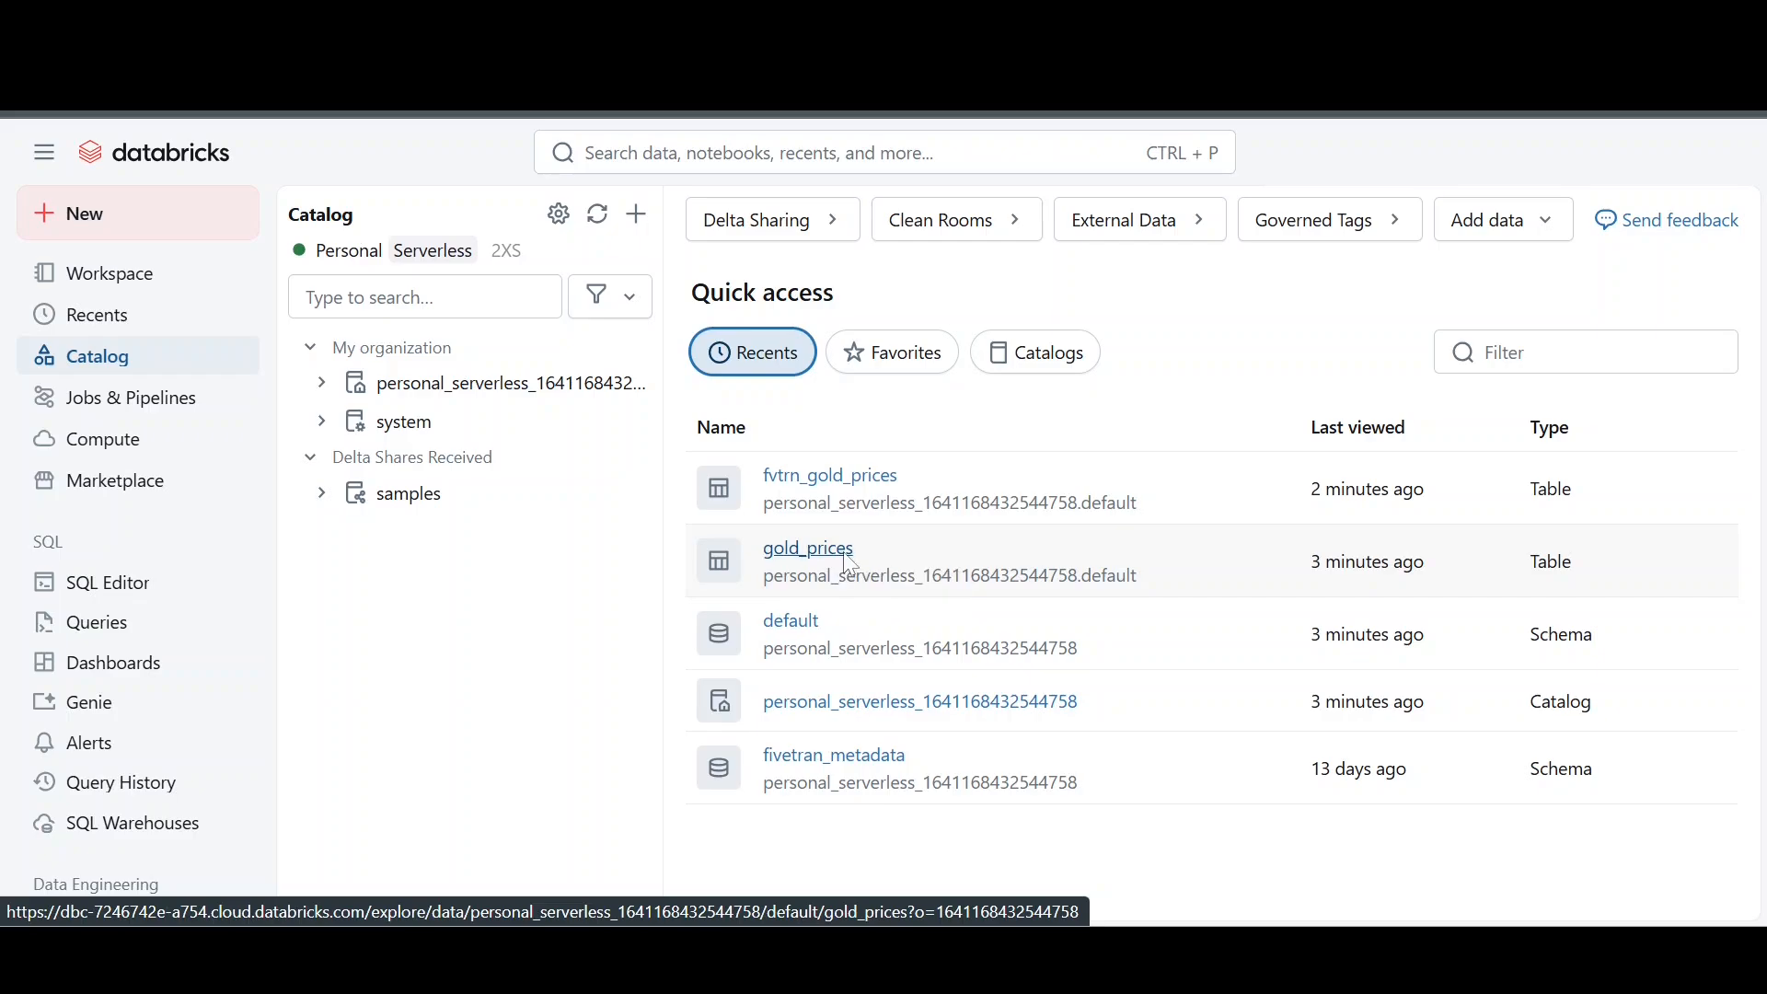
click(848, 564)
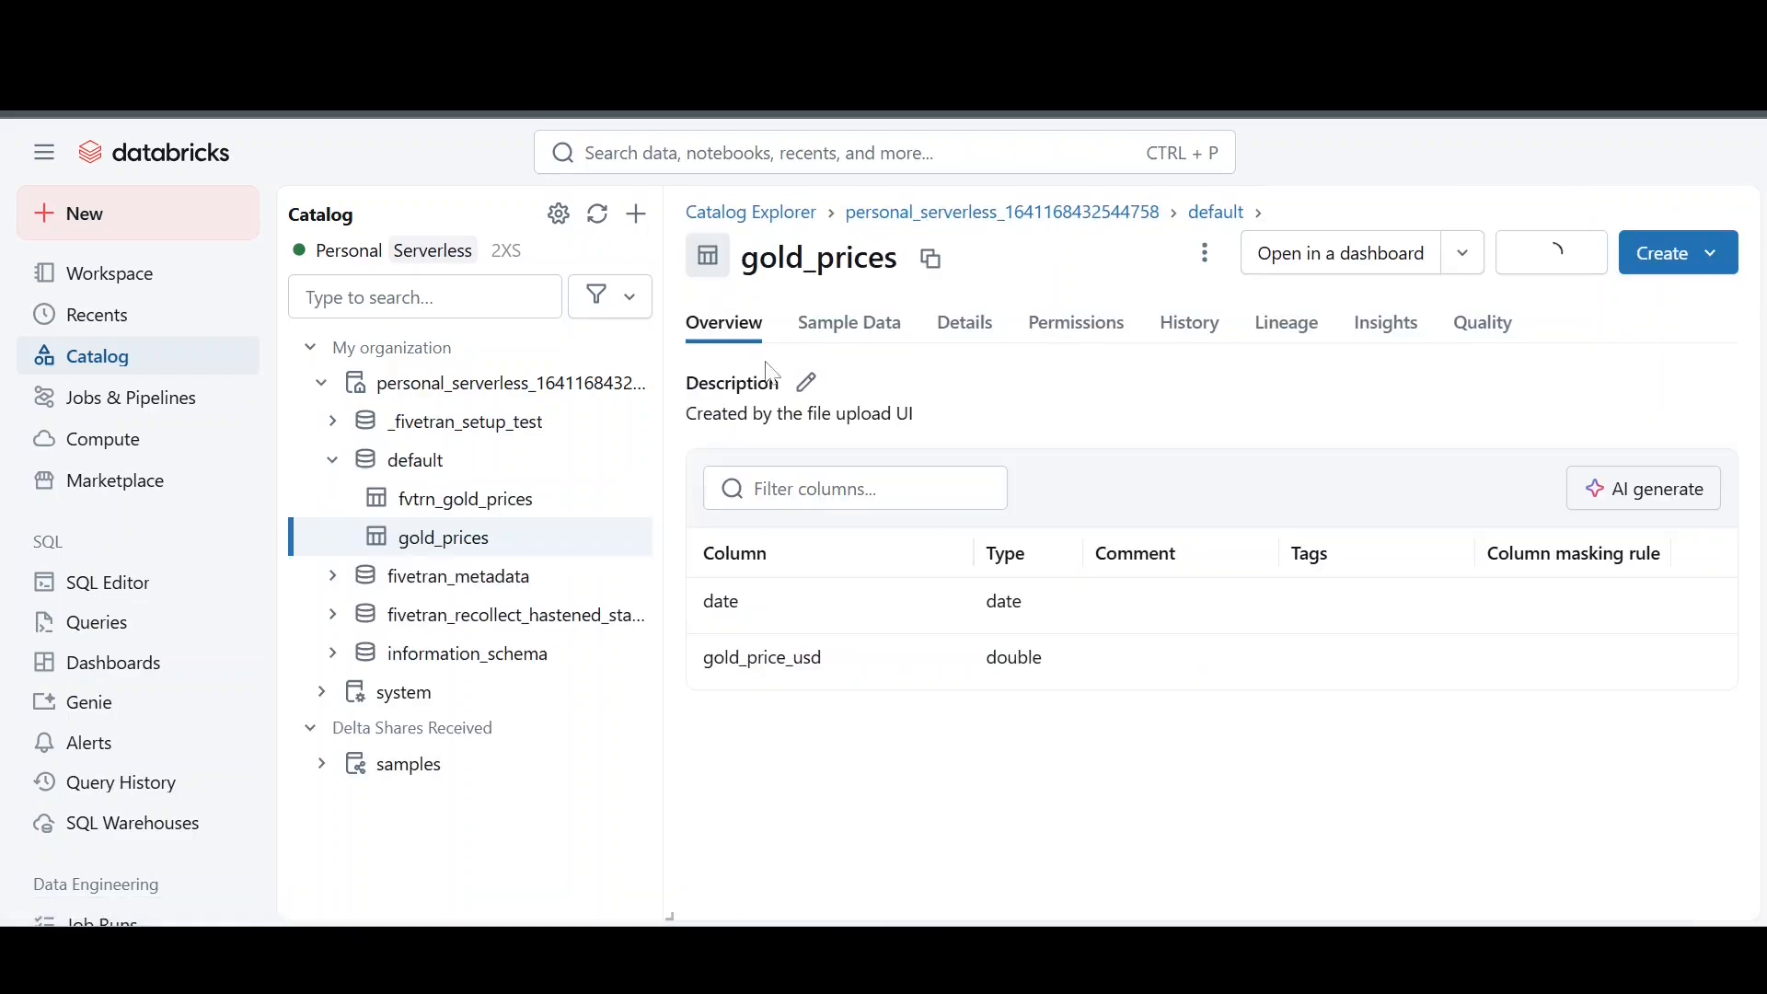
click(837, 332)
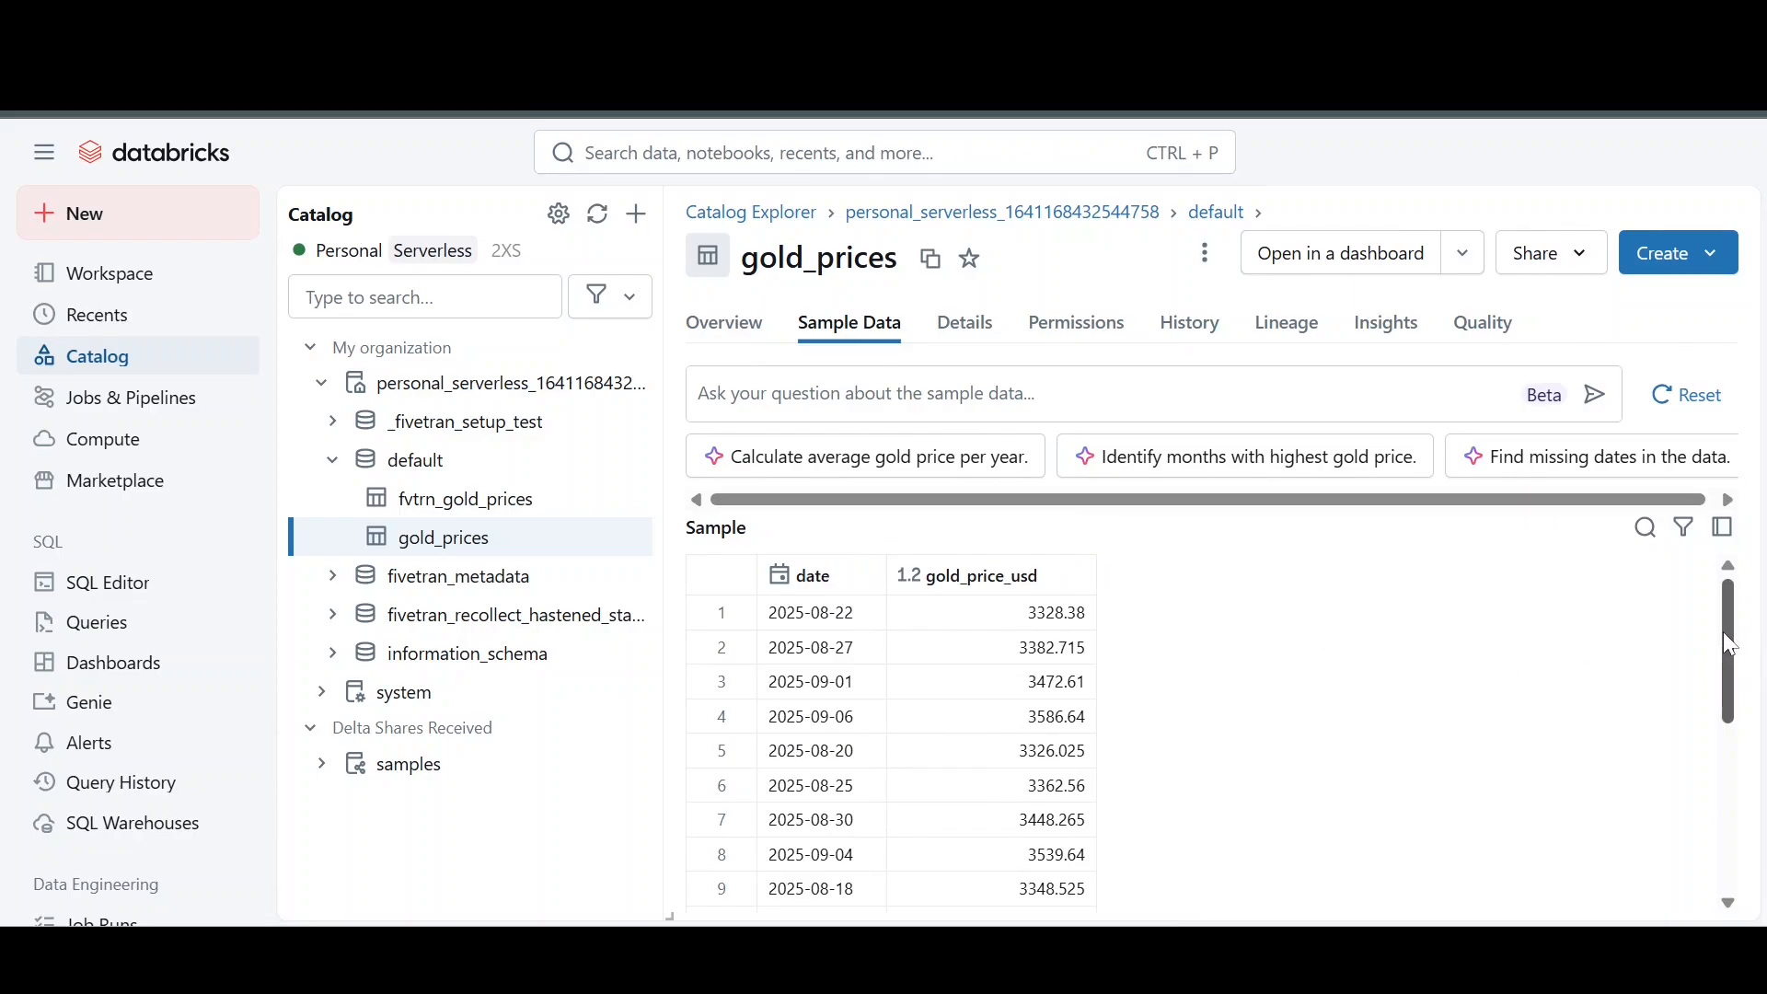
drag(1723, 633, 1726, 837)
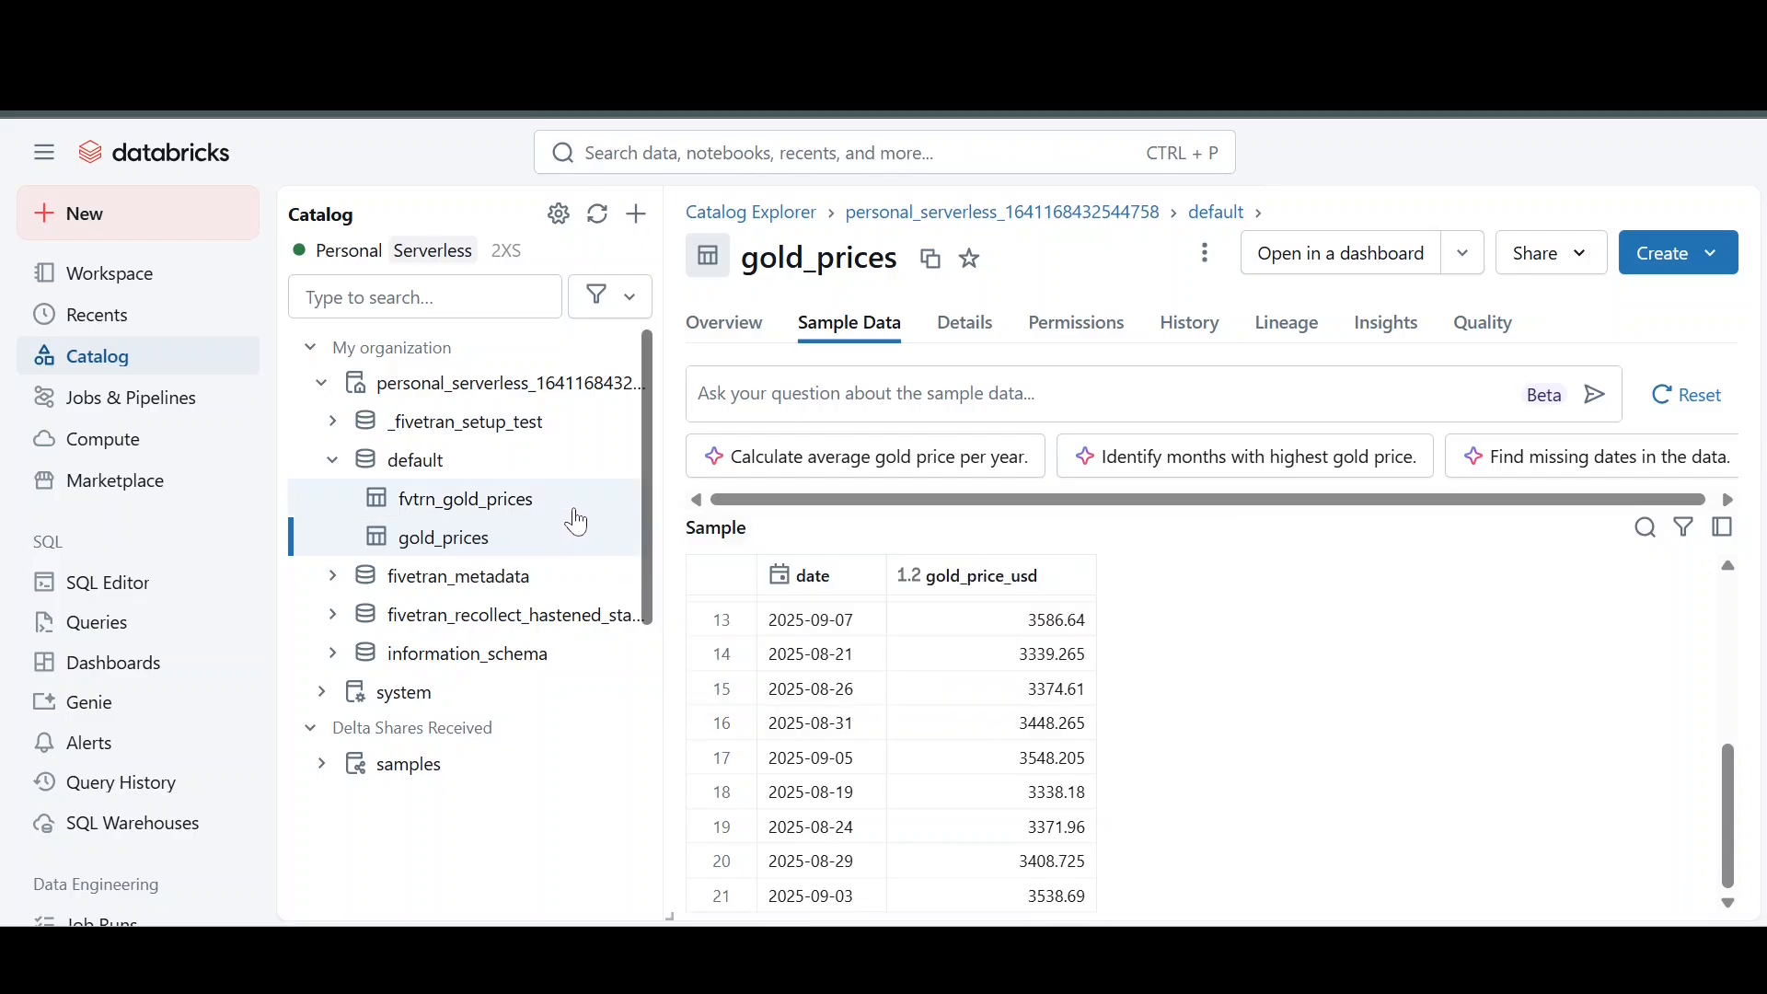
Step: Open the fvtrn_gold_prices table's sample data and examine its Fivetran metadata columns, gold_price_usd column and last row
mouse_move(571, 517)
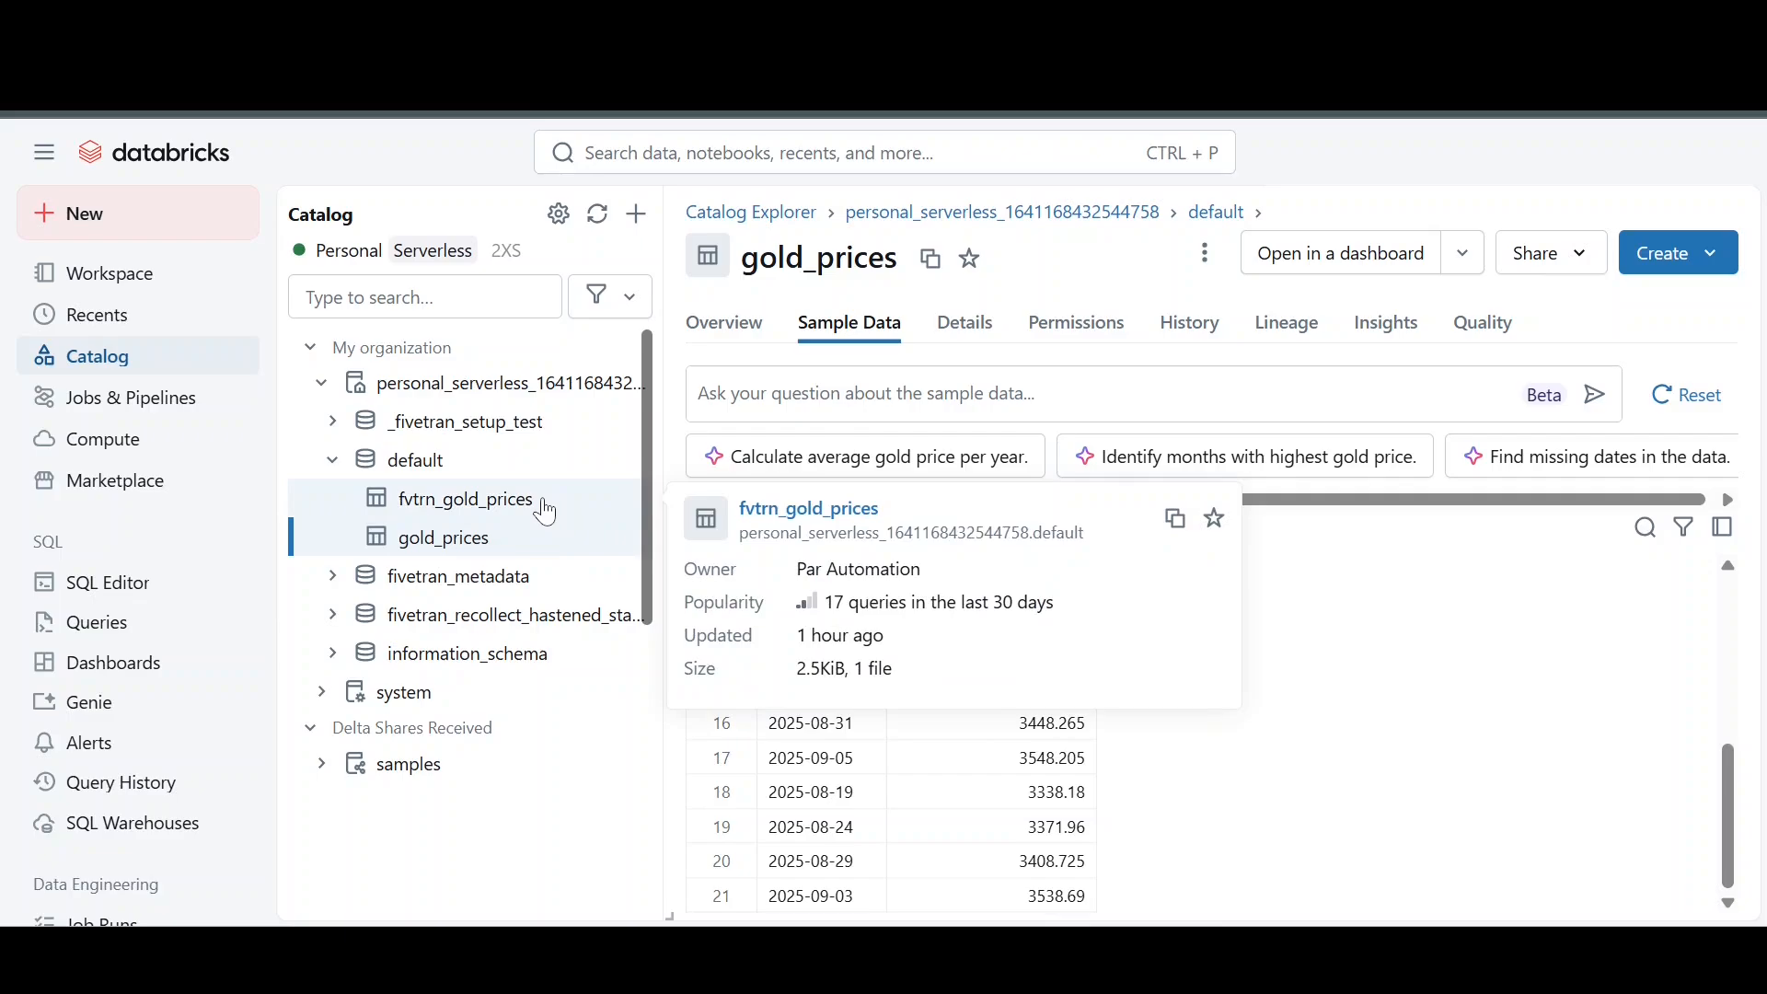
click(547, 512)
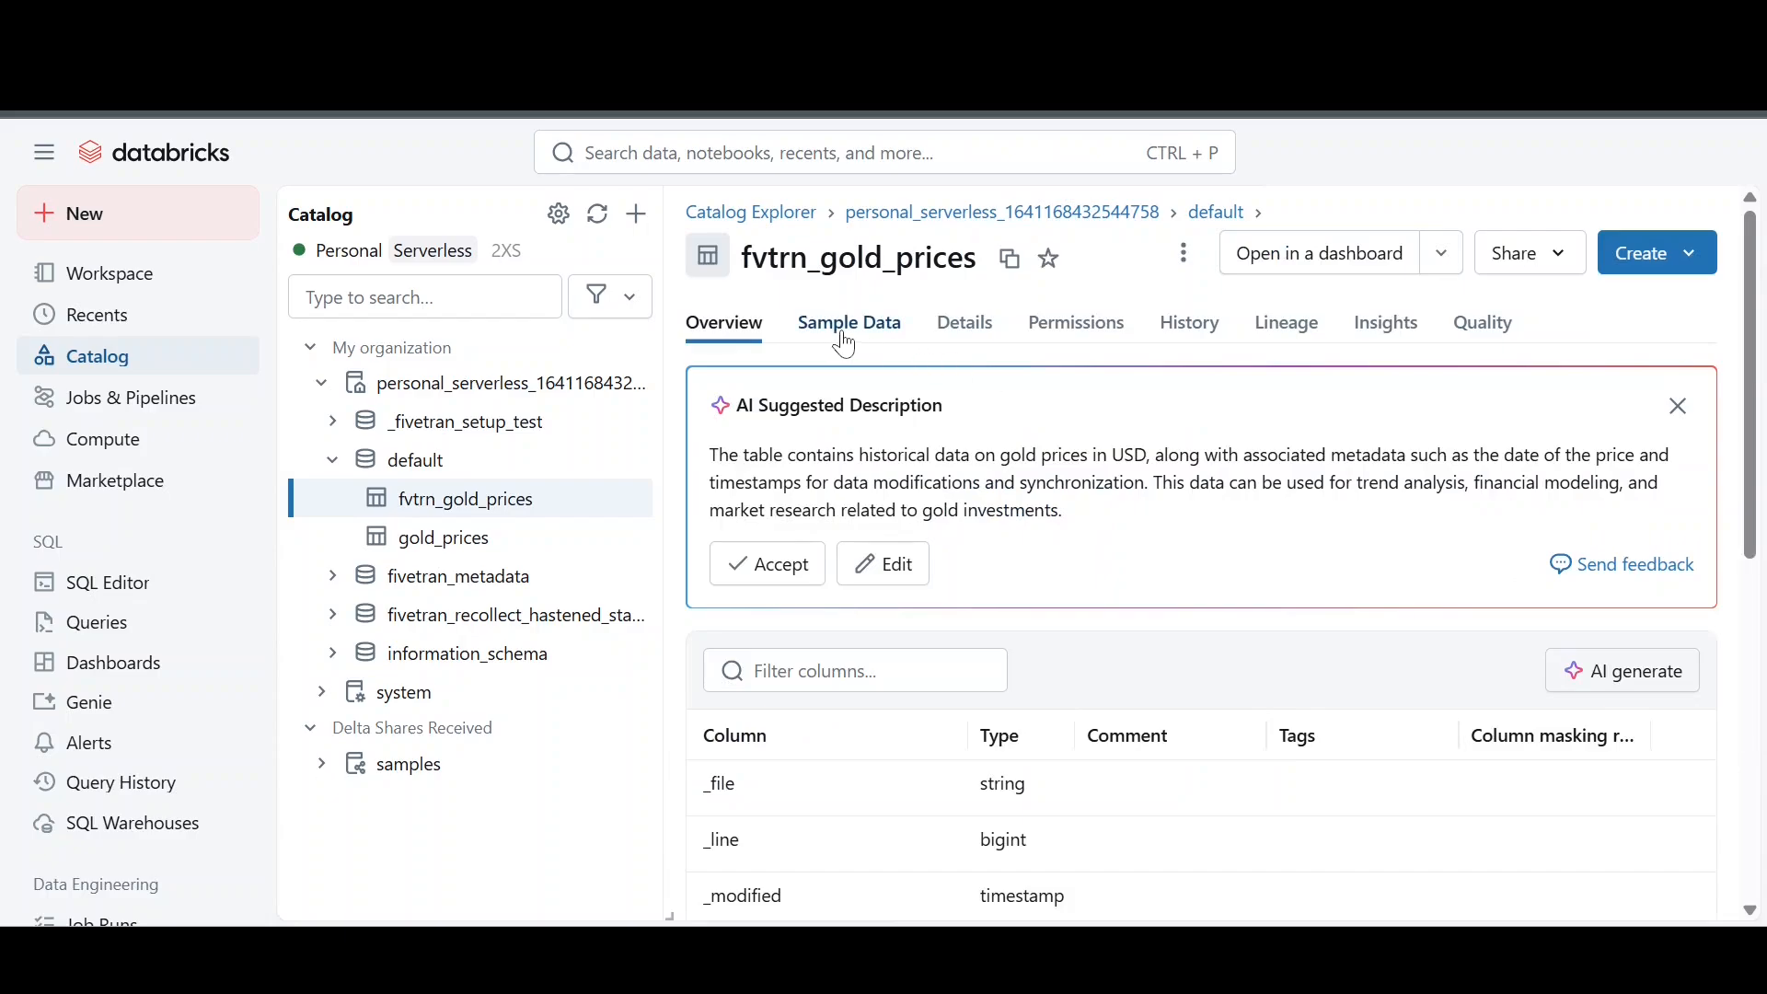
click(847, 342)
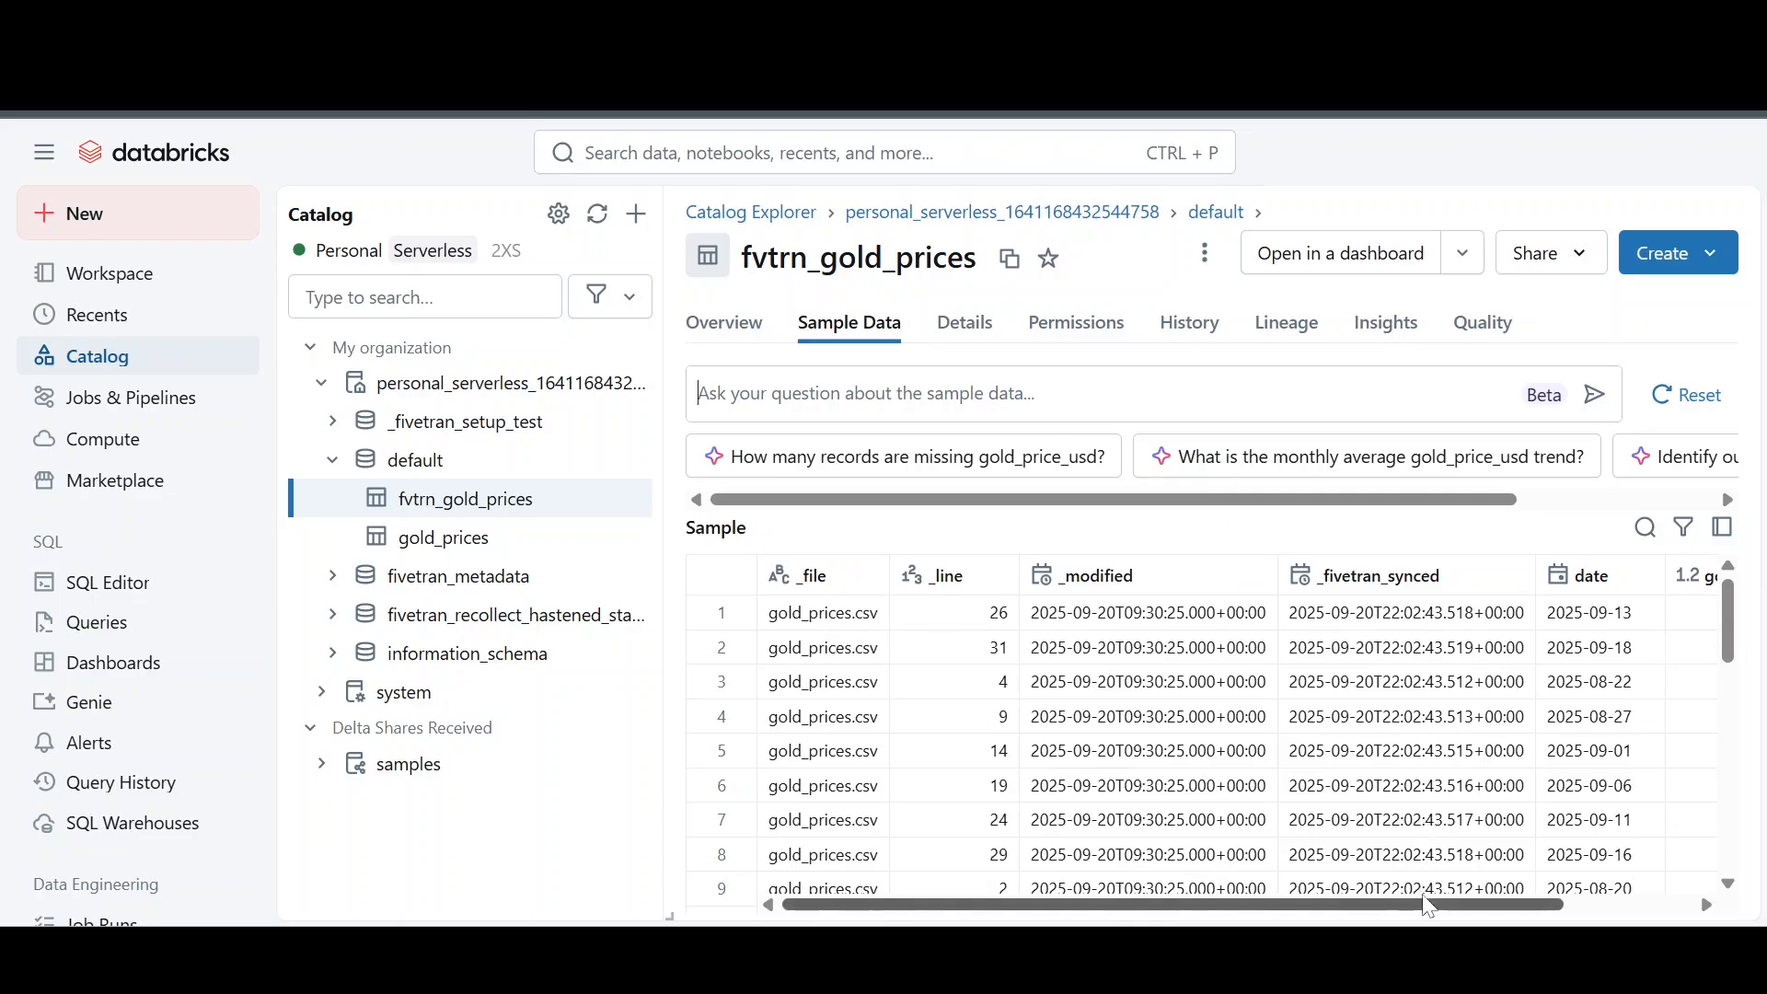
drag(1426, 905, 1667, 911)
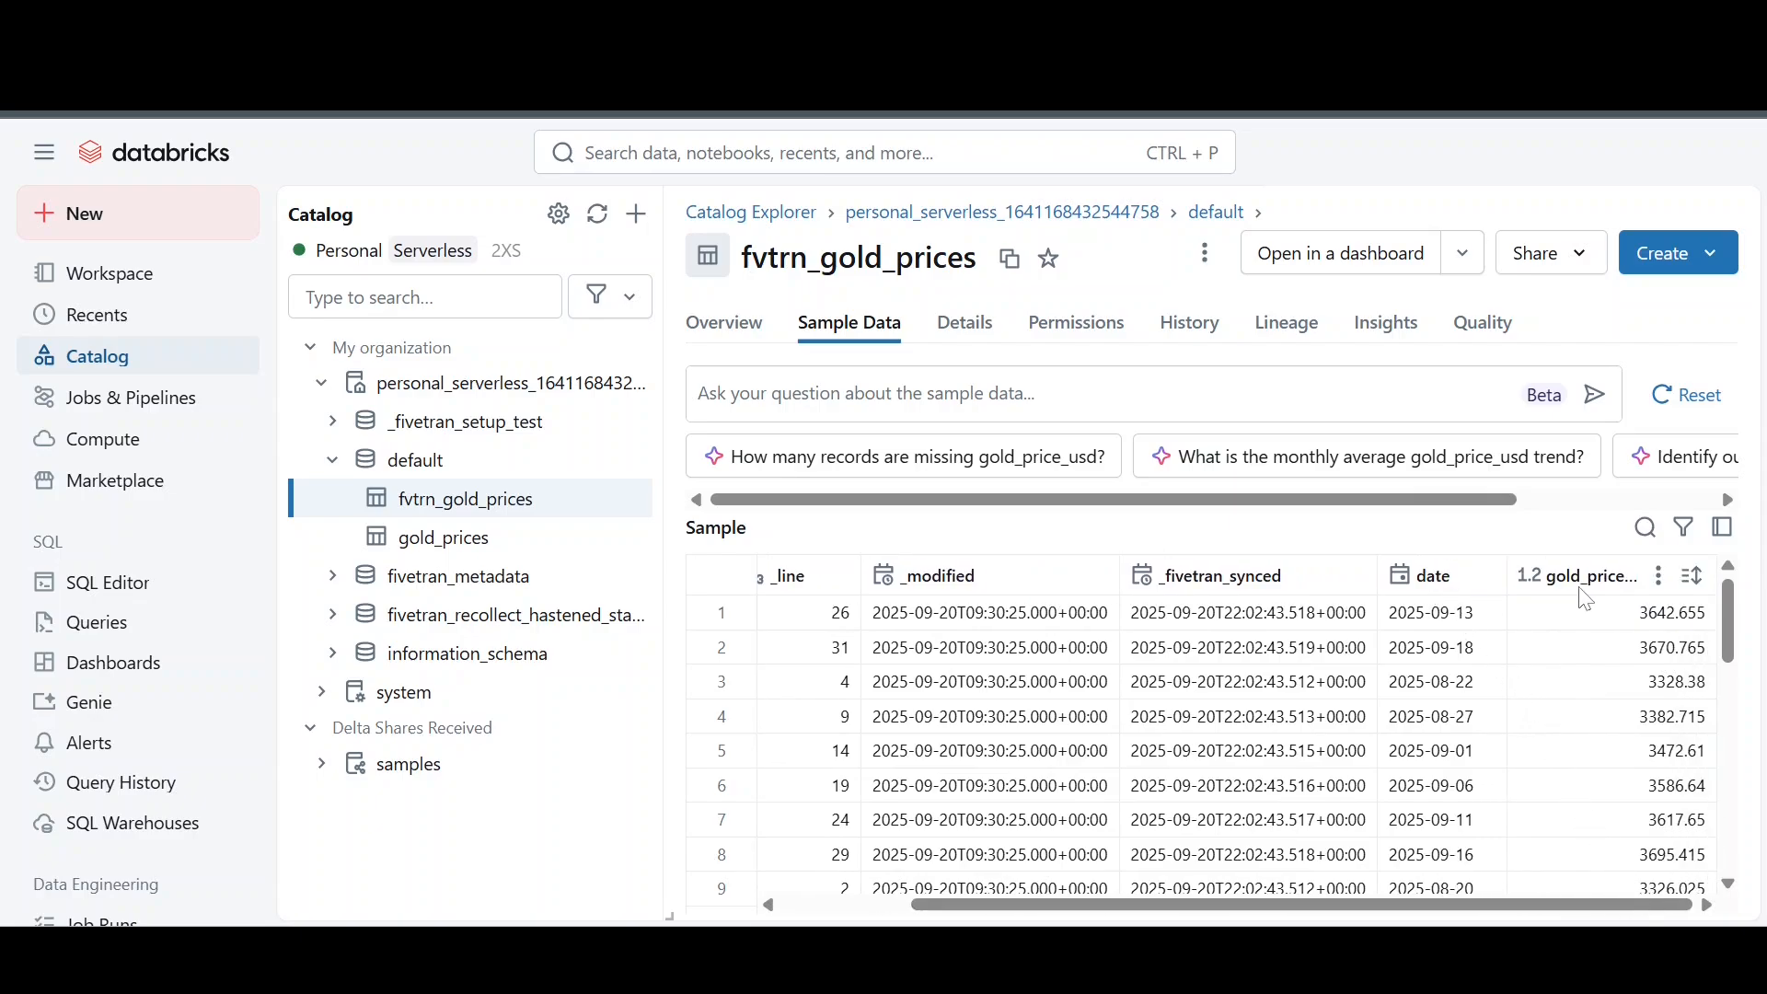
drag(1522, 907, 1394, 909)
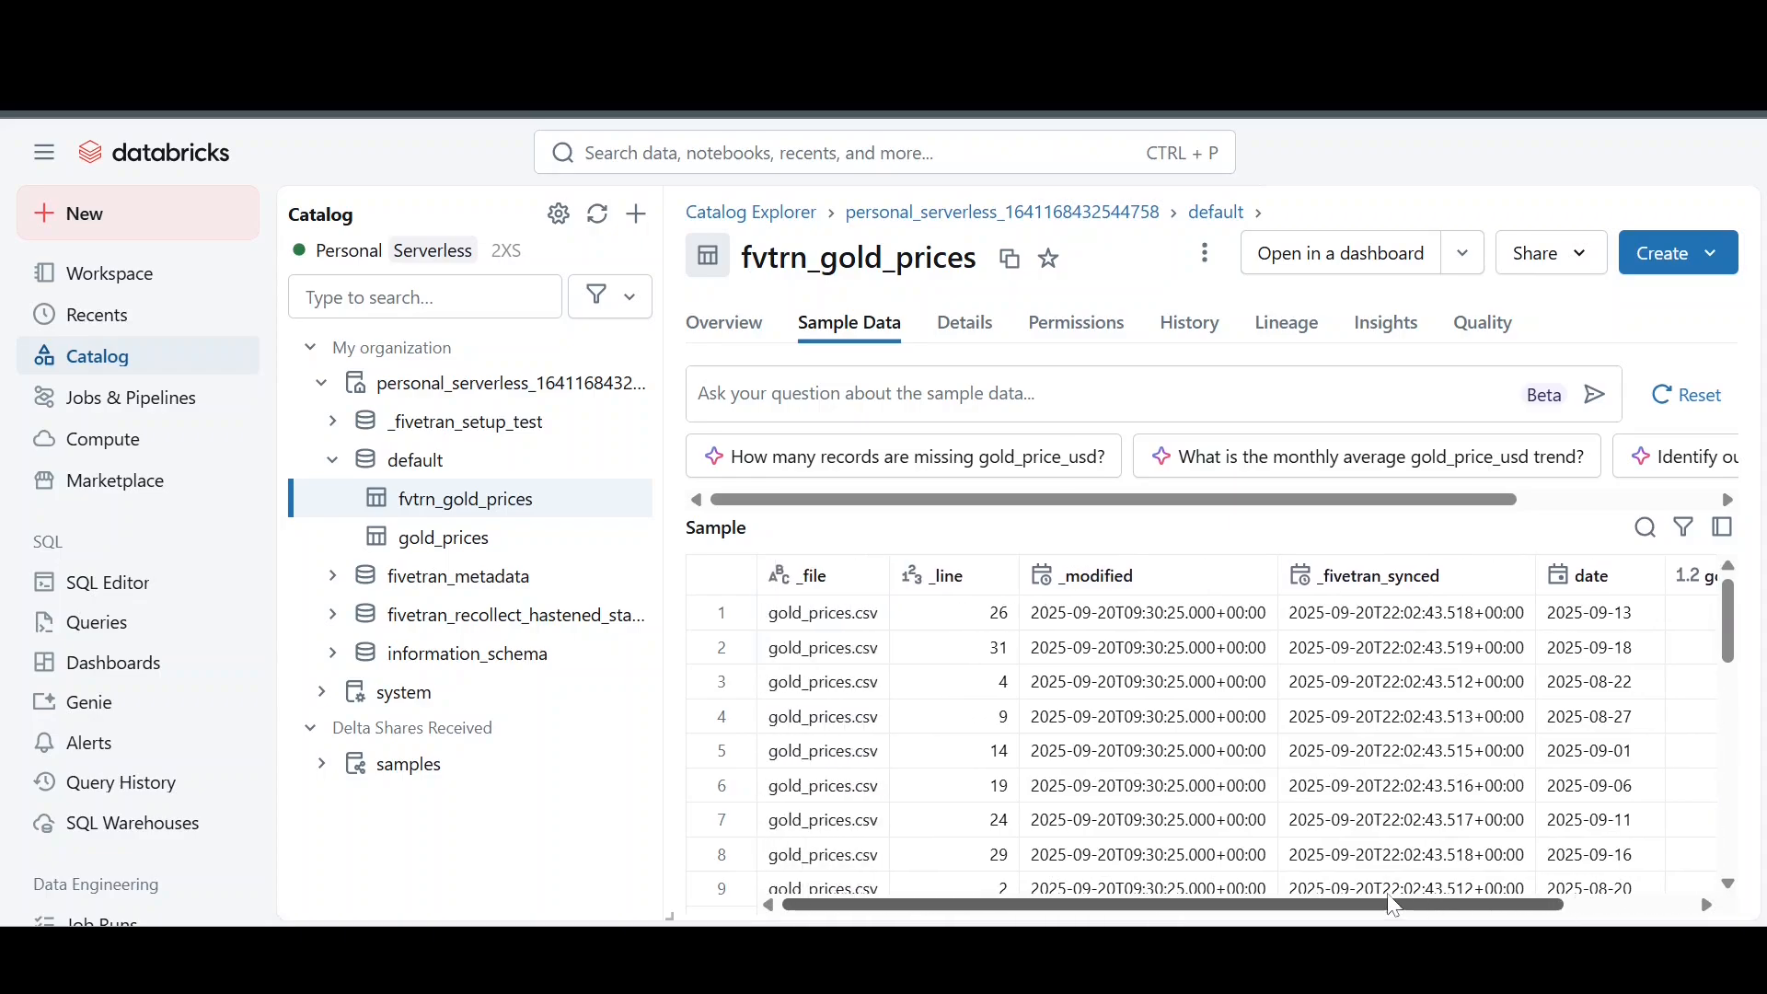
drag(1727, 624, 1739, 852)
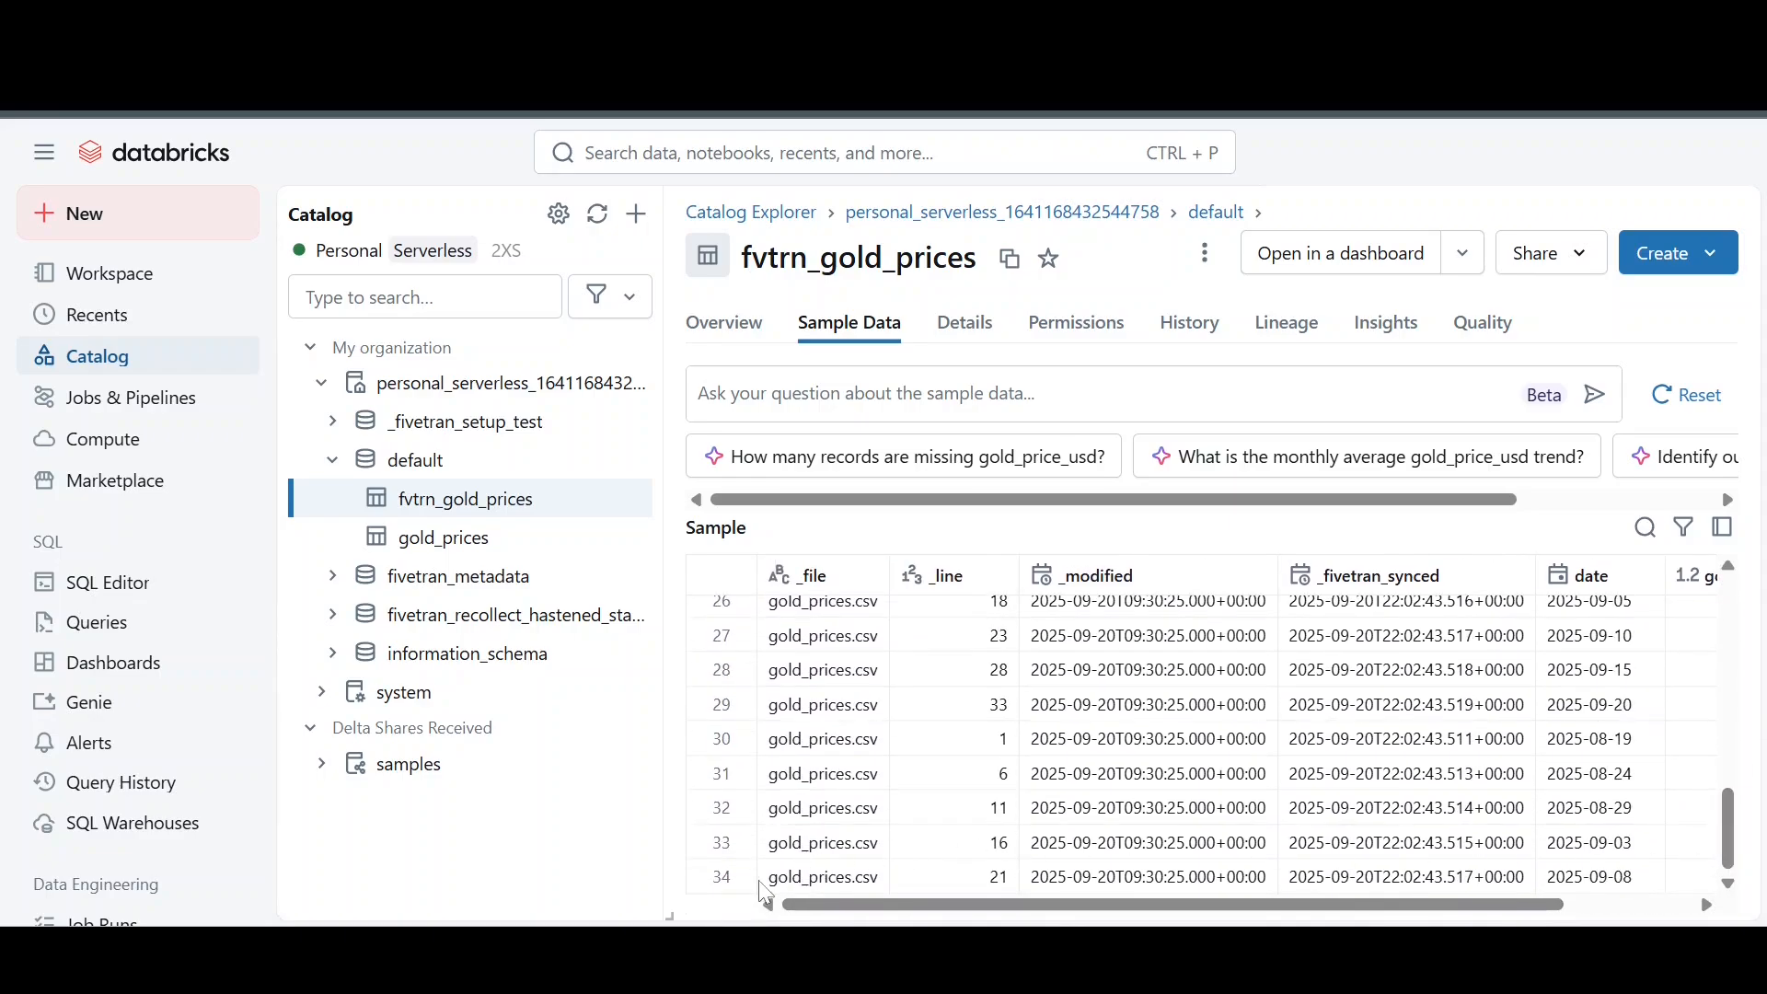
click(737, 890)
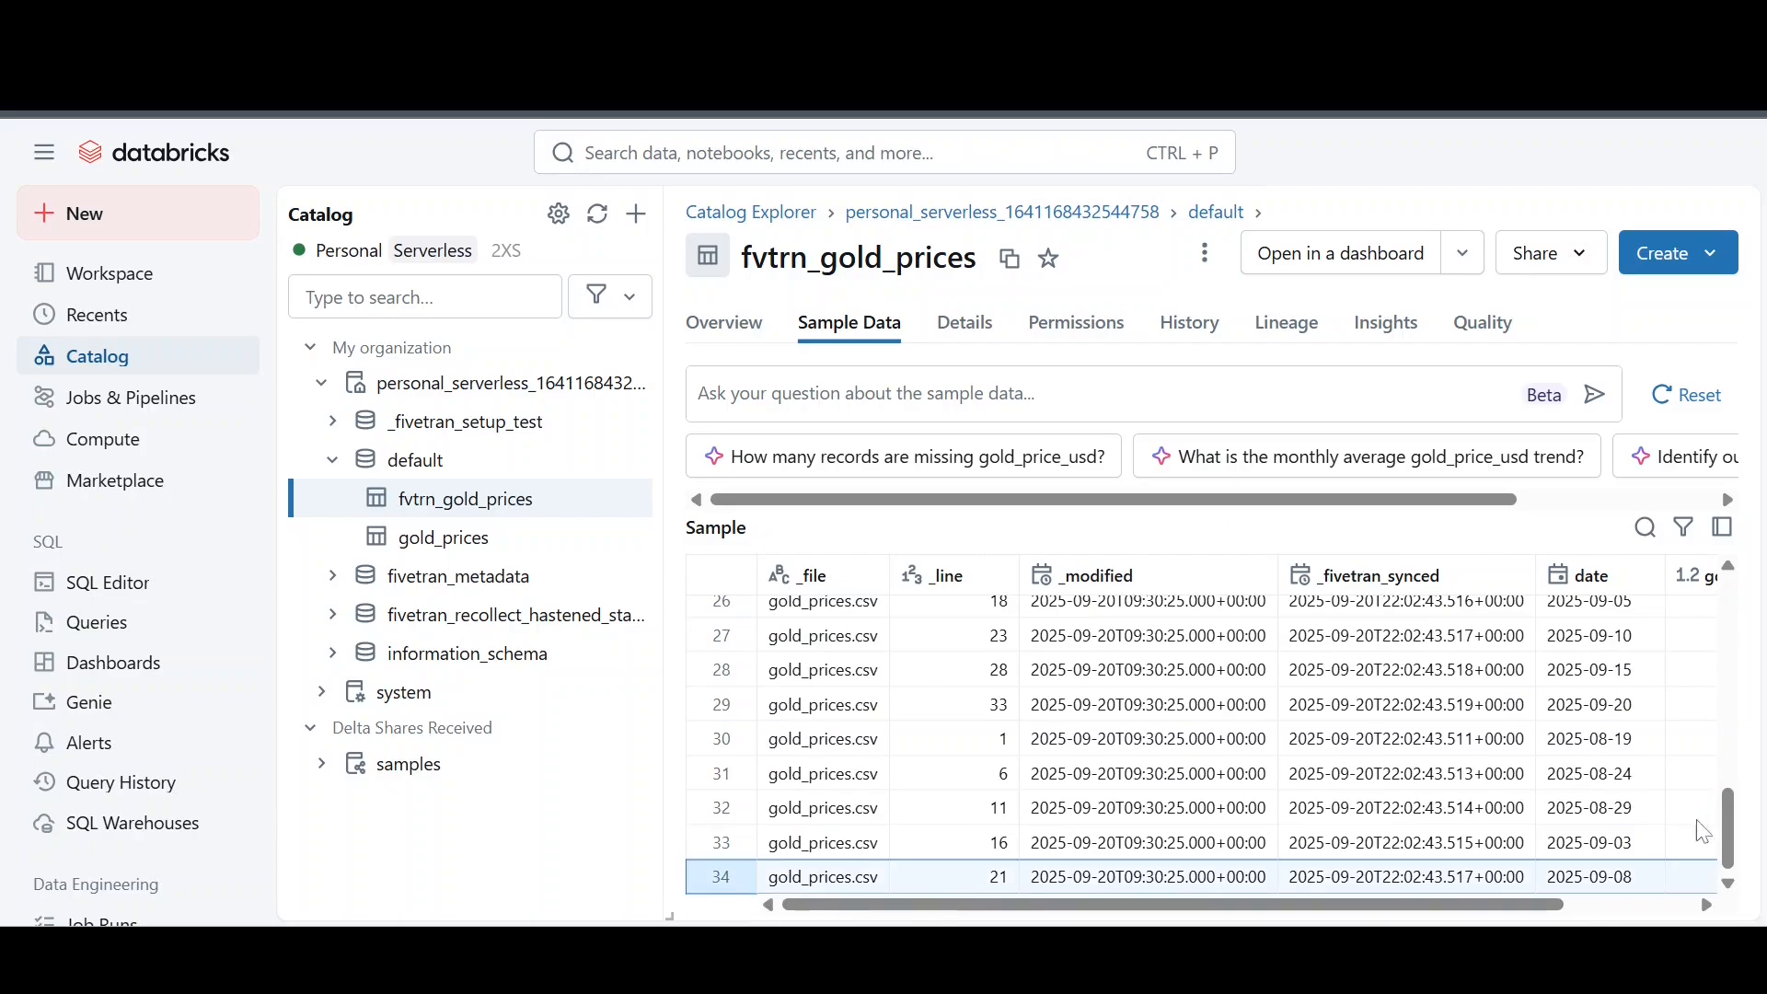
drag(1544, 905, 1674, 903)
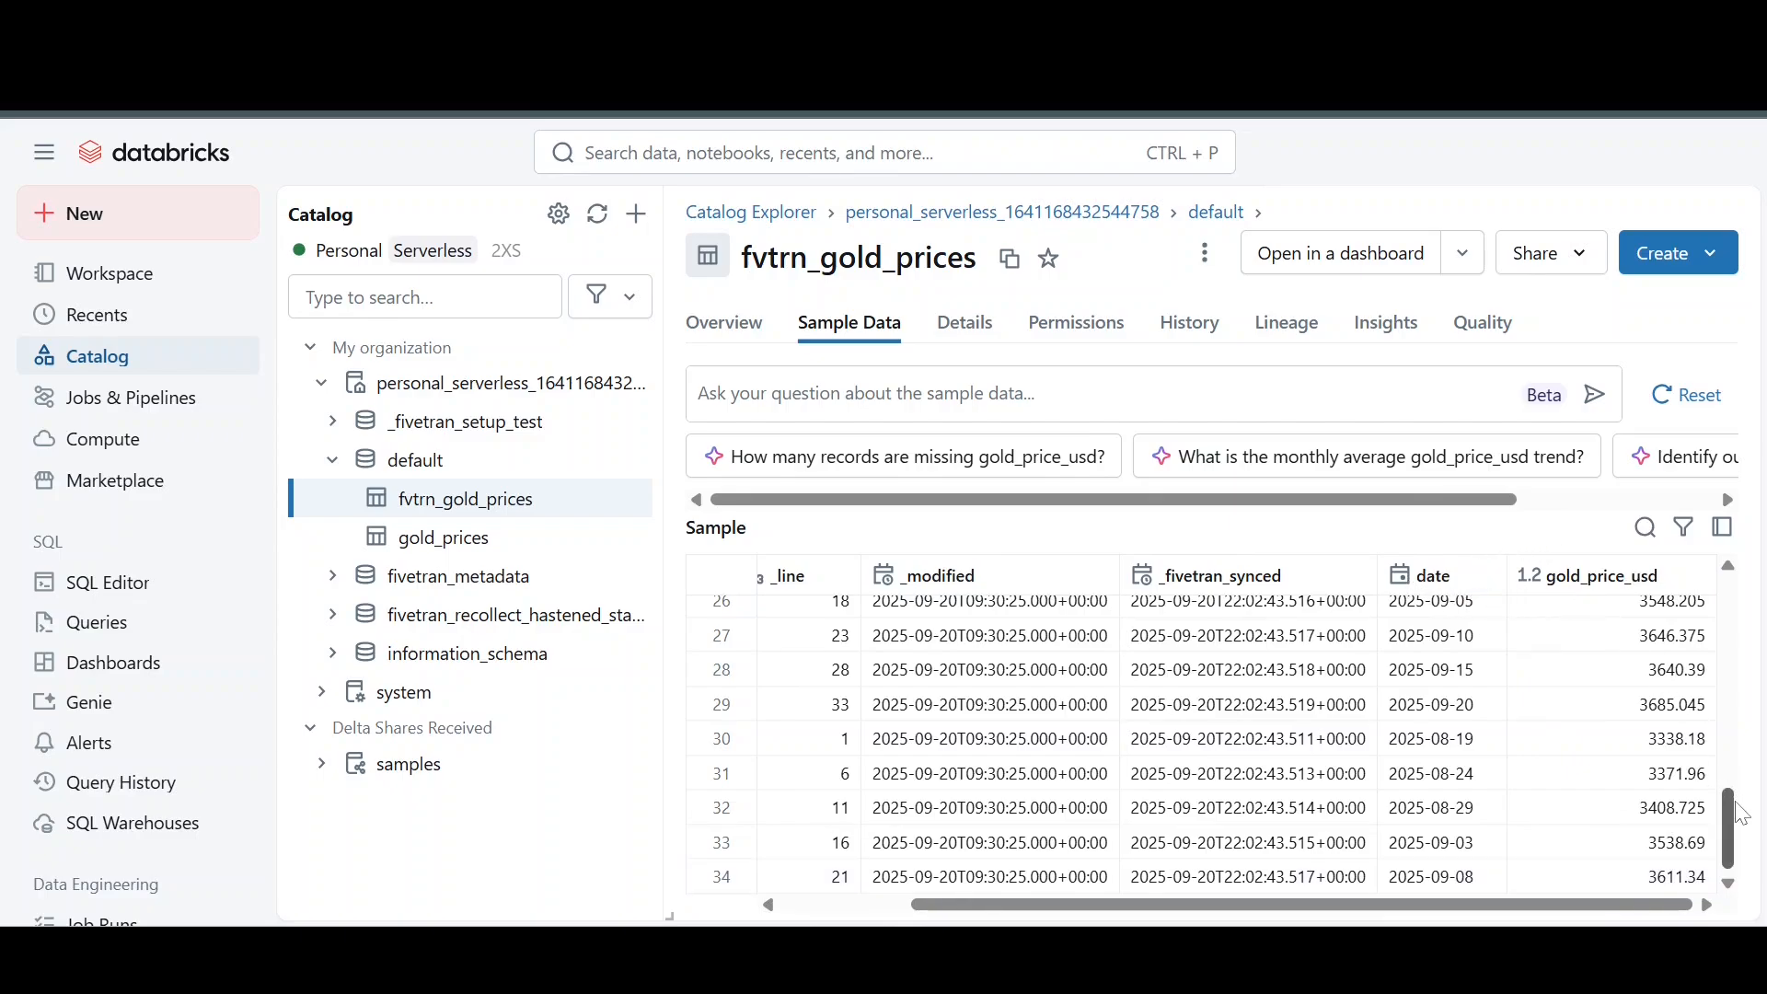
drag(1741, 814, 1737, 612)
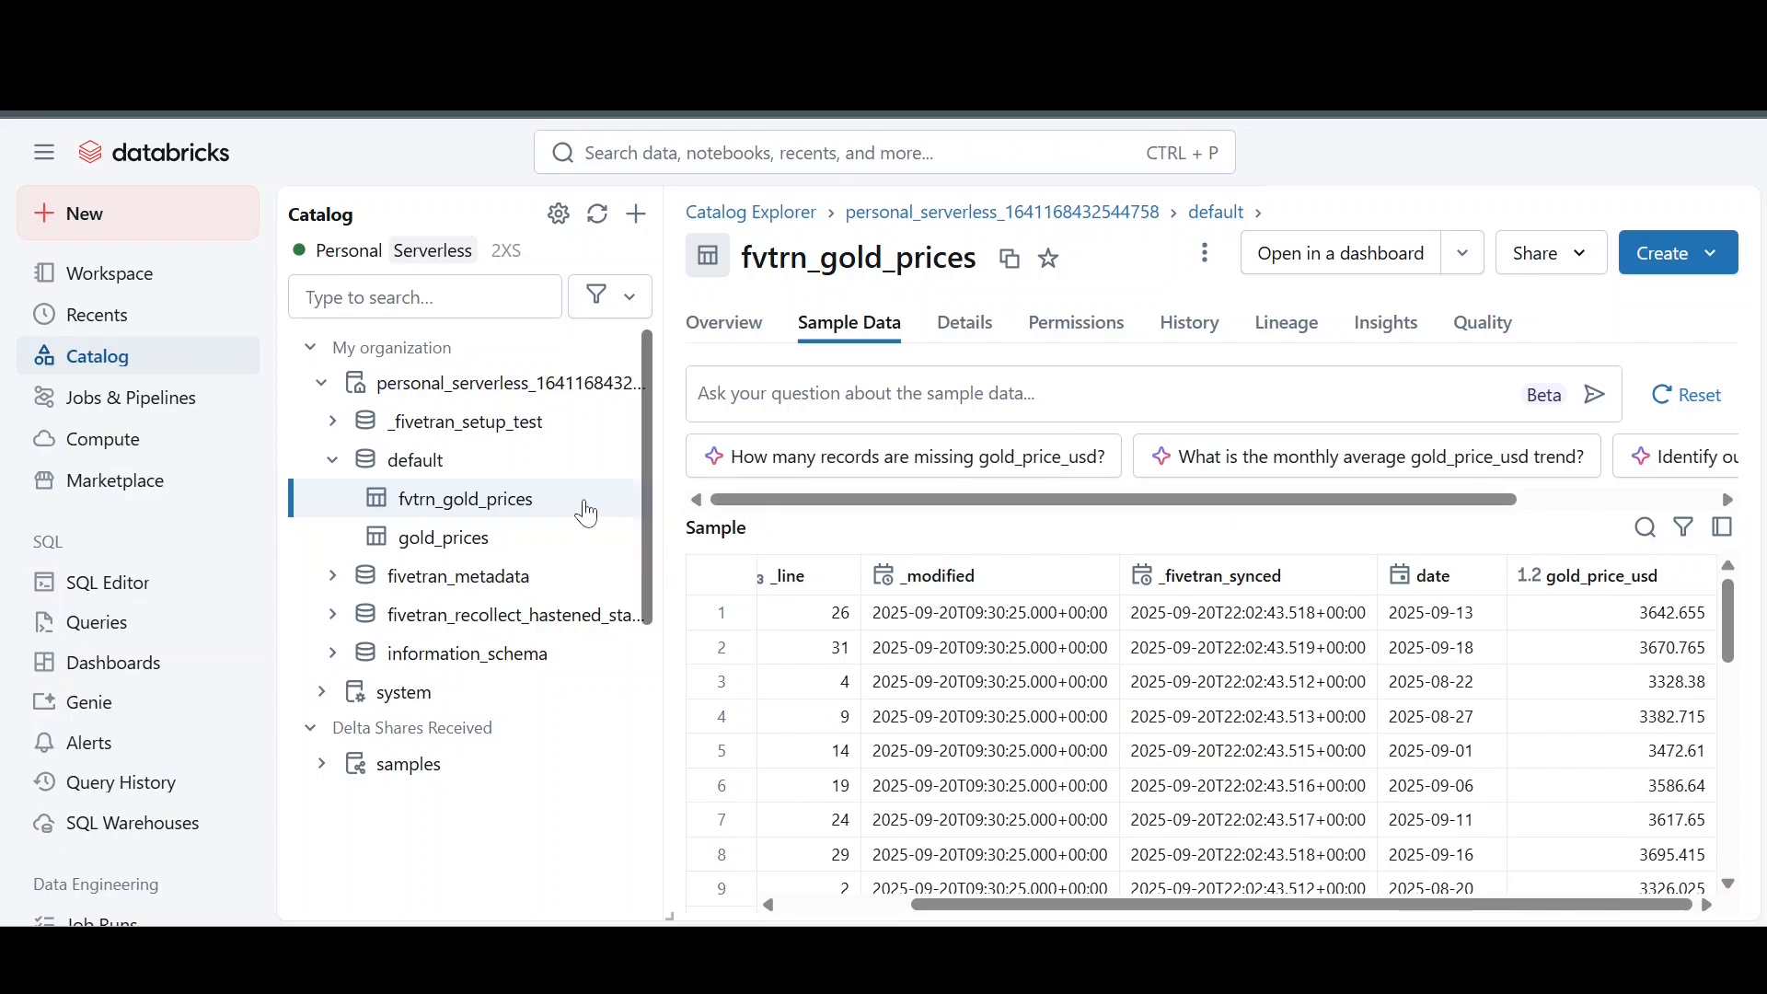
Step: Compare when the fvtrn_gold_prices and gold_prices tables were last updated using their summary details
mouse_move(548, 509)
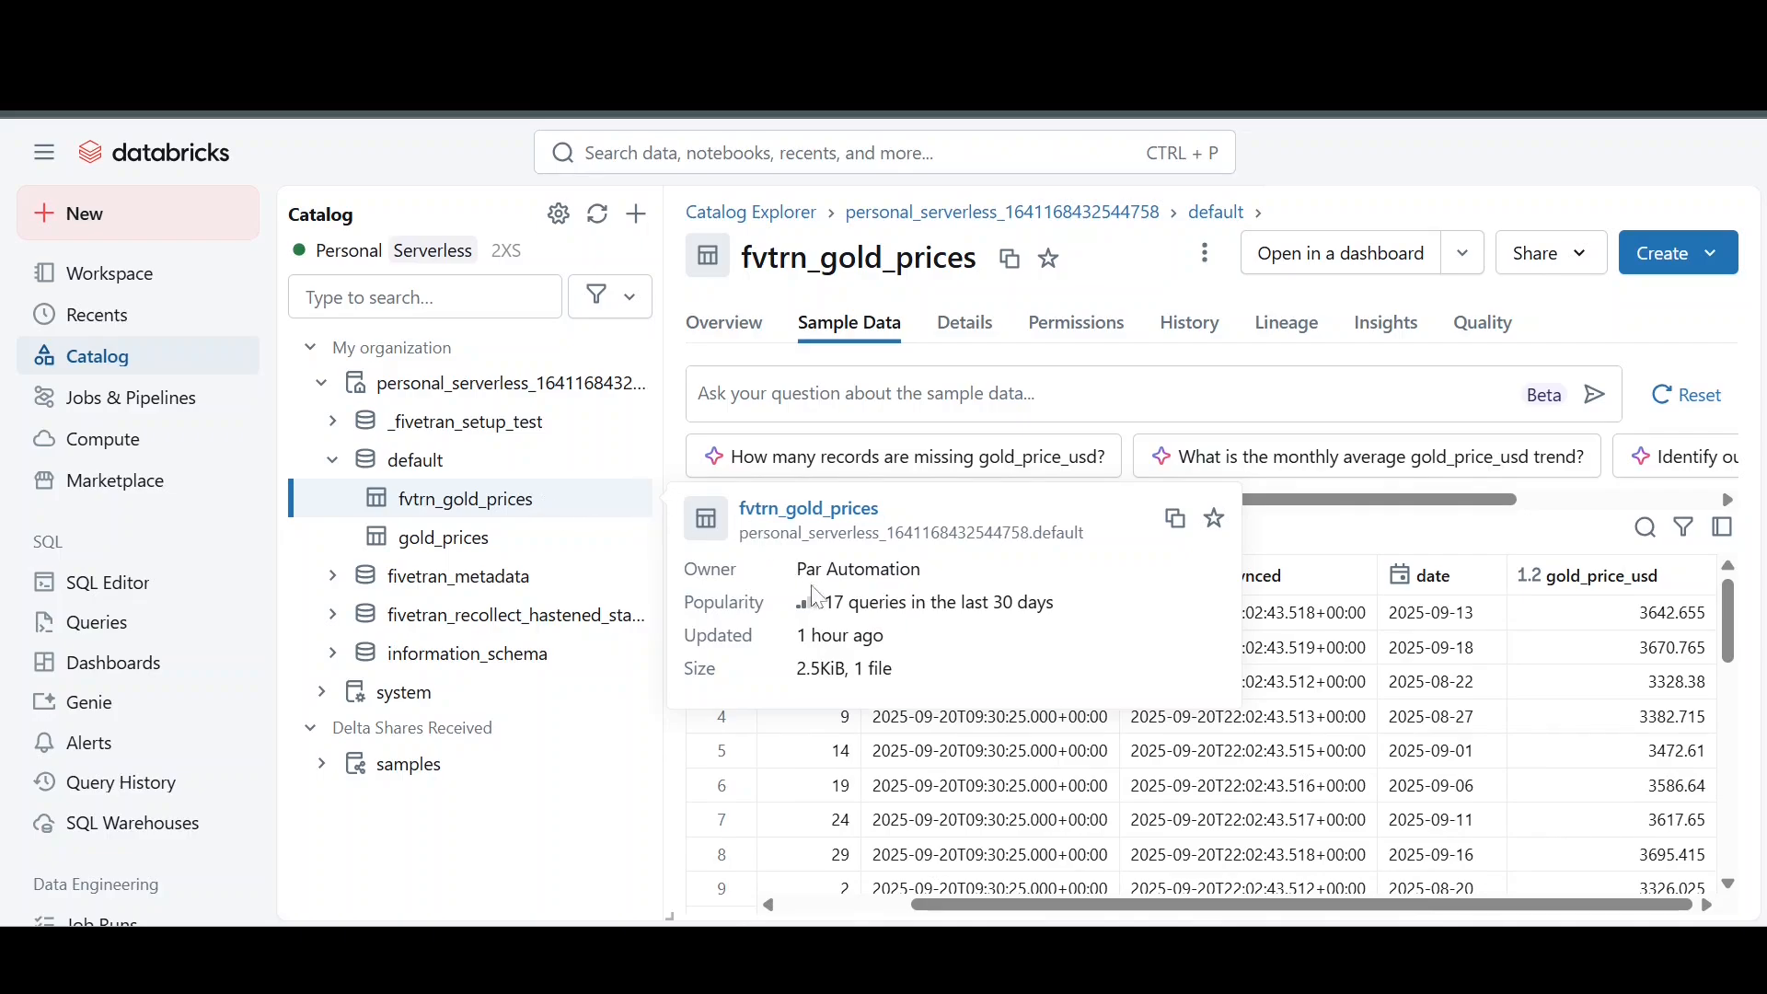
drag(797, 636, 924, 644)
click(925, 644)
mouse_move(540, 544)
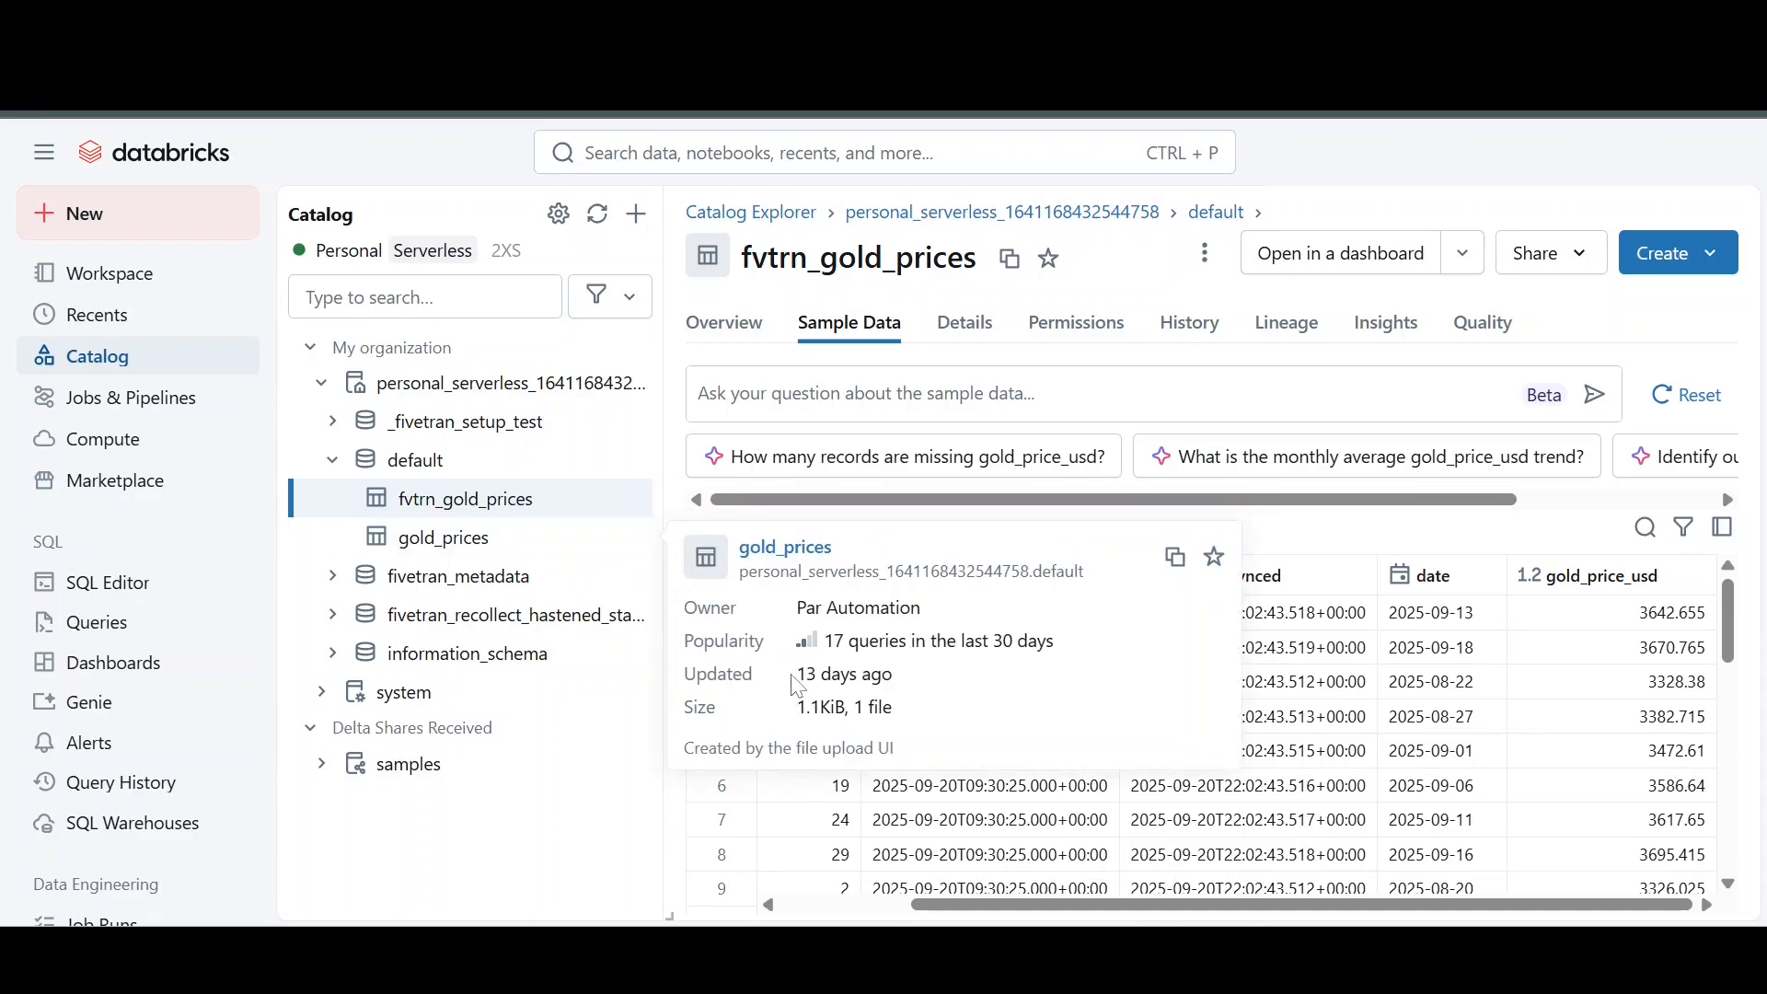
drag(796, 676, 891, 676)
click(915, 689)
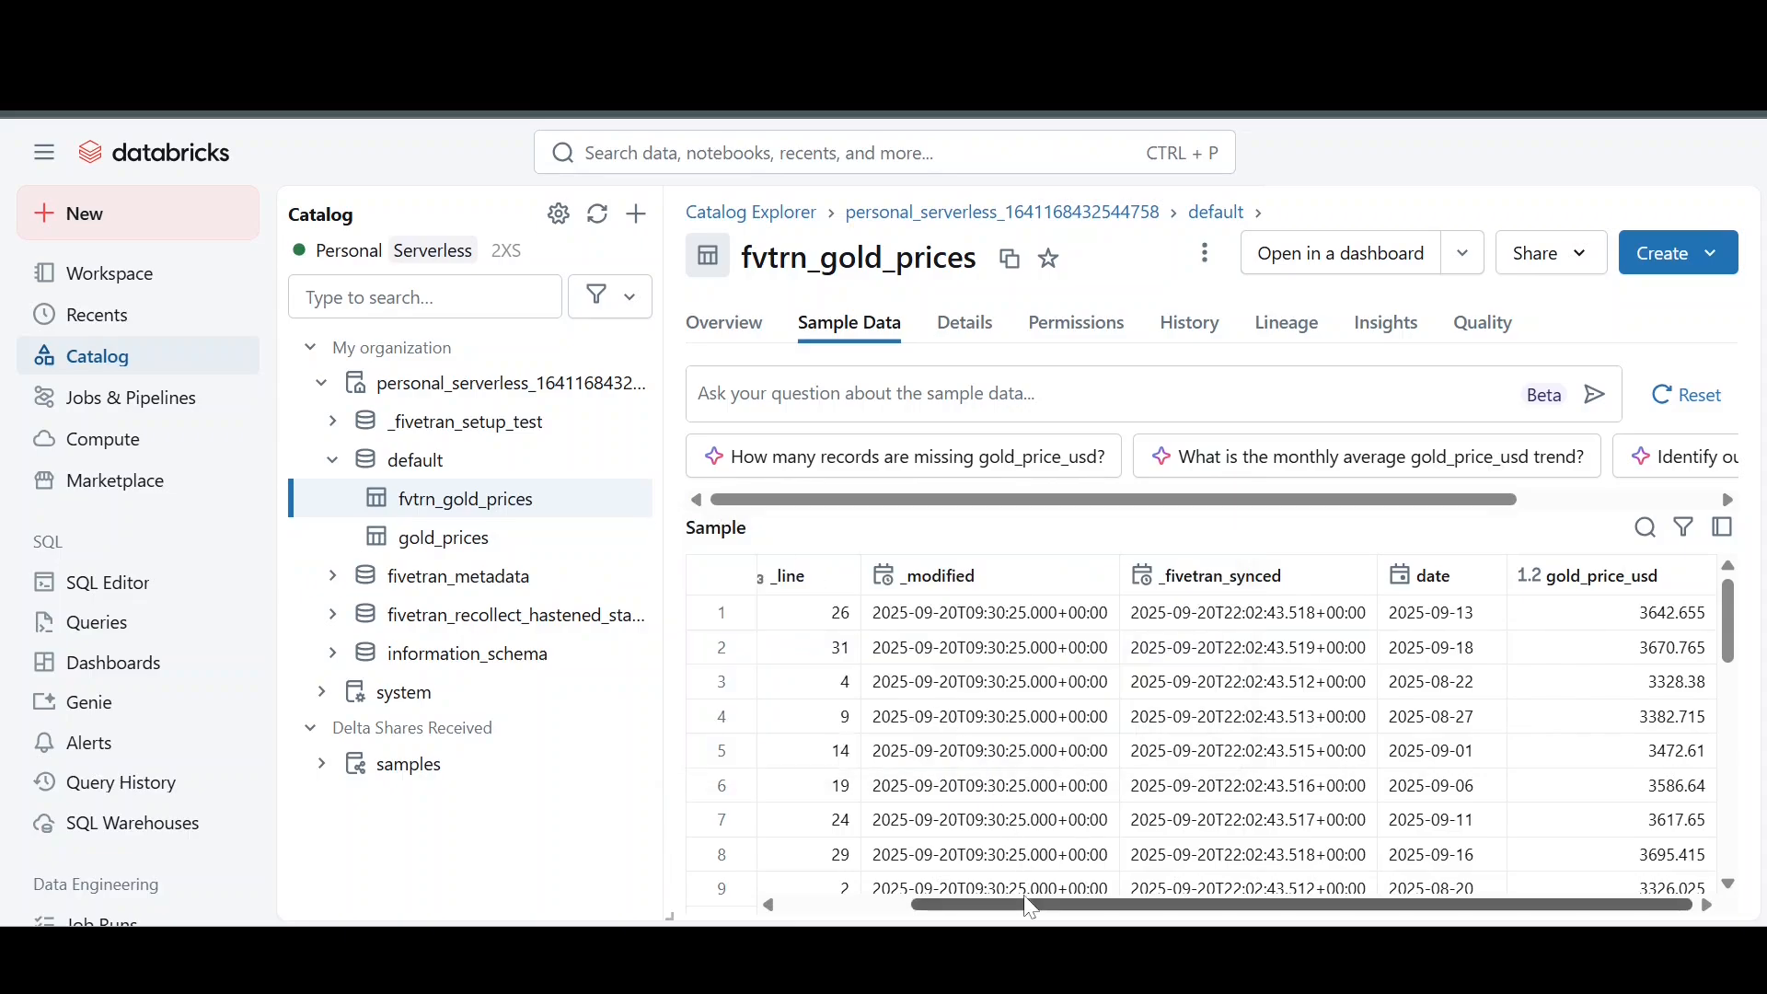
drag(1026, 907, 810, 911)
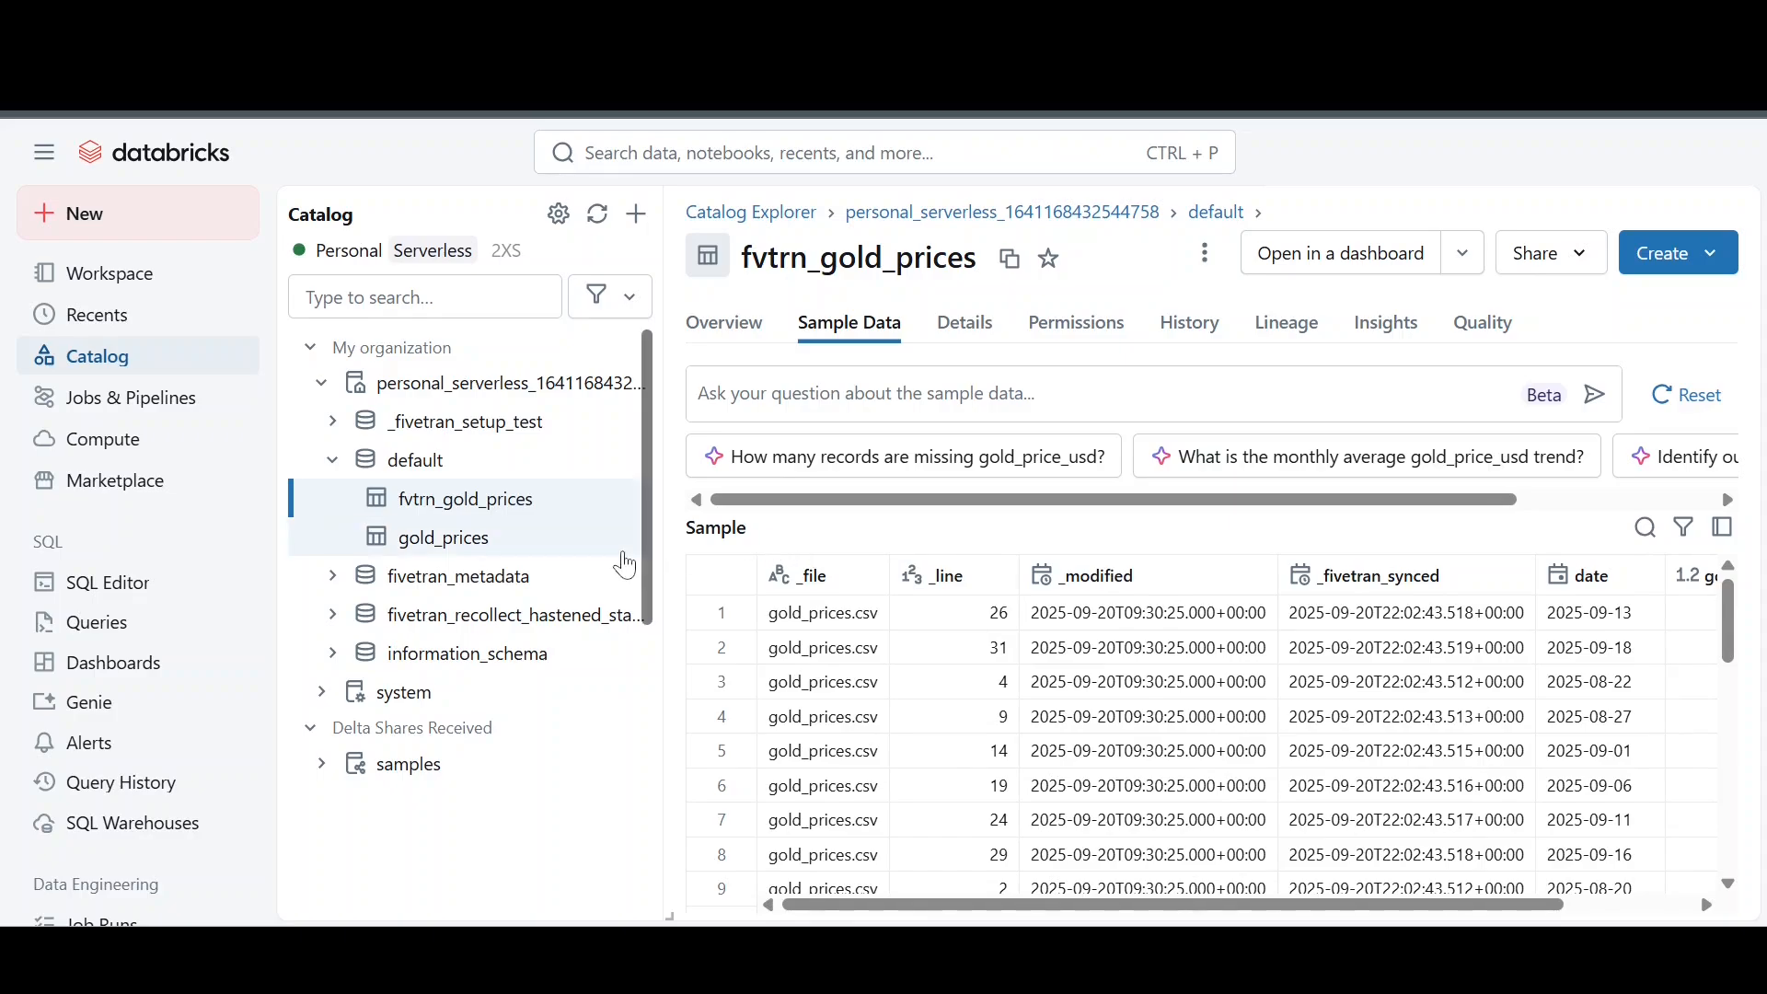
mouse_move(594, 552)
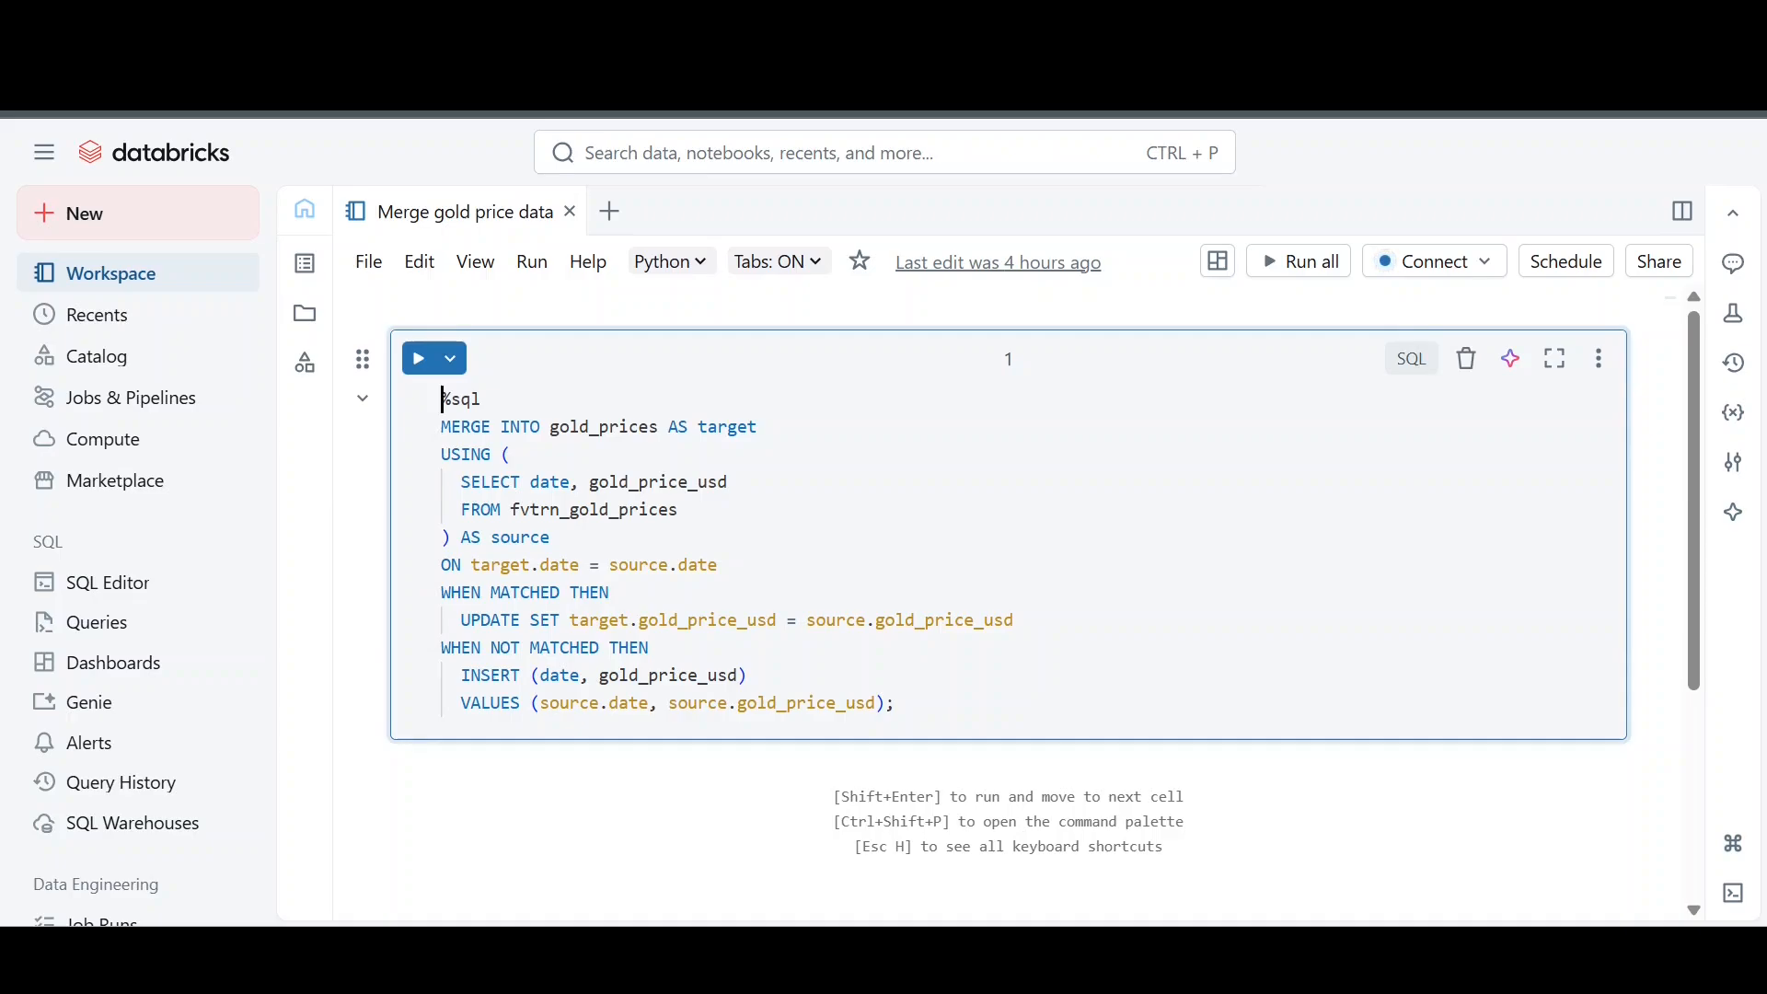
Step: Open the "Merge gold price data" notebook and examine the target table and source query in its MERGE statement
drag(758, 427, 697, 427)
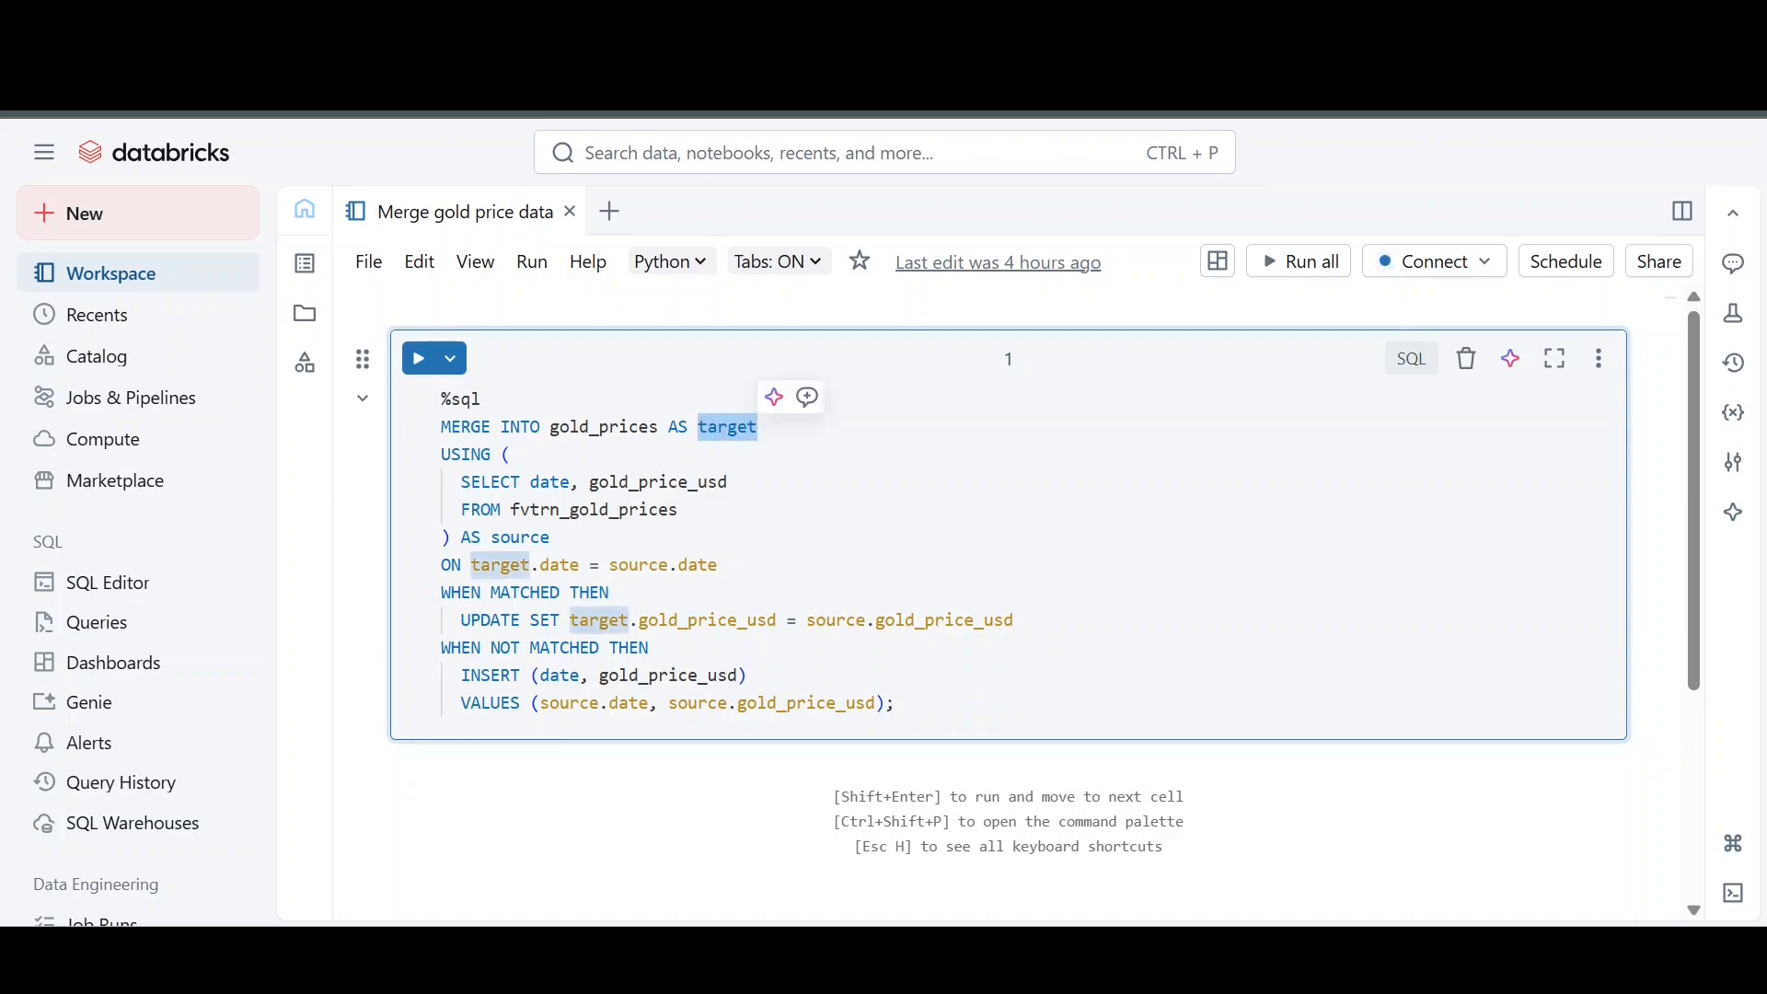
click(510, 454)
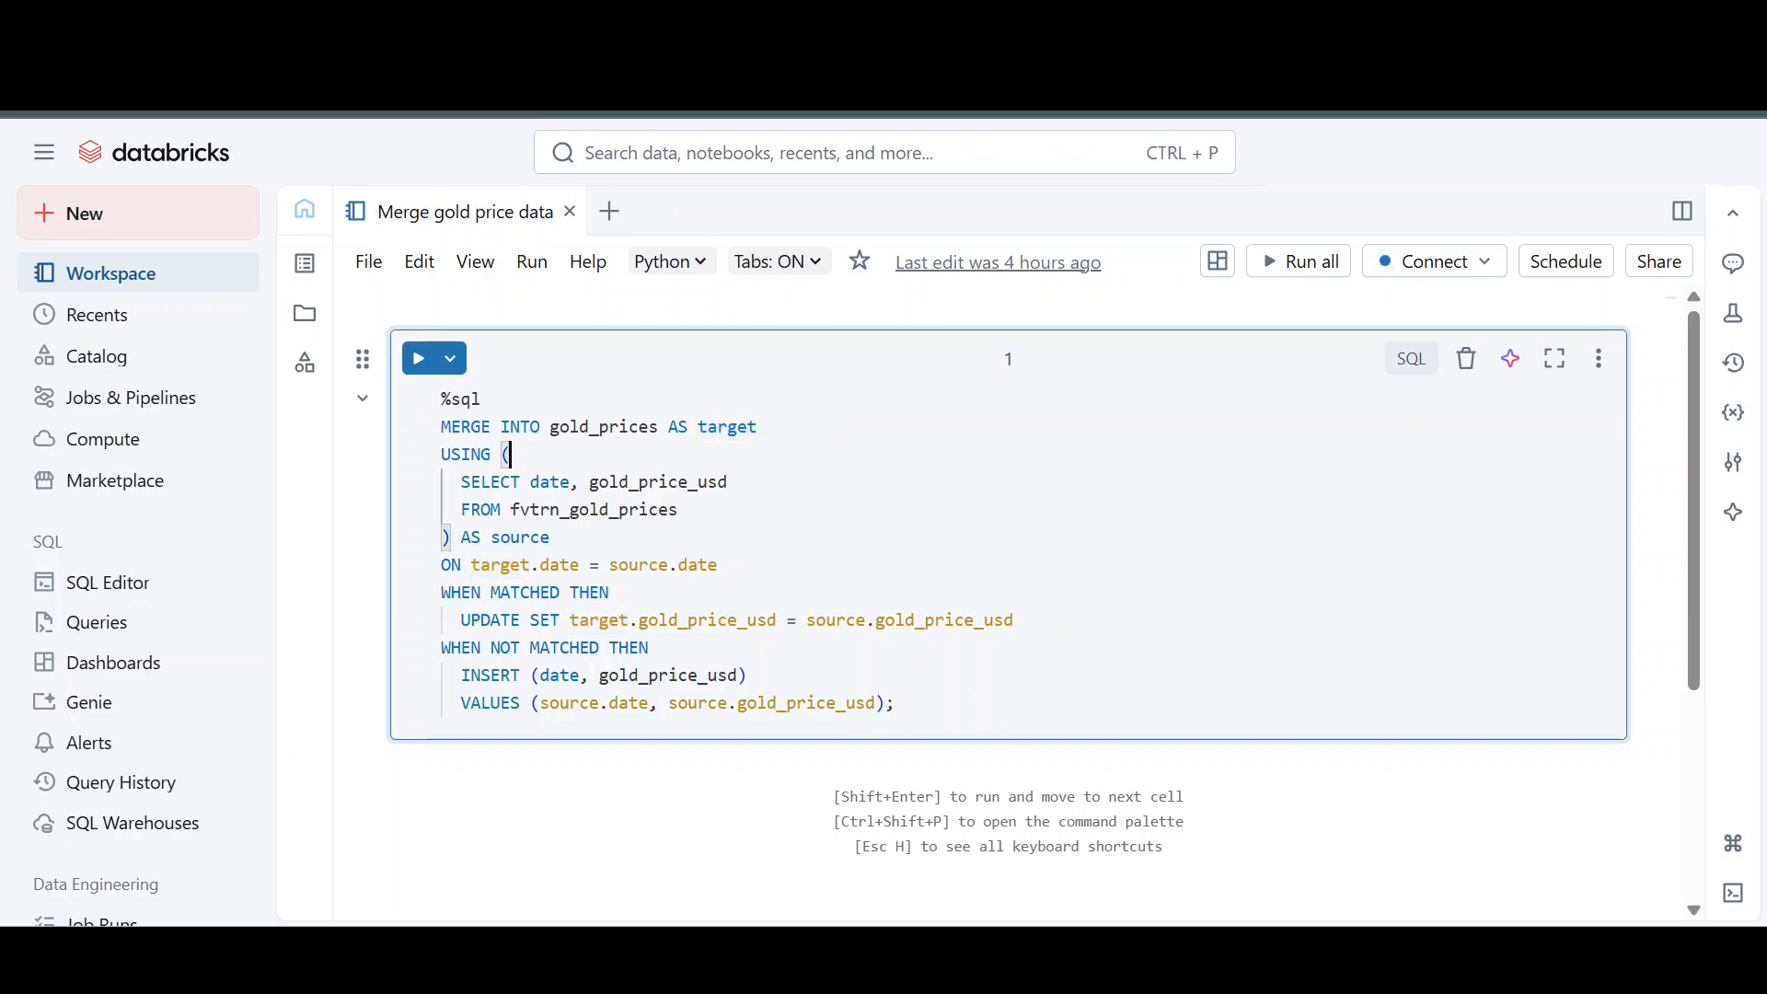
drag(460, 481, 727, 481)
click(678, 509)
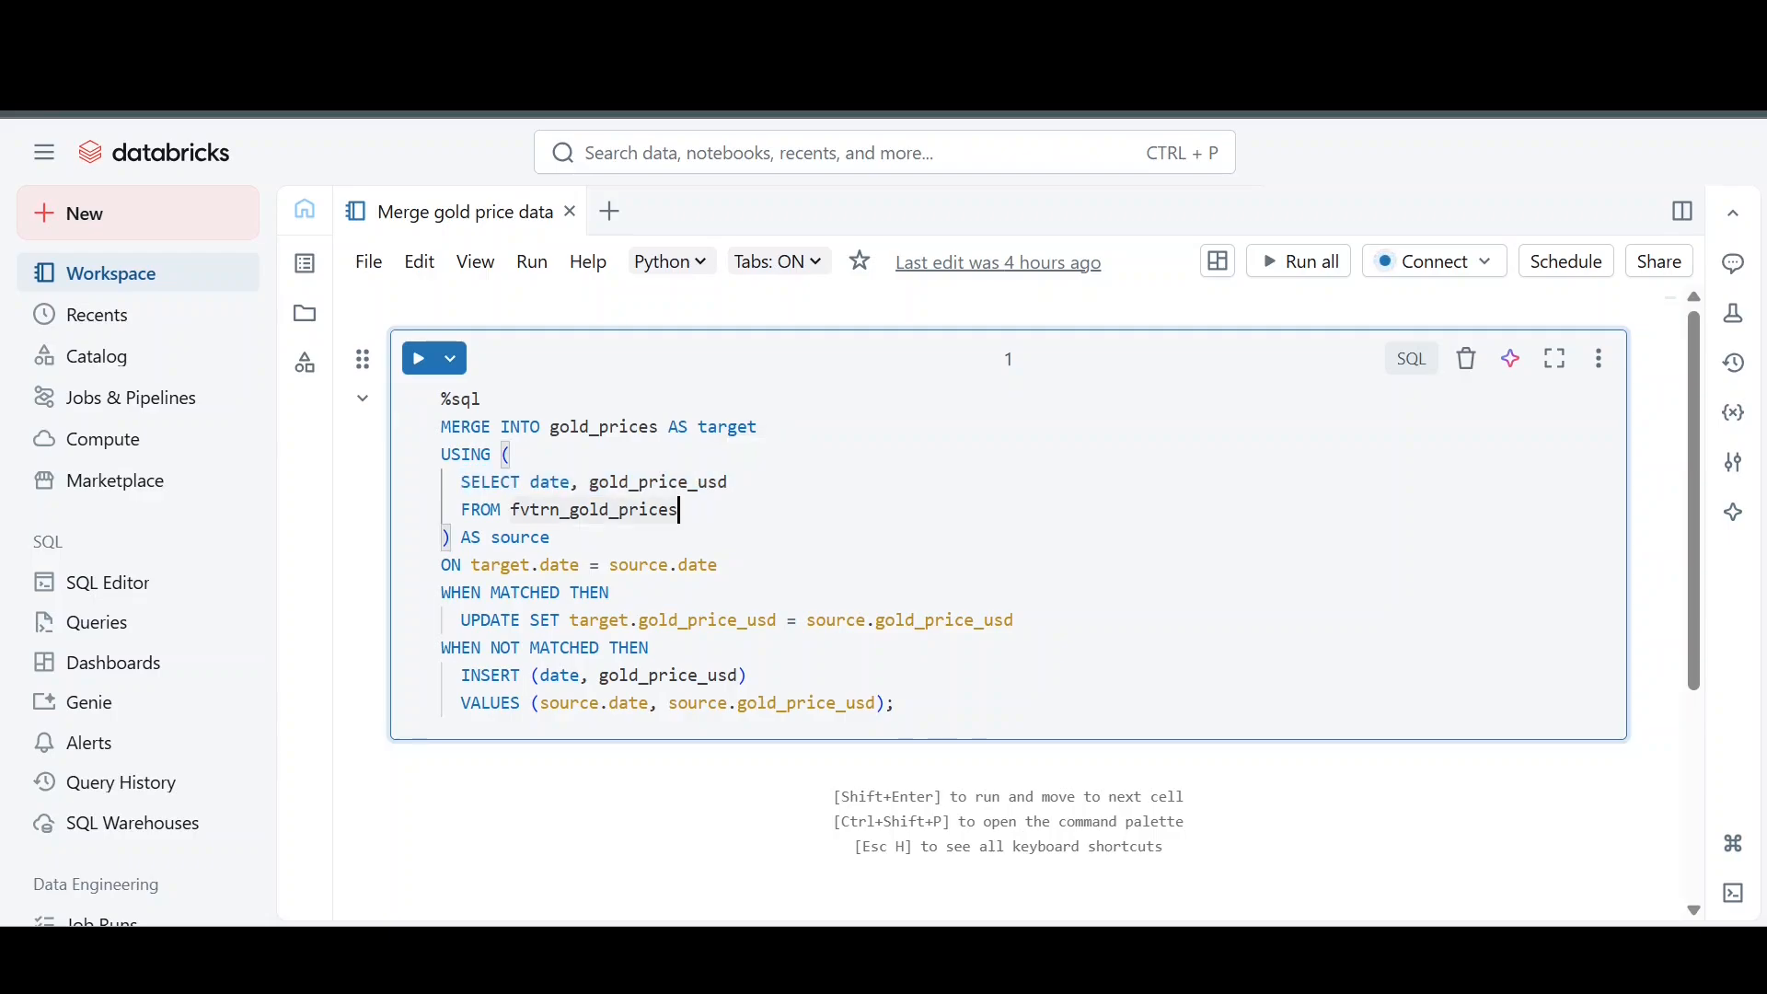
drag(552, 537, 489, 537)
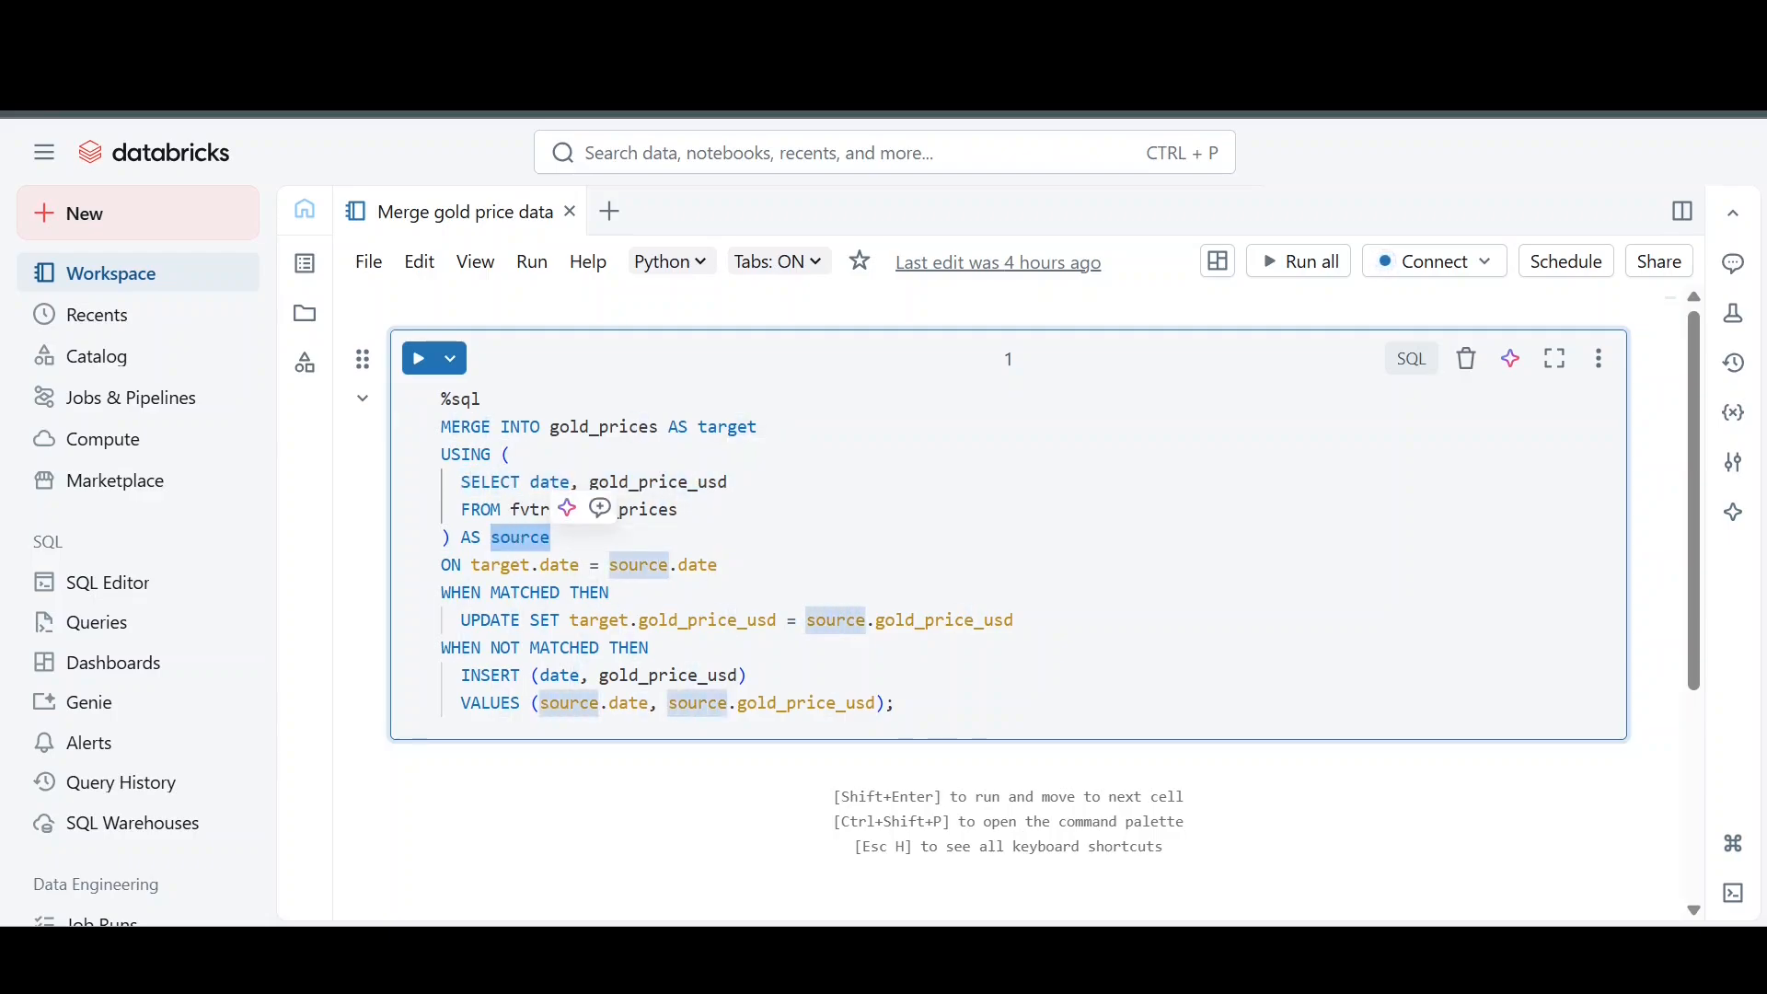
click(550, 536)
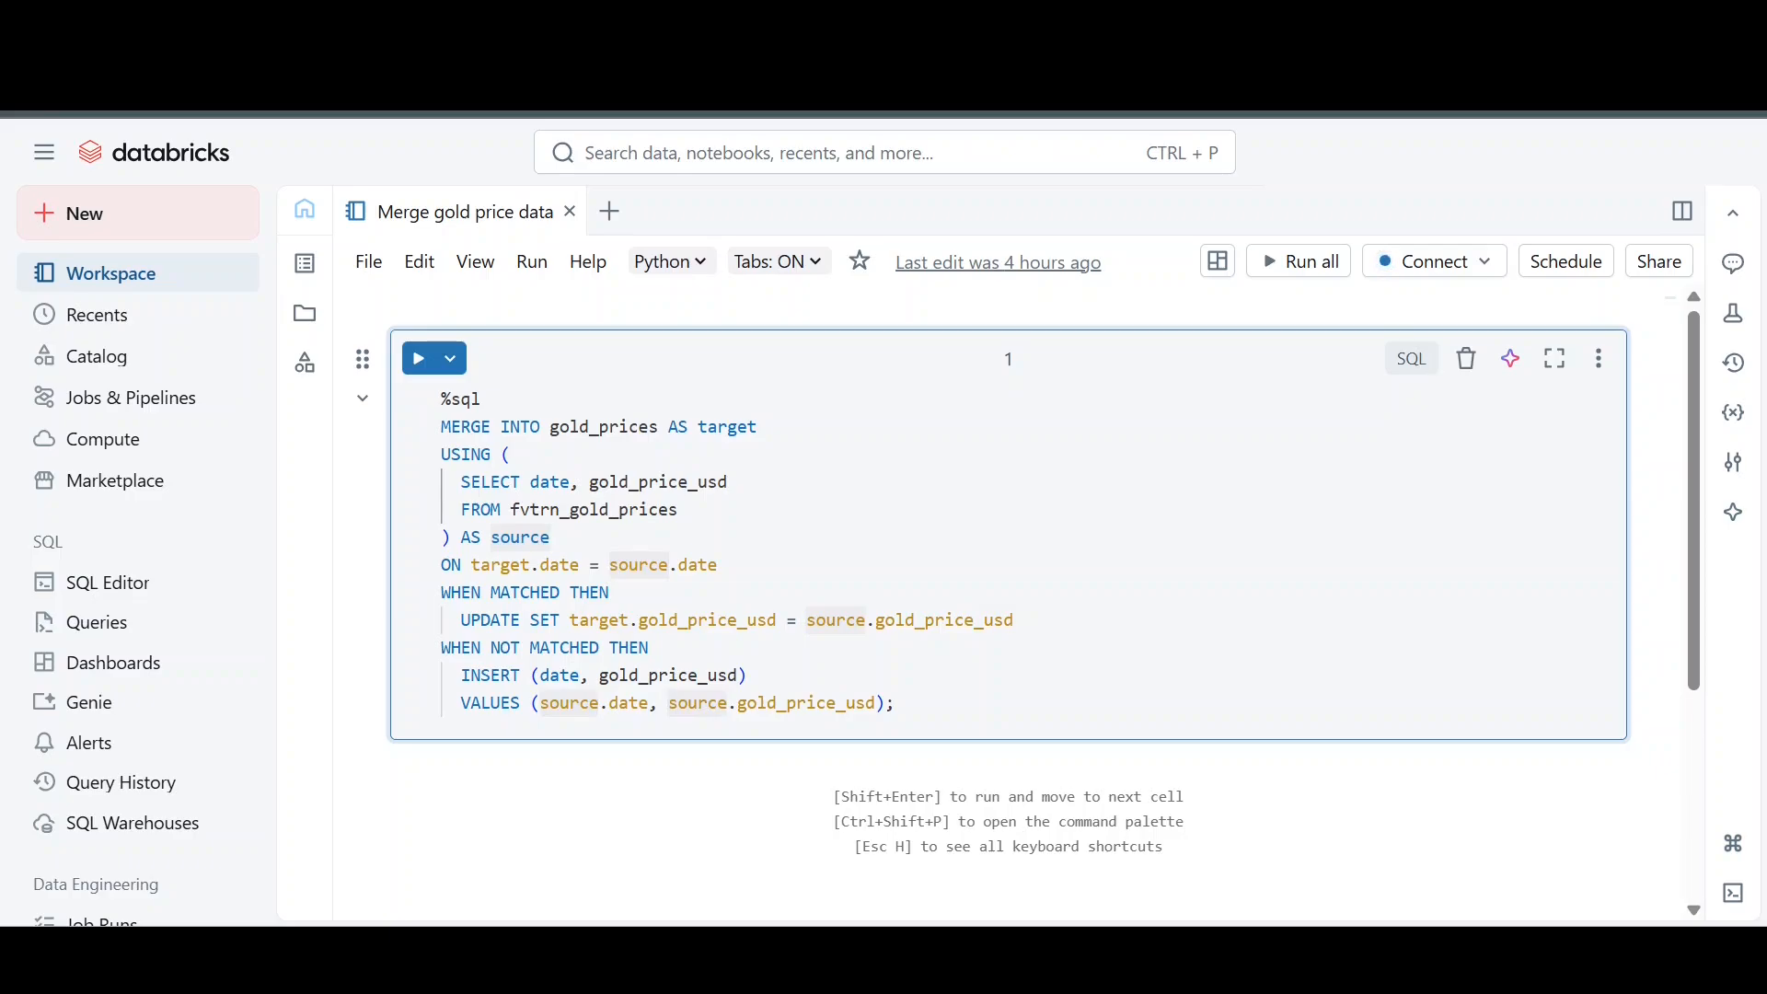
Step: Examine the date matching condition and the UPDATE SET clause for matched rows in the MERGE statement
drag(719, 564, 470, 564)
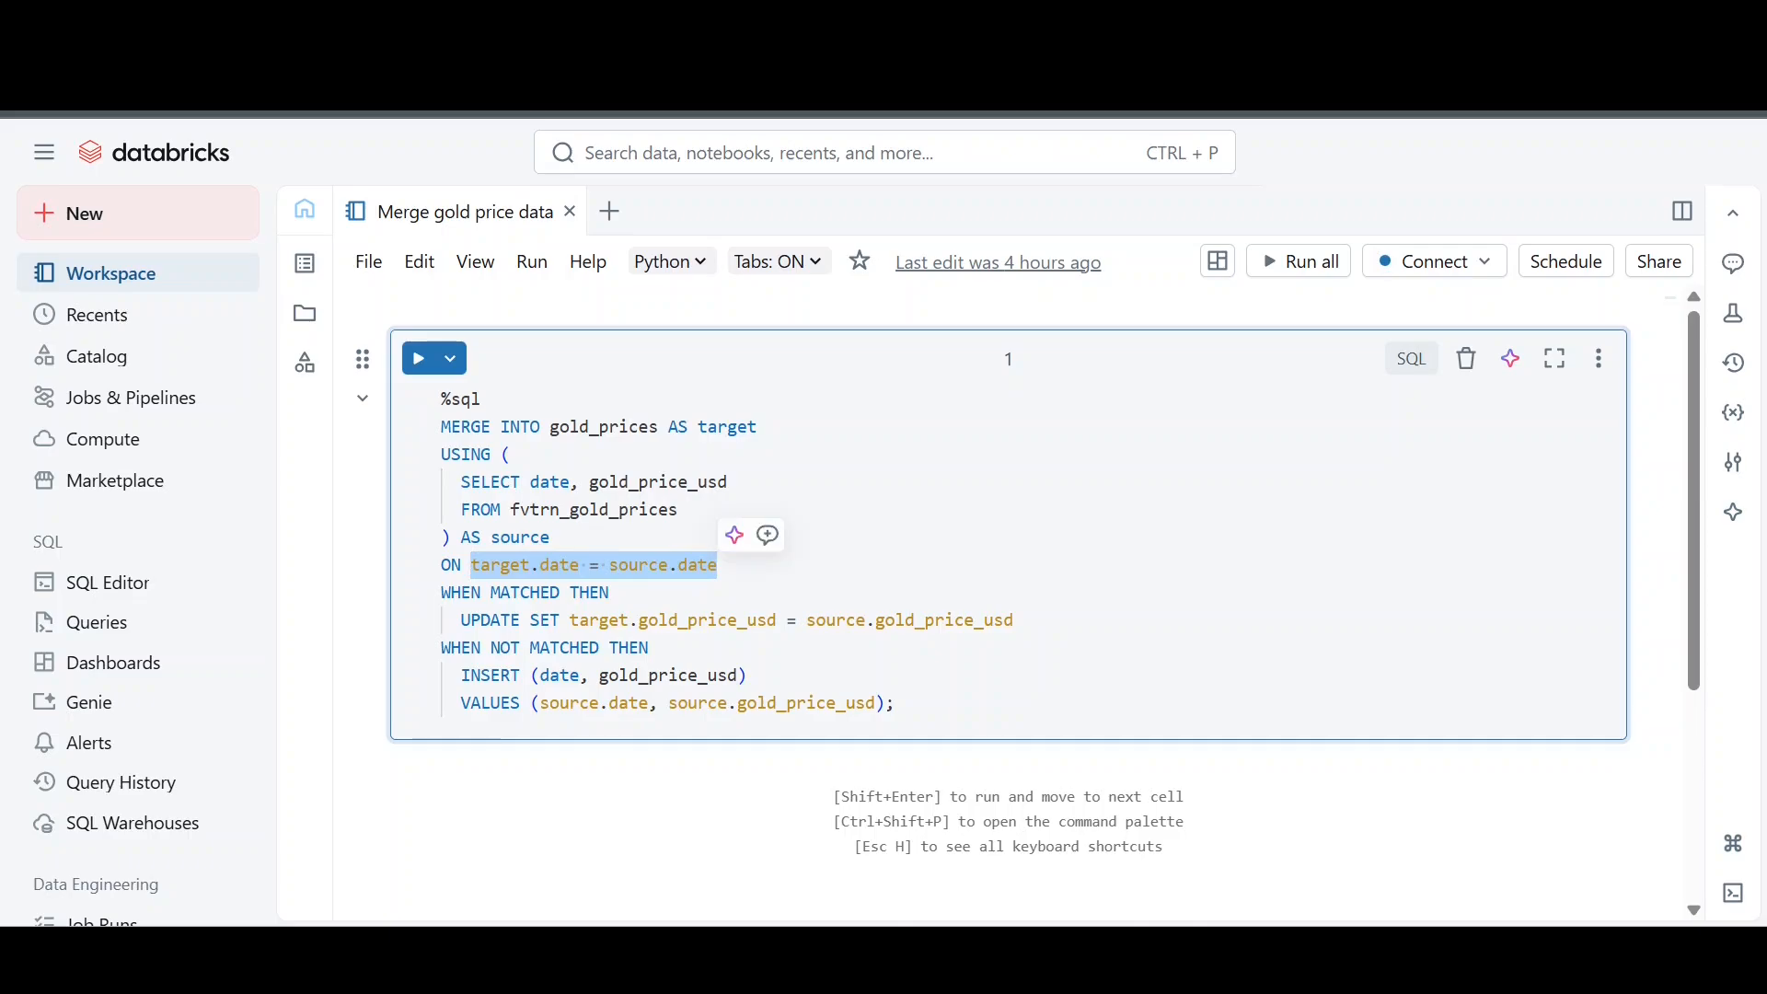
click(719, 564)
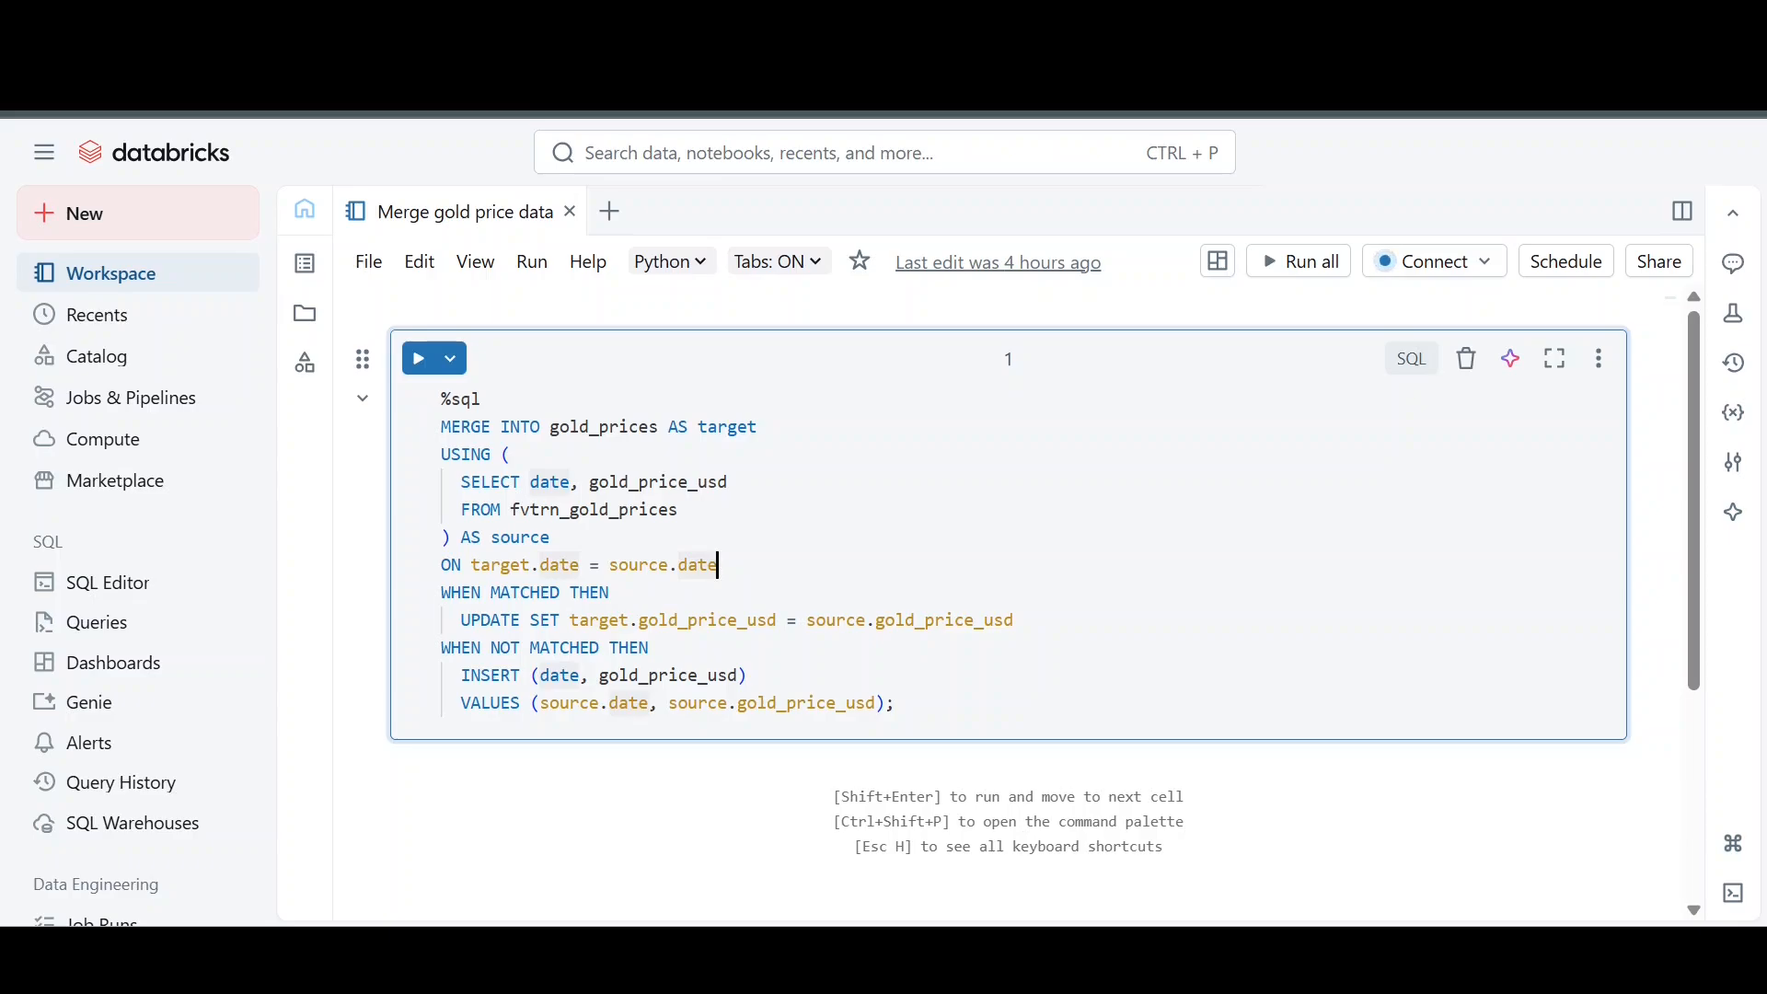
drag(461, 619, 1013, 620)
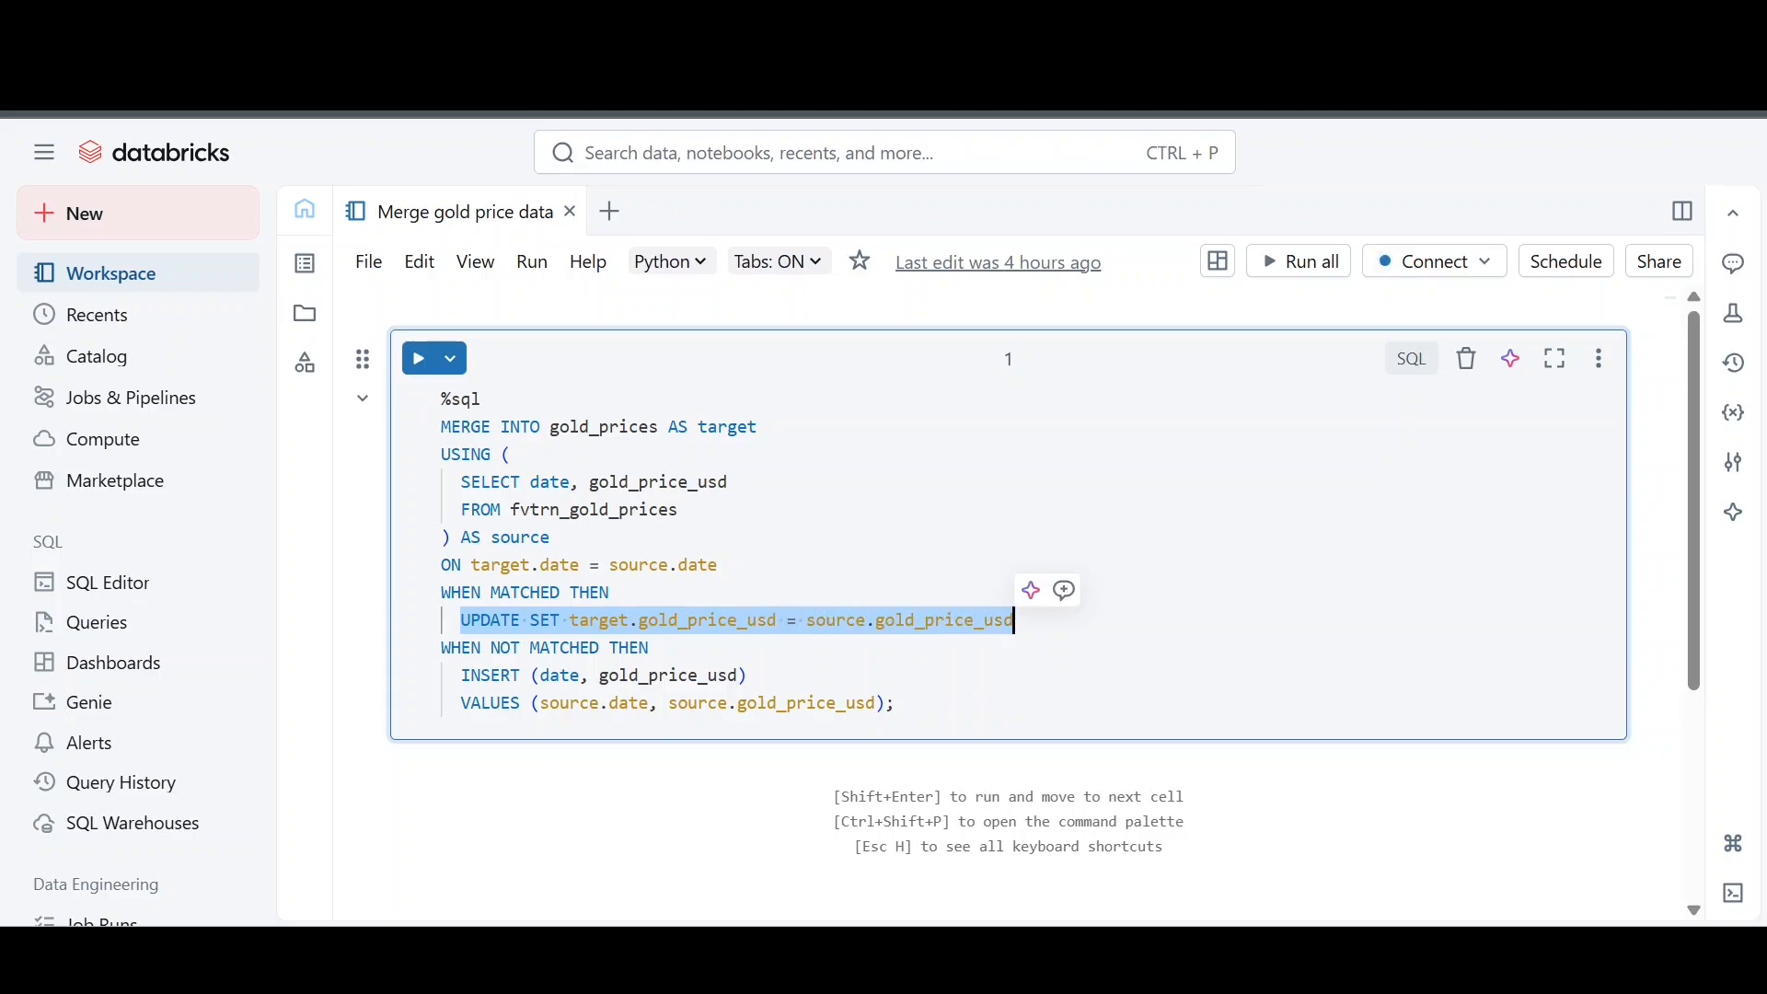
click(1013, 620)
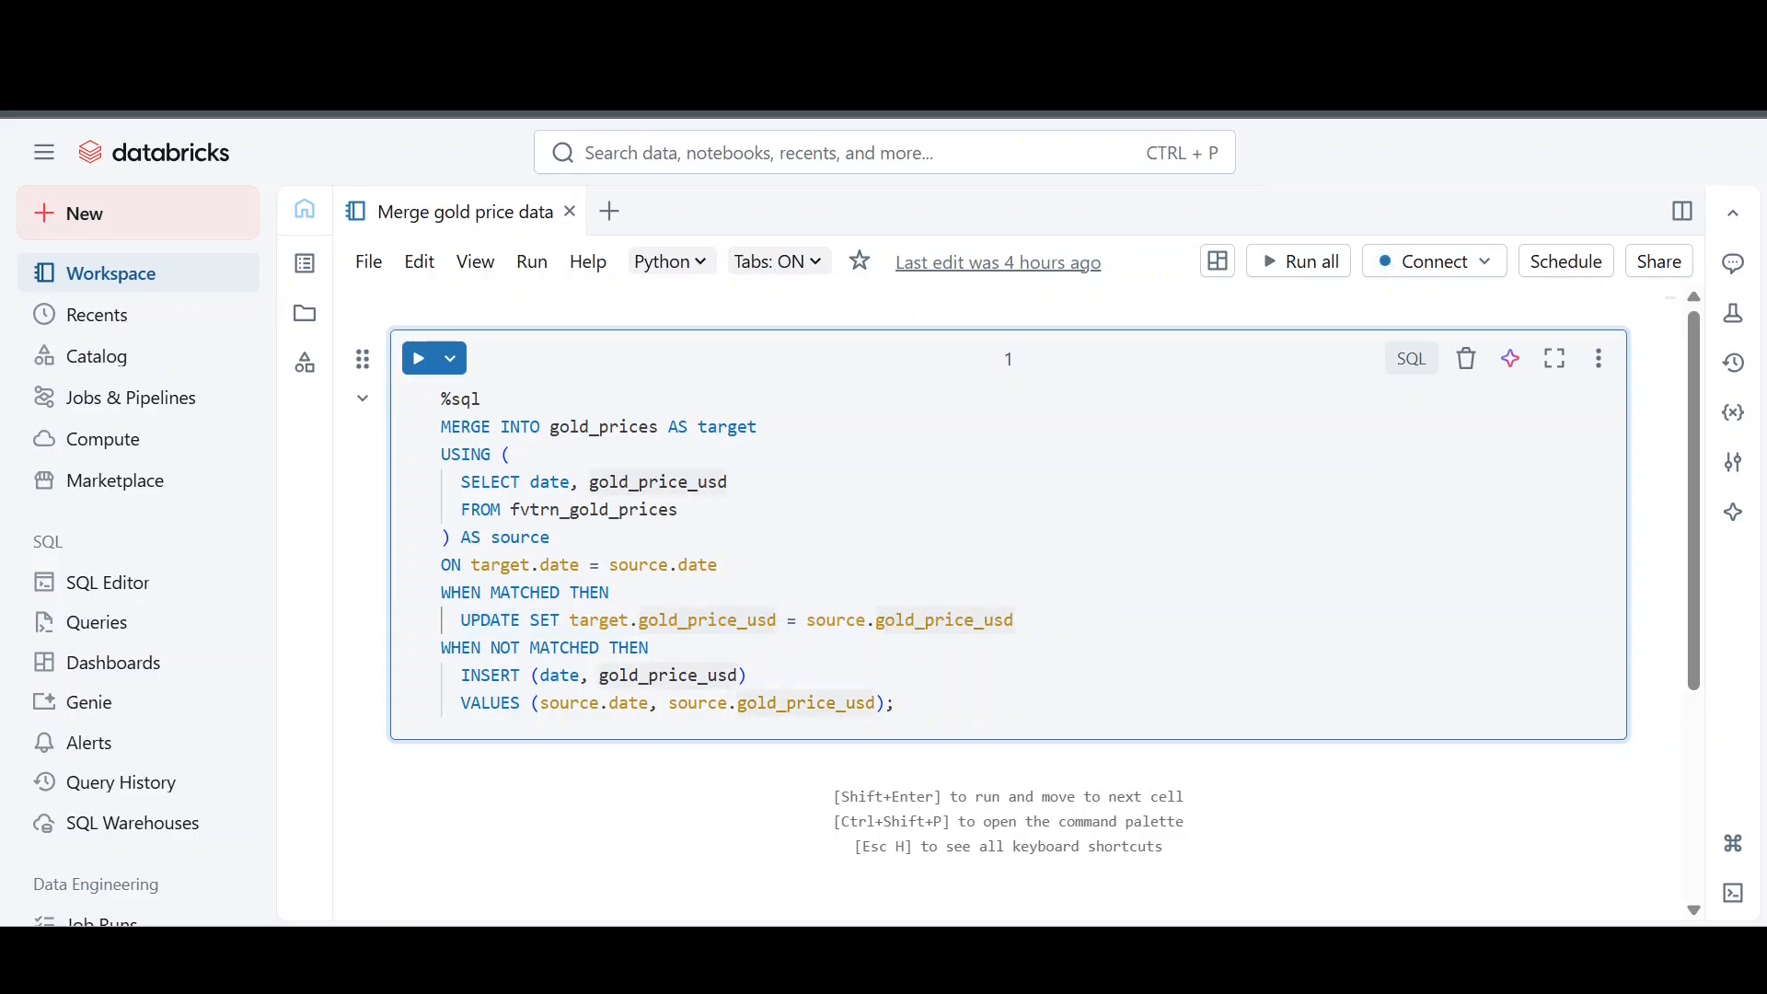
Step: Examine the WHEN NOT MATCHED clause and the date and gold_price_usd columns it inserts in the MERGE statement
click(650, 648)
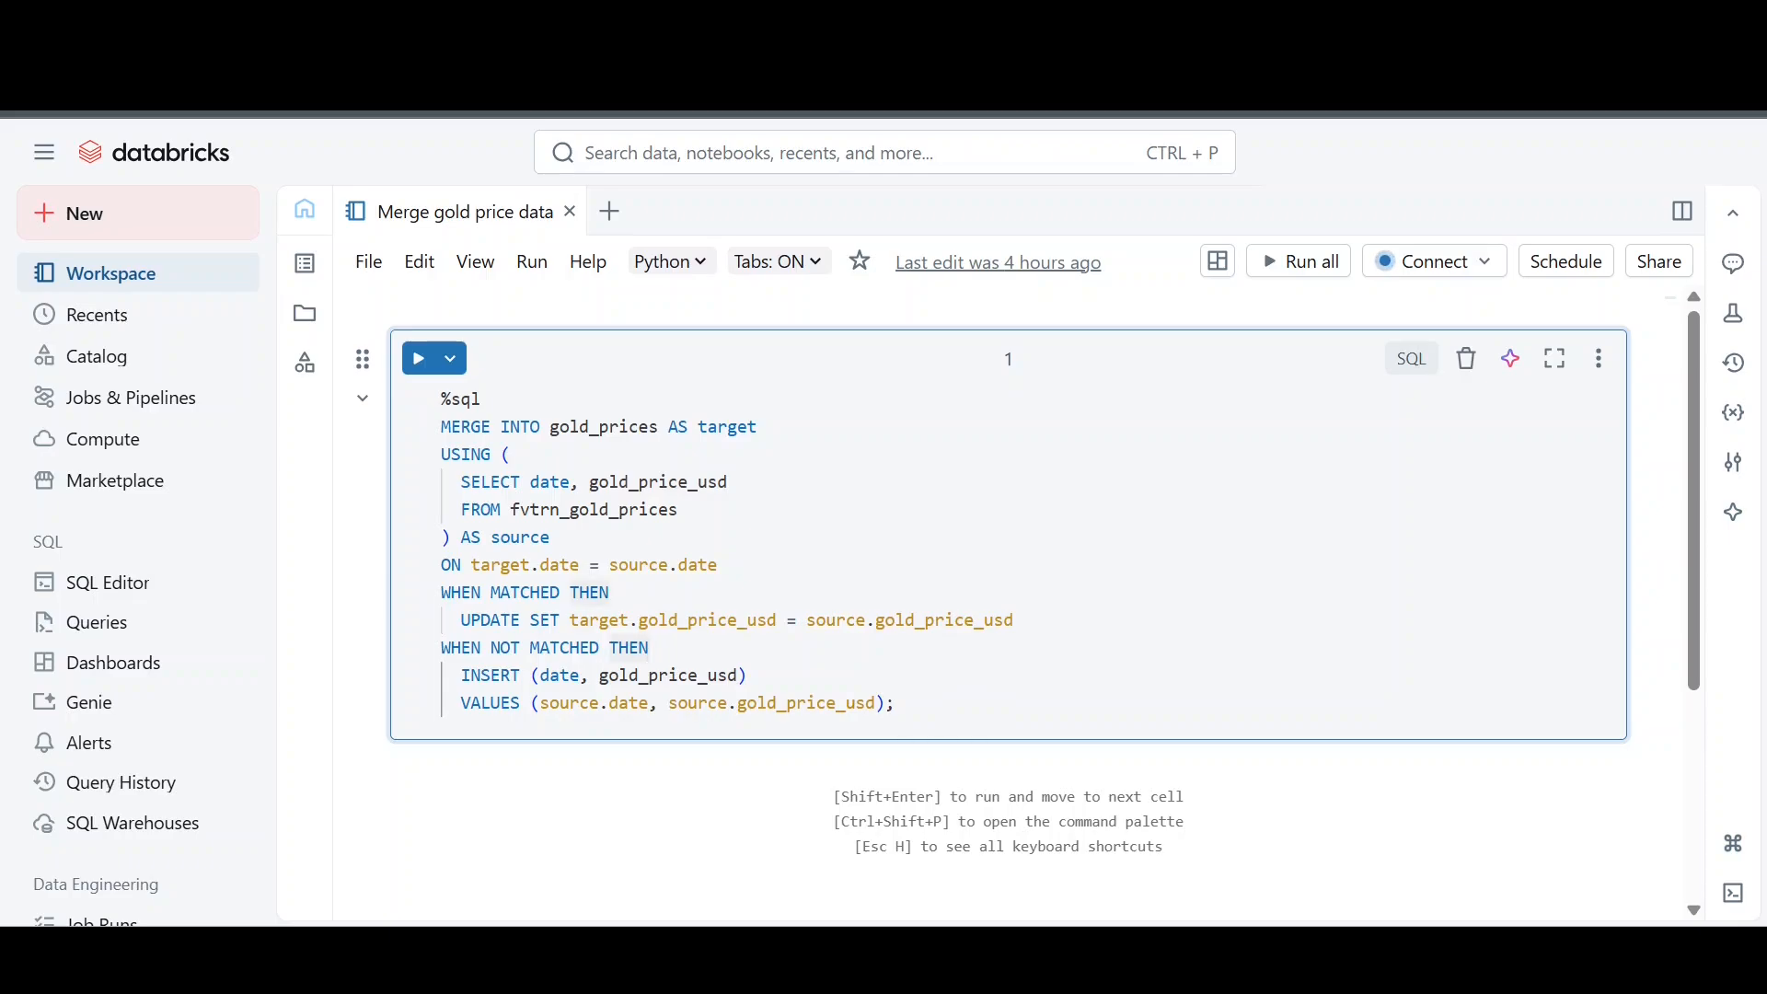
drag(539, 677, 739, 677)
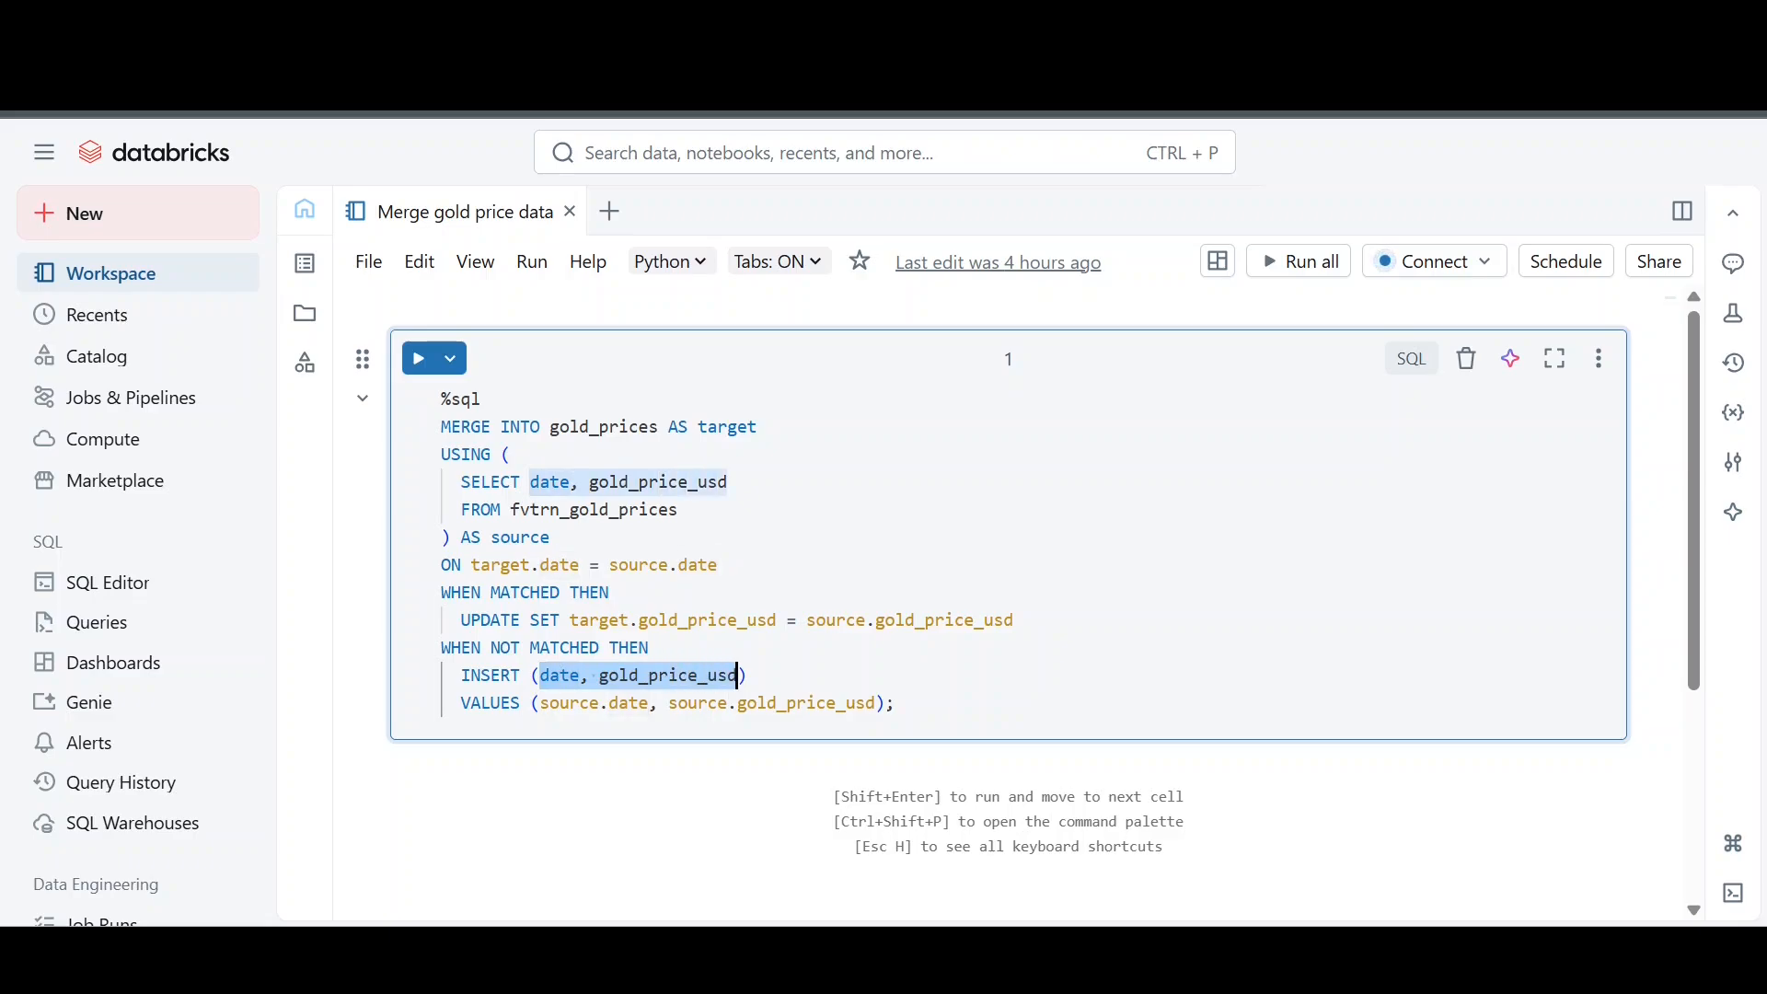
click(747, 676)
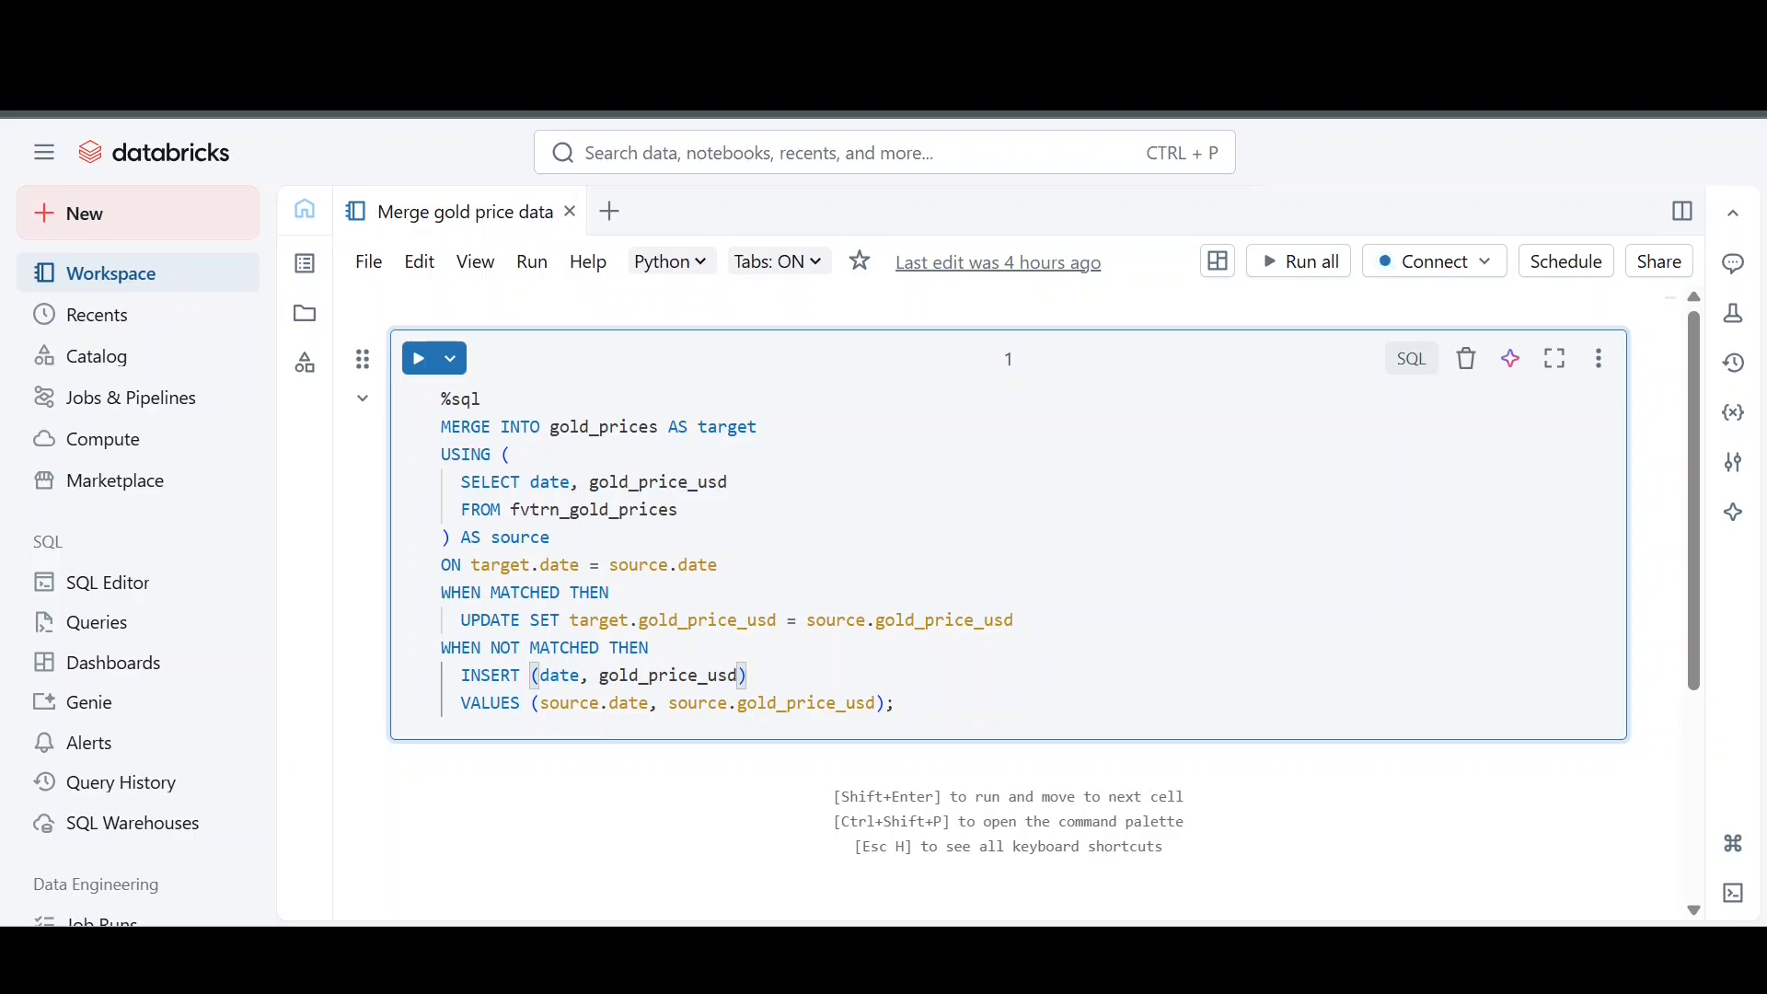
Step: Connect the notebook to the Personal SQL warehouse and run the MERGE cell
click(1463, 263)
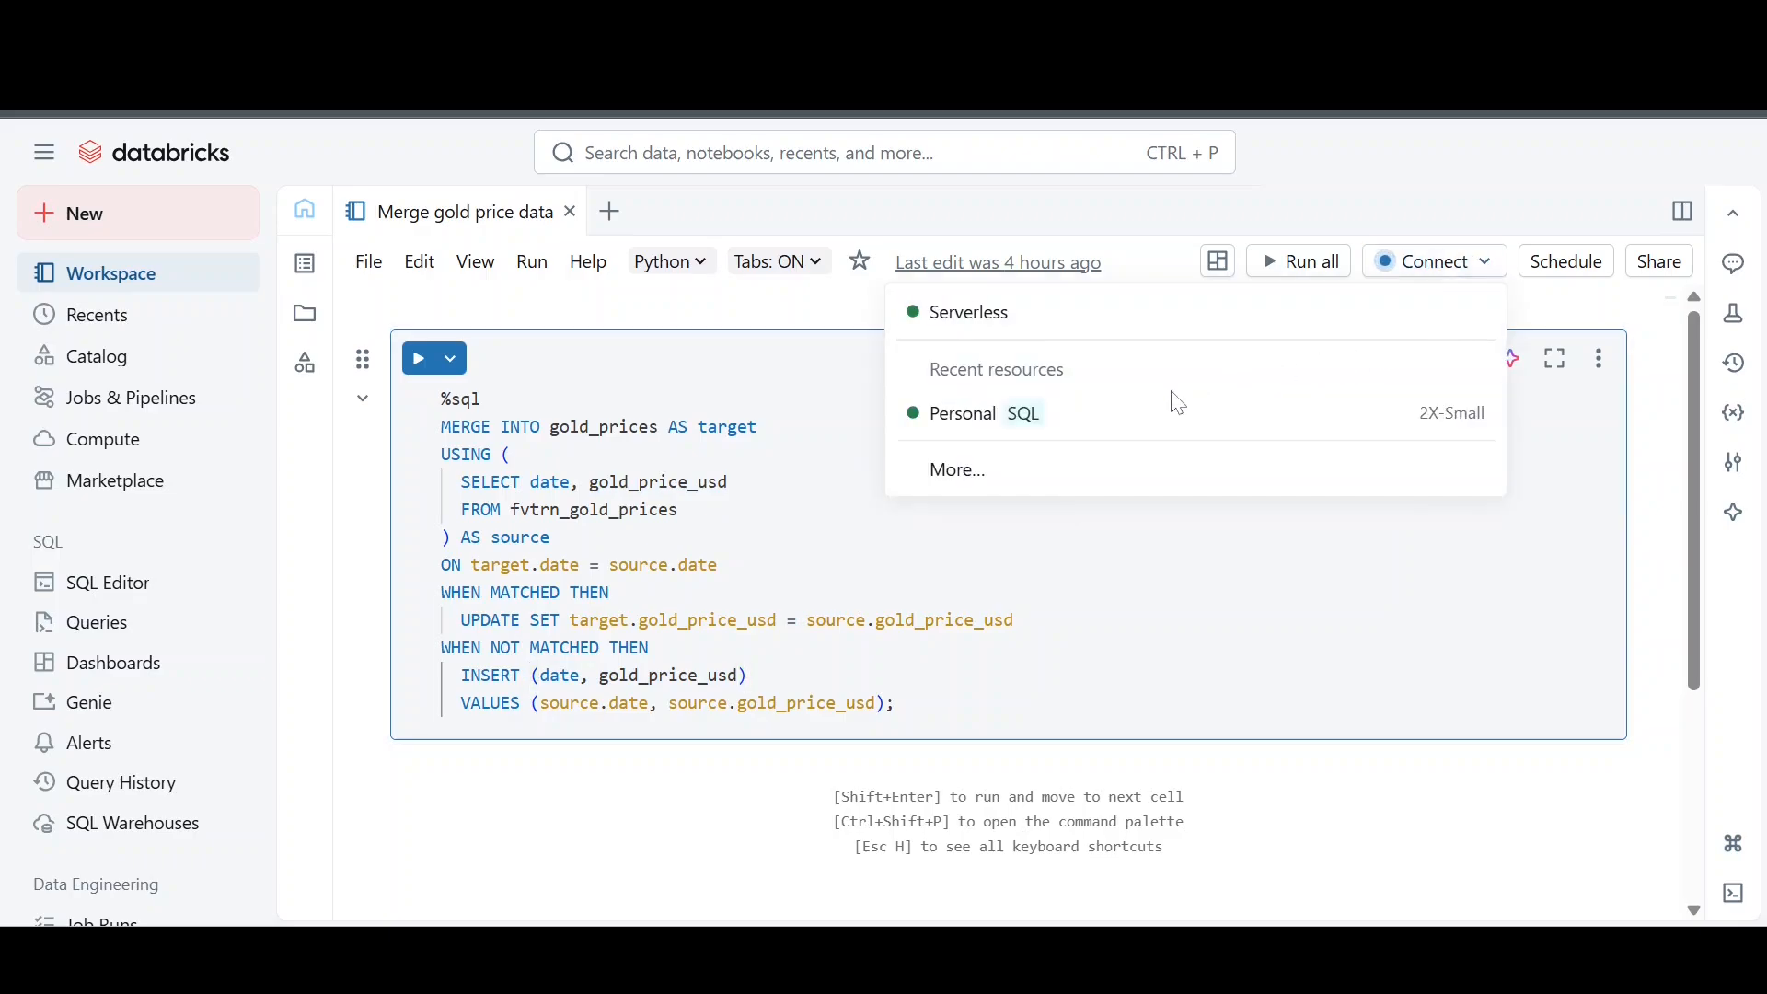
click(1104, 426)
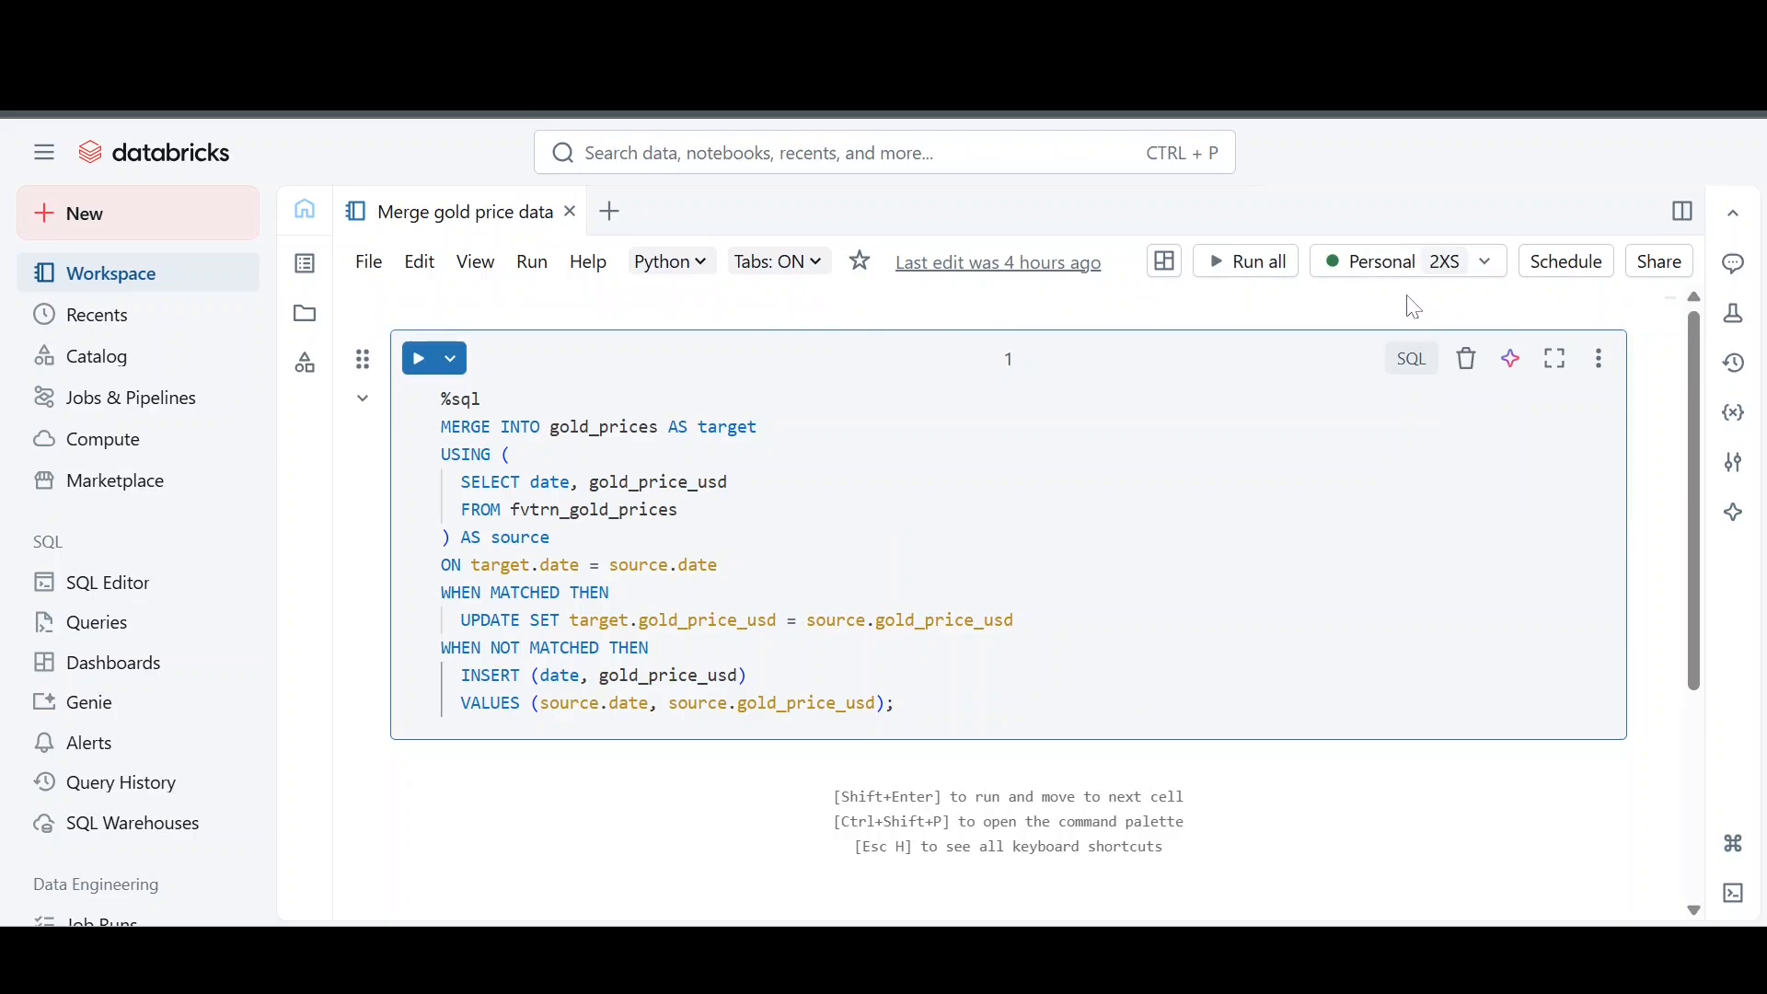
click(422, 360)
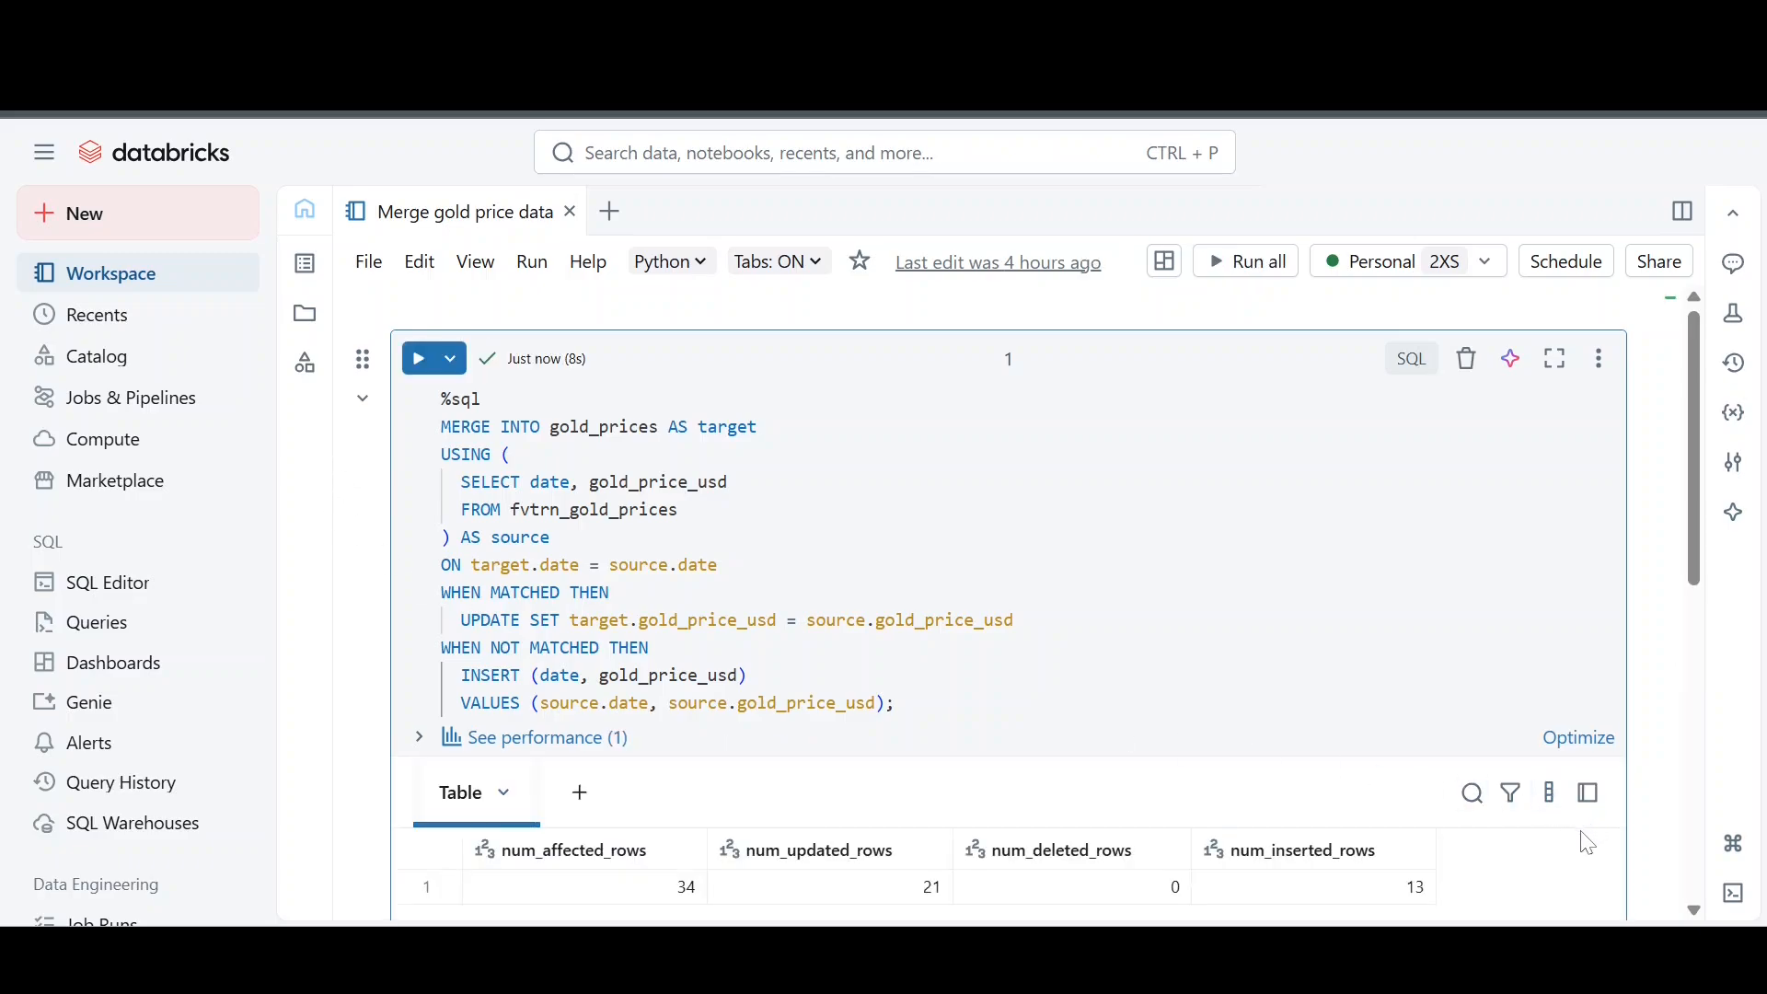
Step: Examine the merge result's affected, updated and inserted row counts against the UPDATE and INSERT clauses of the statement
scroll(1577, 833, down, 3)
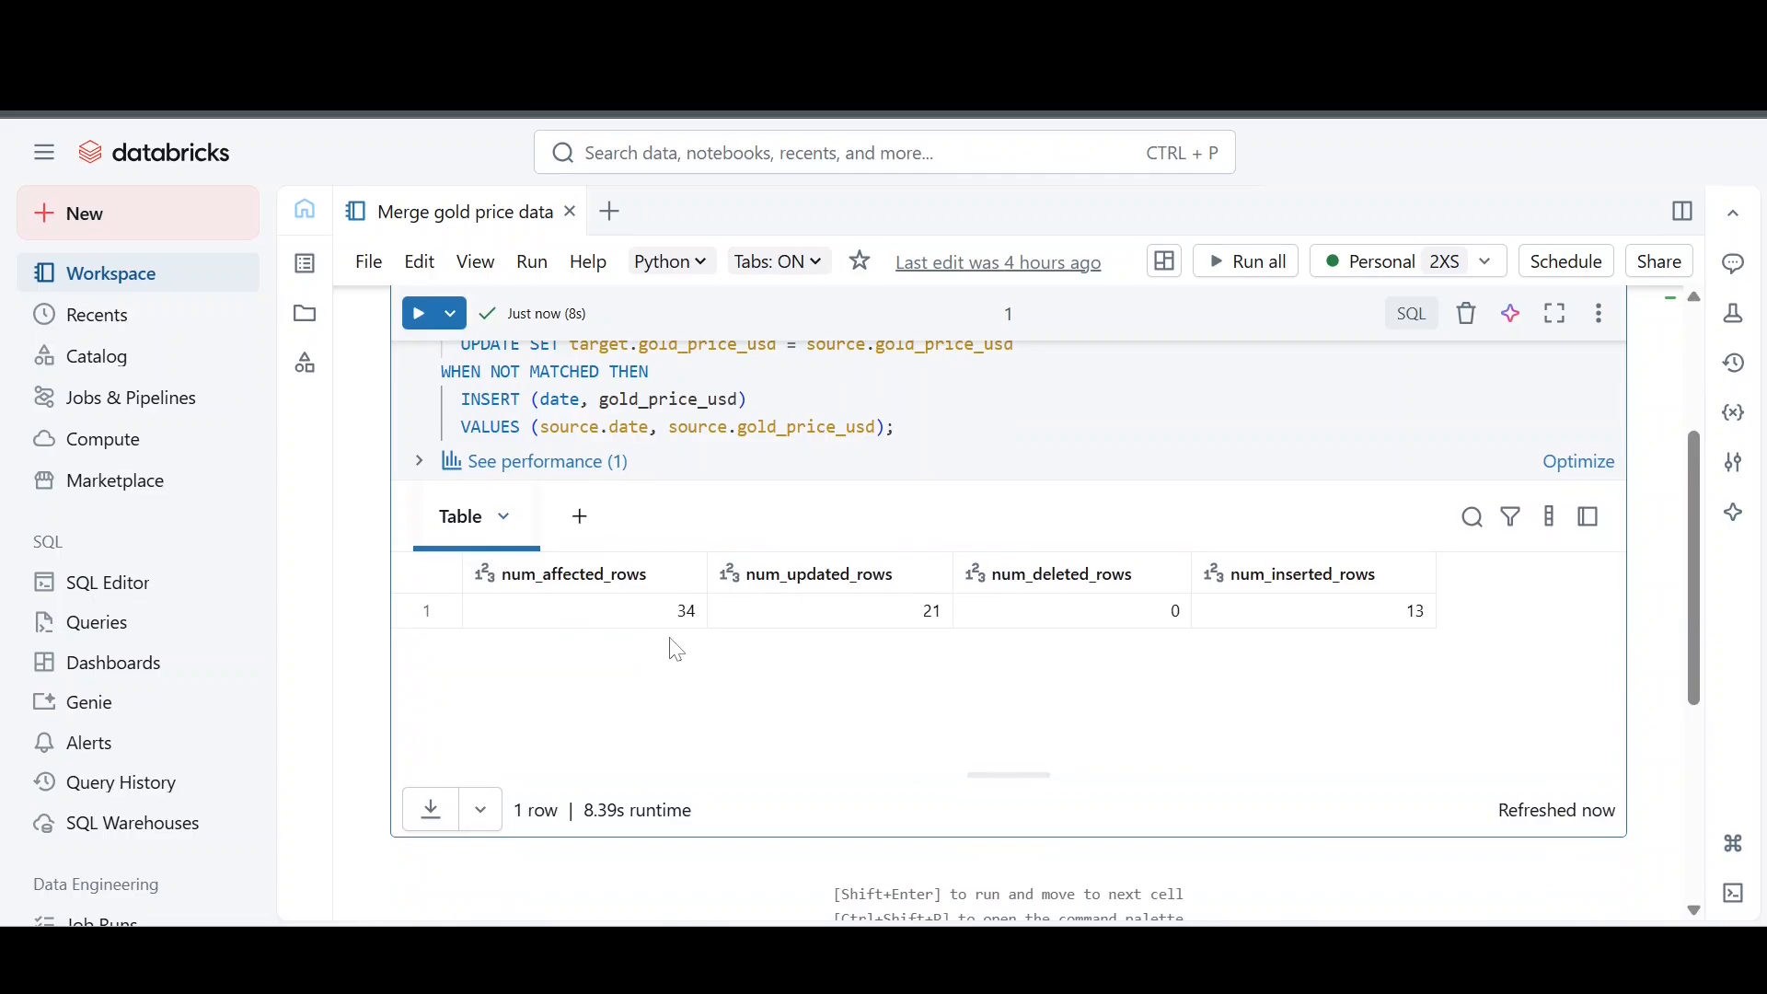
click(843, 616)
click(1373, 618)
click(854, 577)
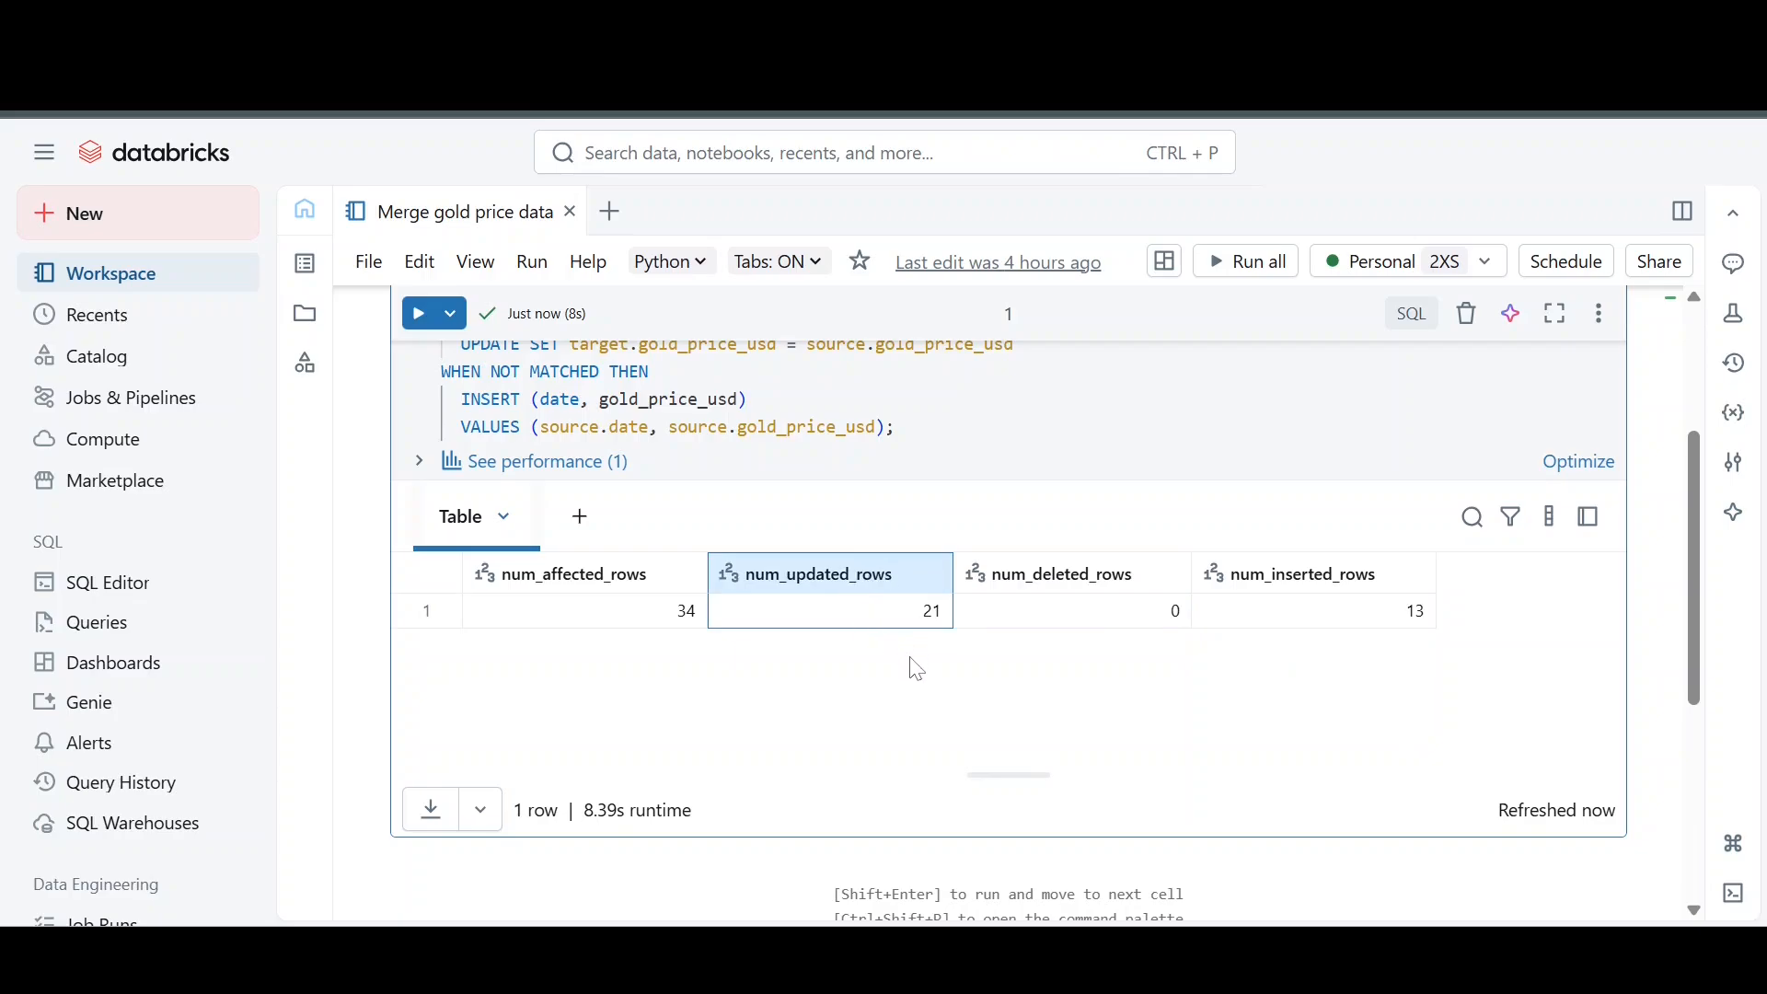
scroll(915, 699, up, 3)
scroll(922, 647, down, 1)
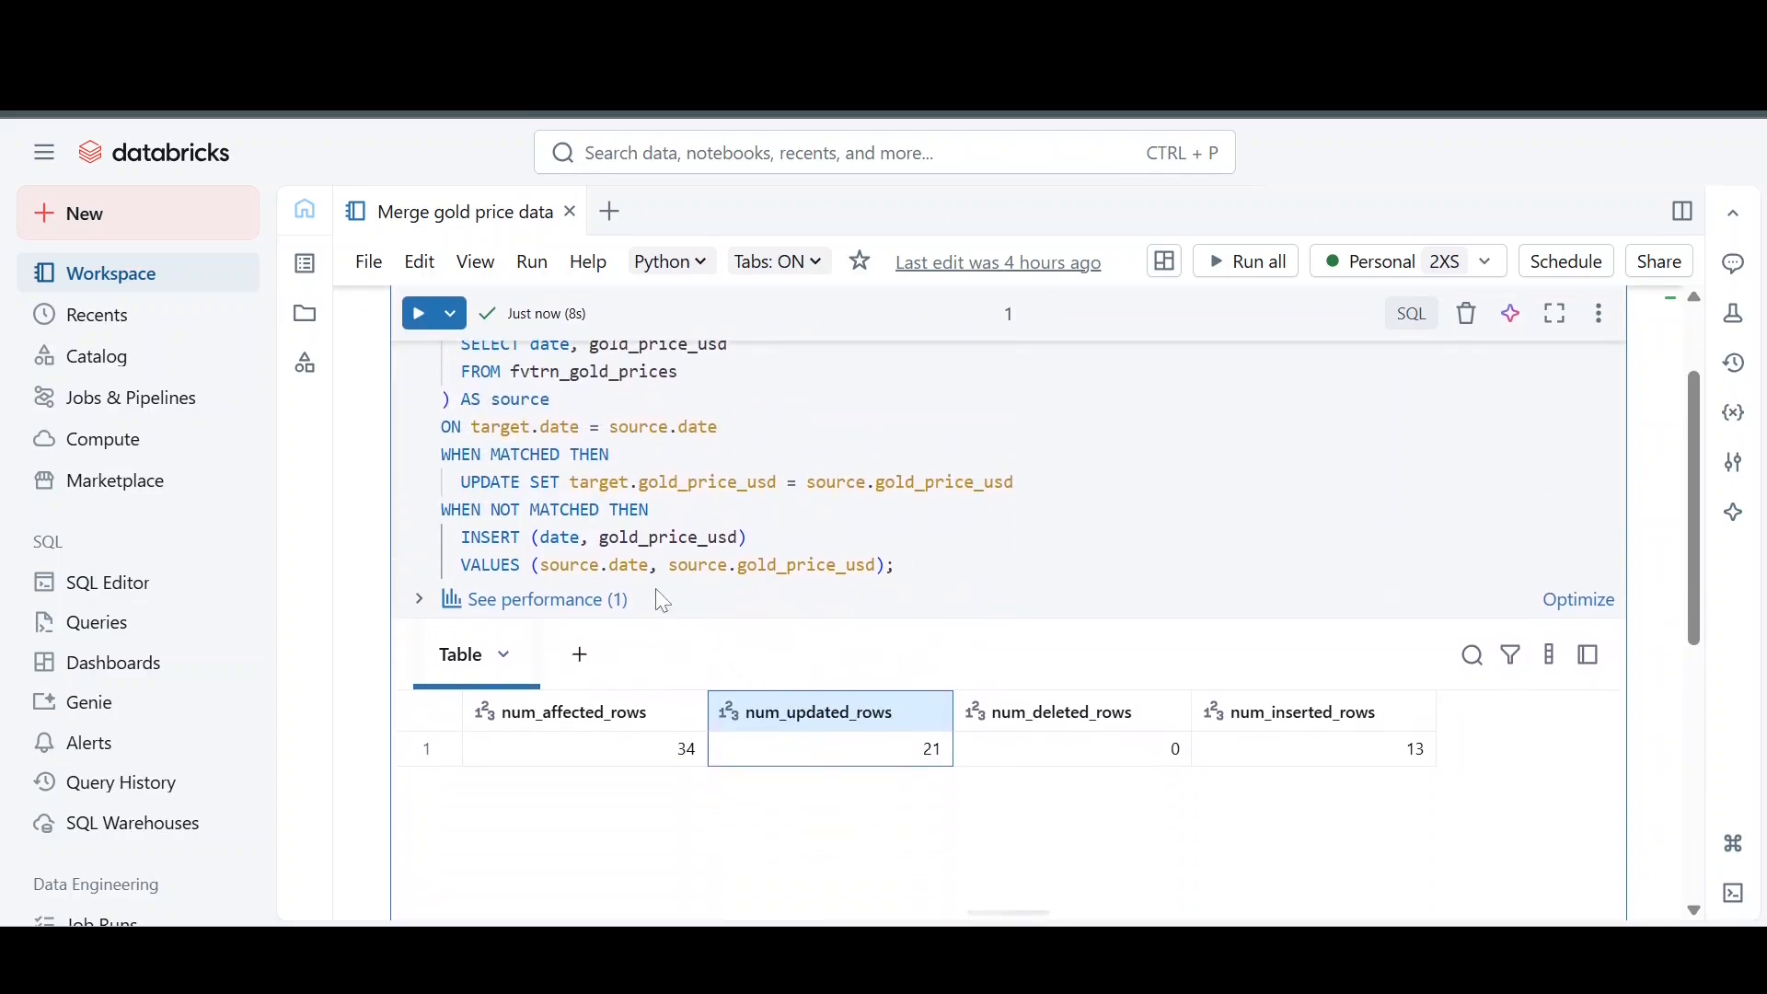
double_click(490, 481)
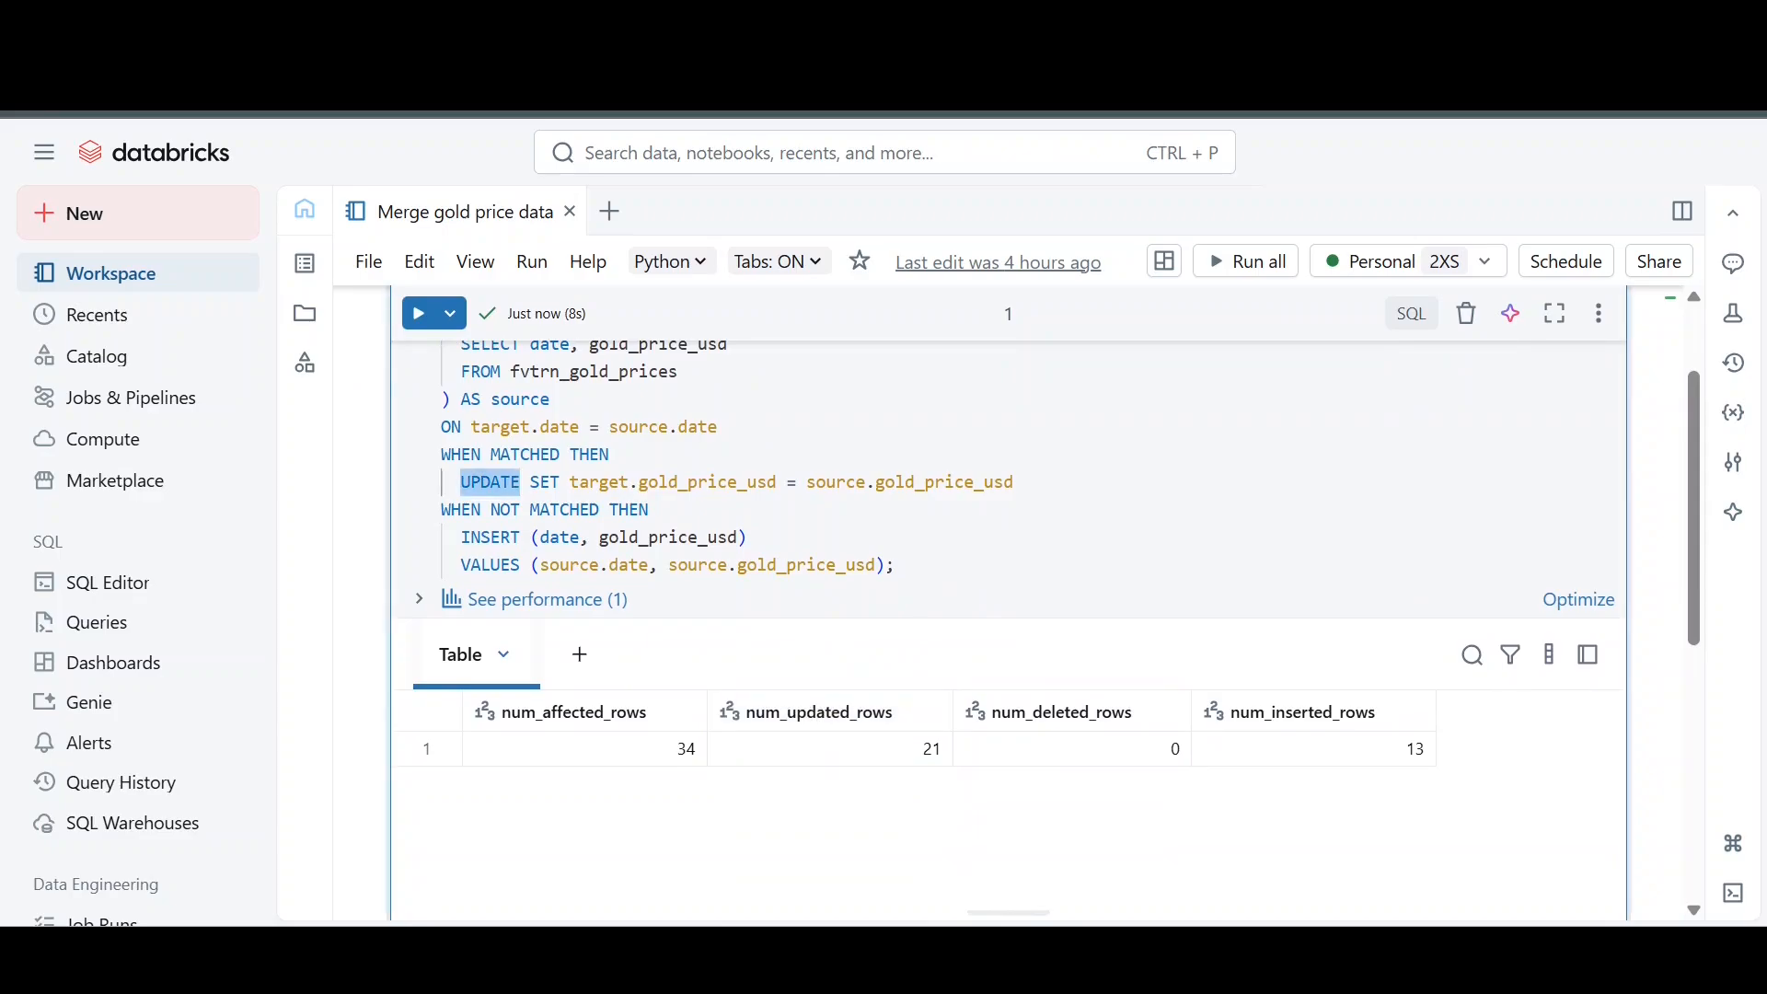
click(1268, 755)
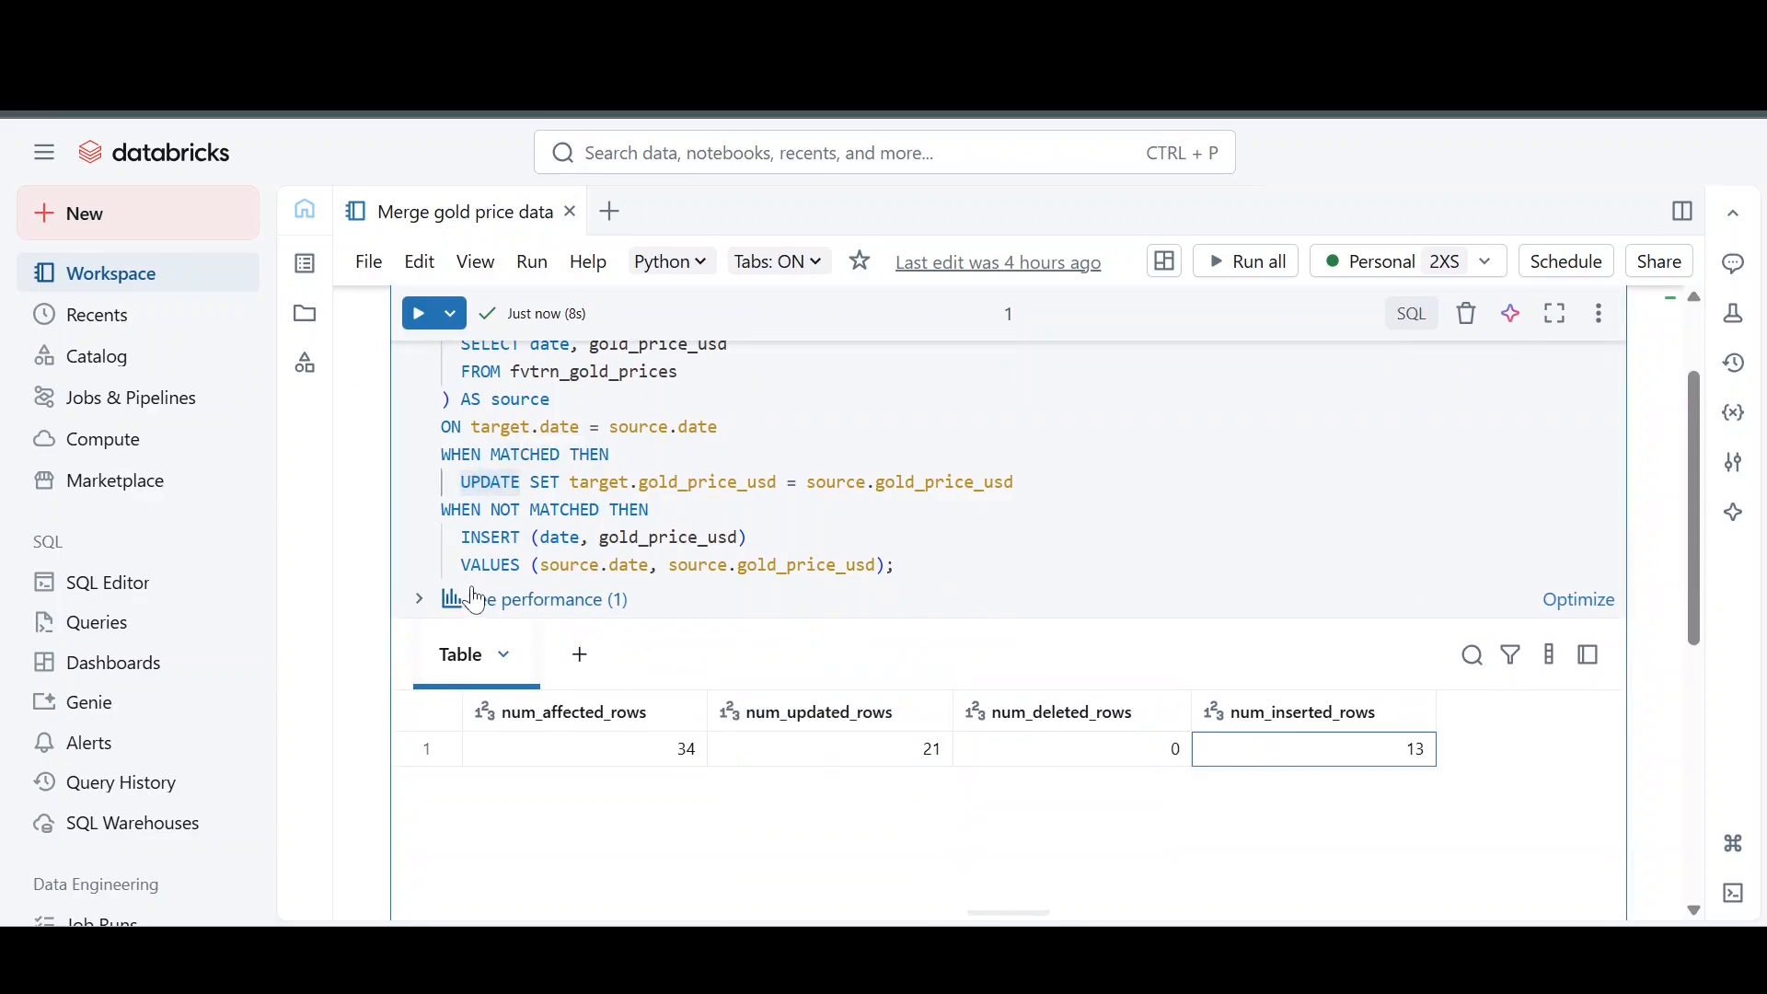
double_click(489, 537)
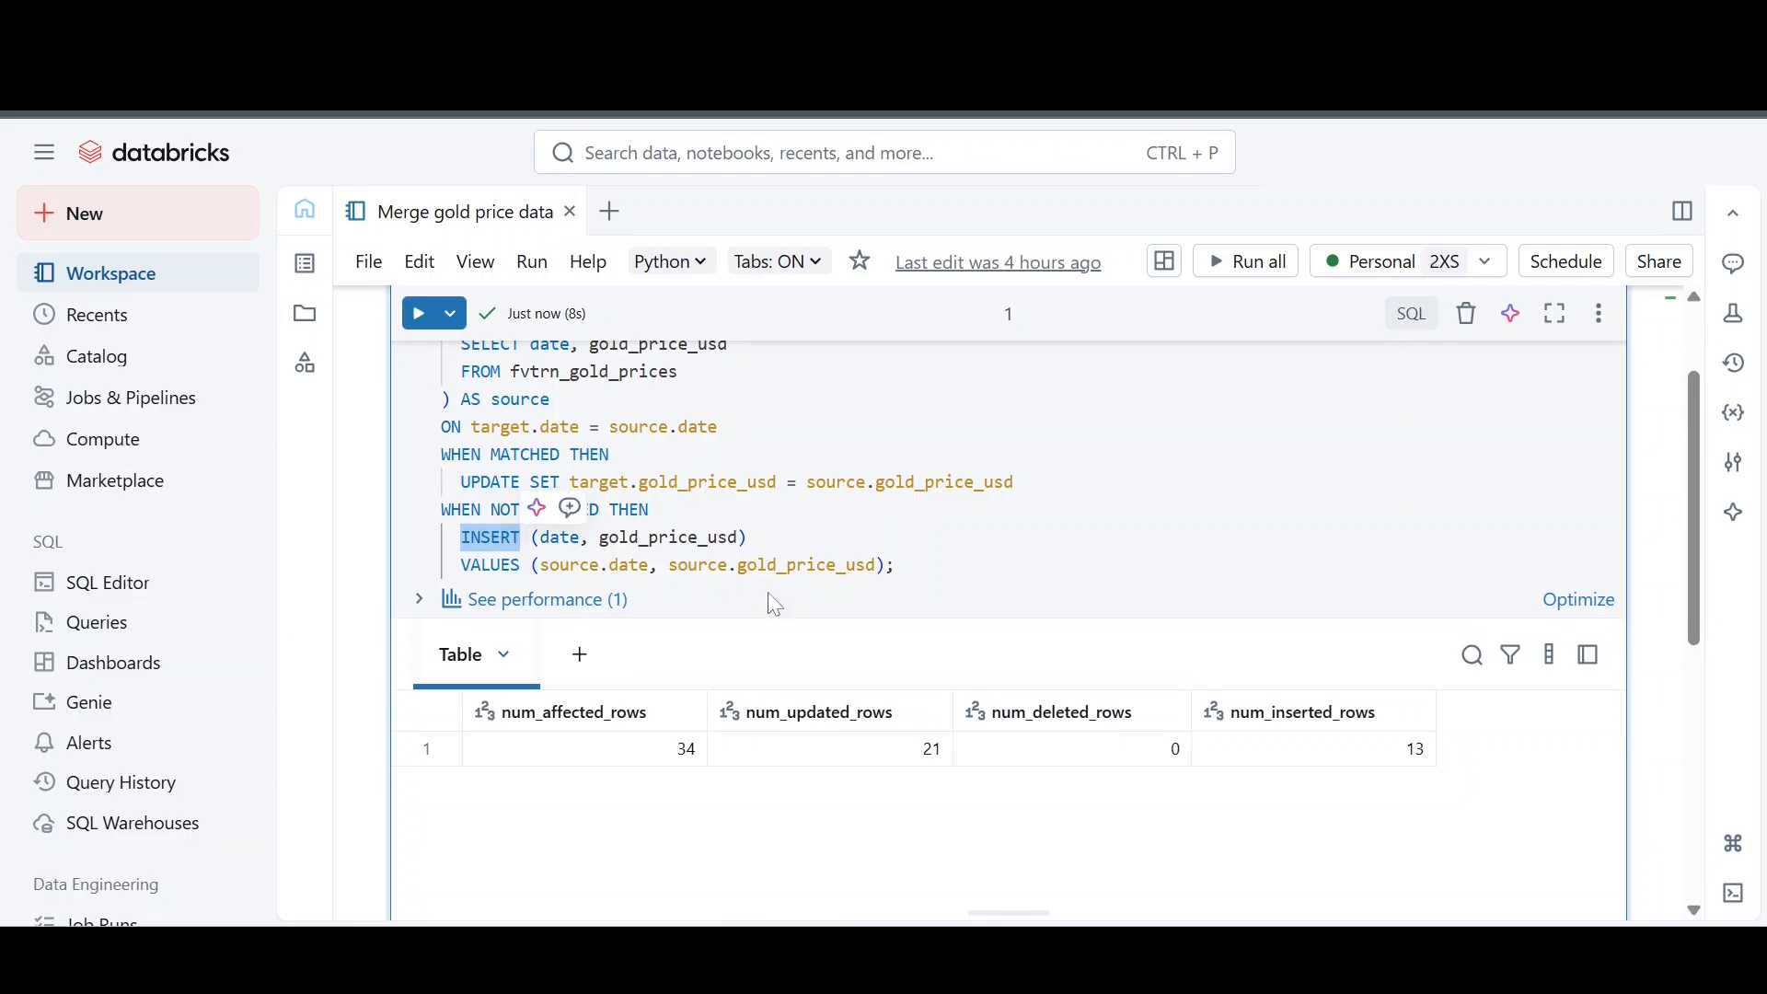
scroll(1656, 616, up, 2)
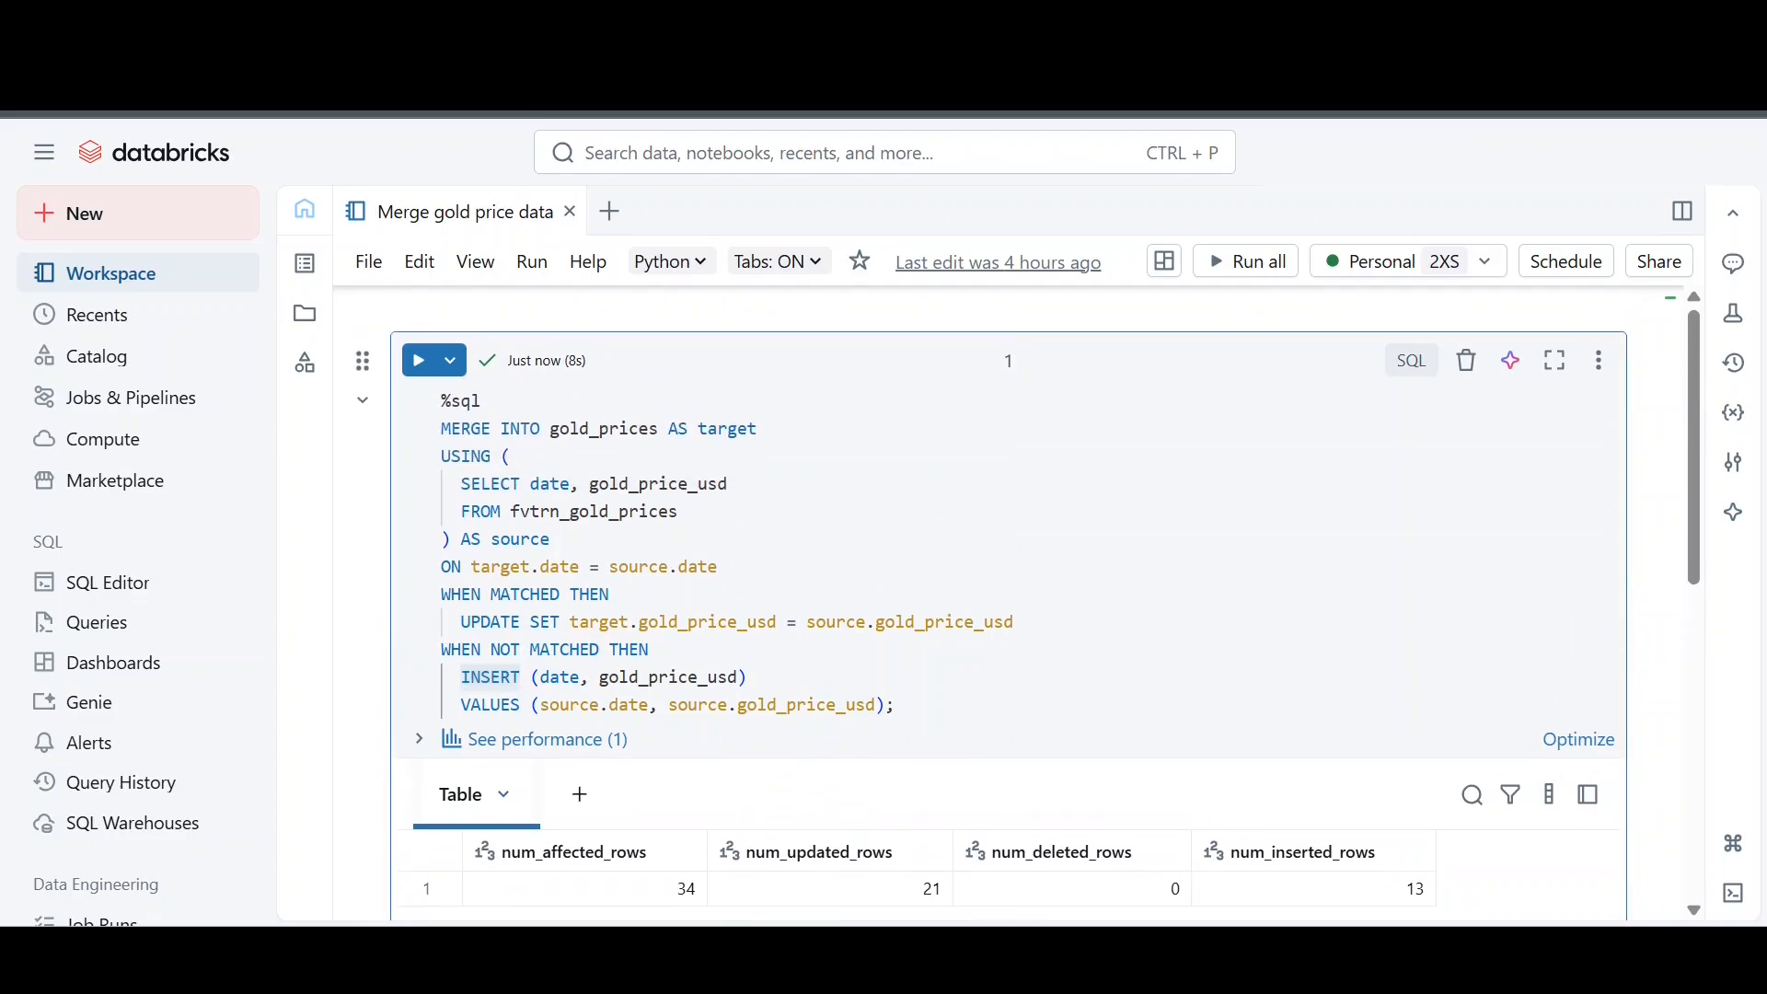
Step: Open the Rare Metals dashboard, refresh its data and check the first and last dates on the gold price chart
key(ctrl+Tab)
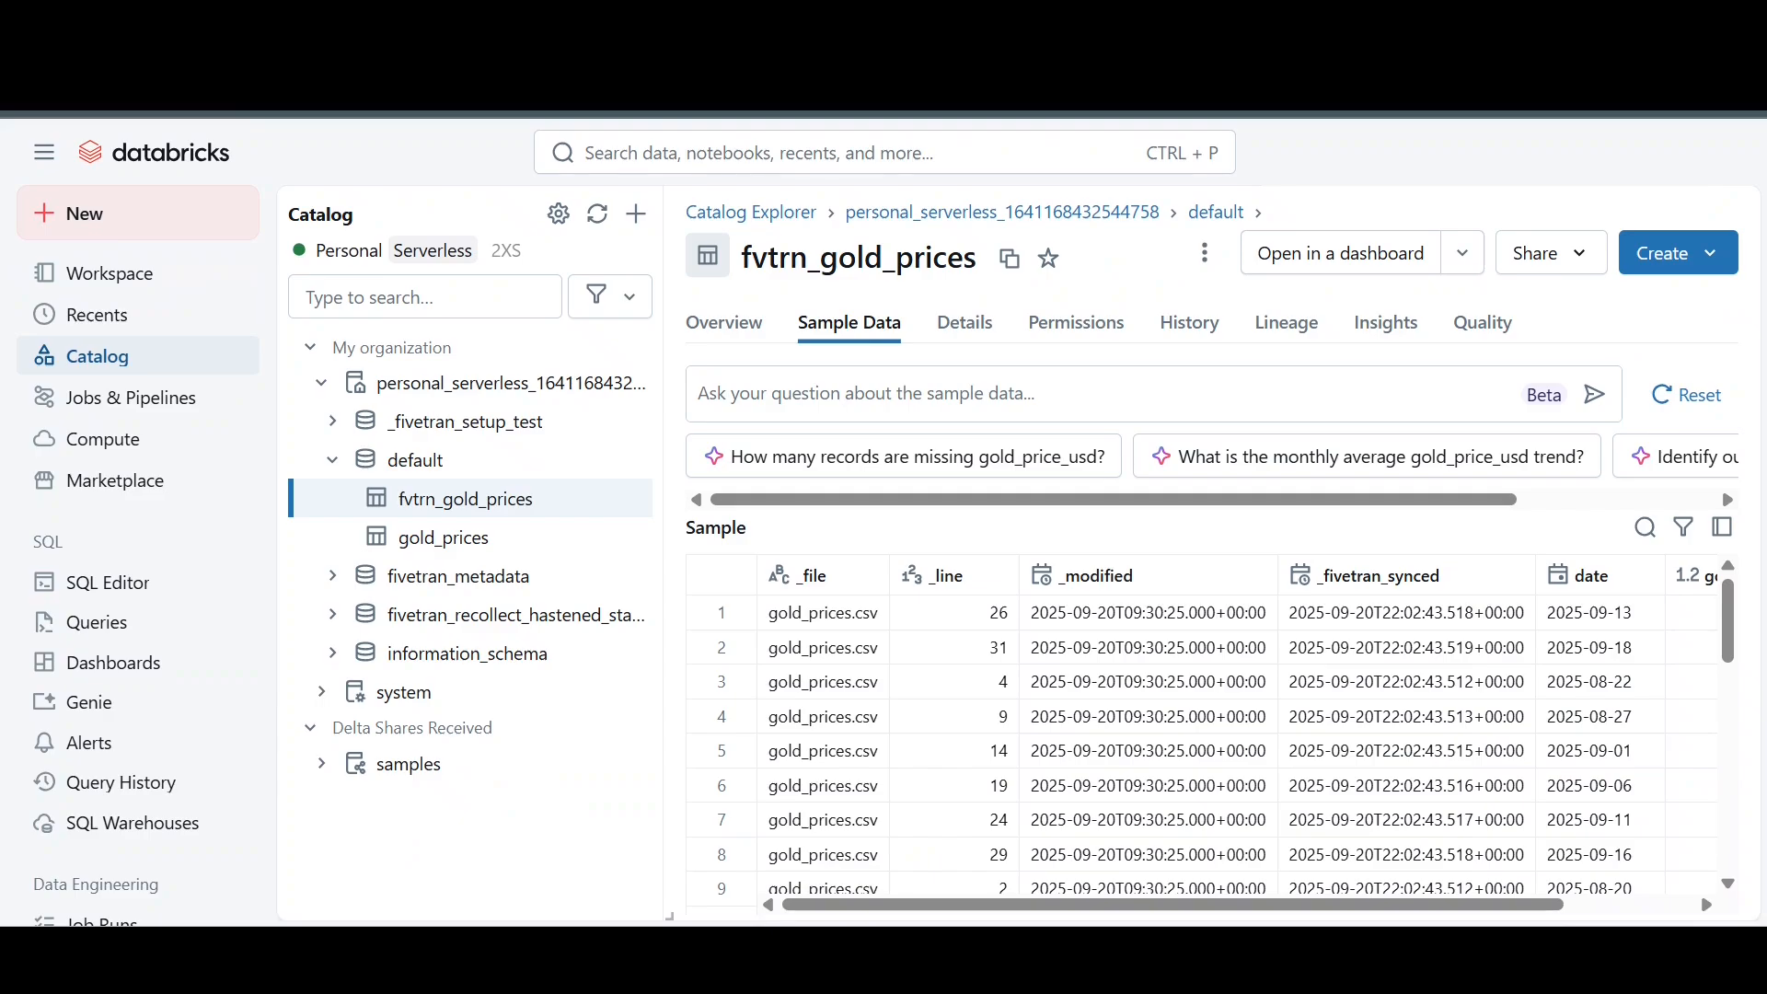
click(166, 672)
scroll(883, 662, down, 1)
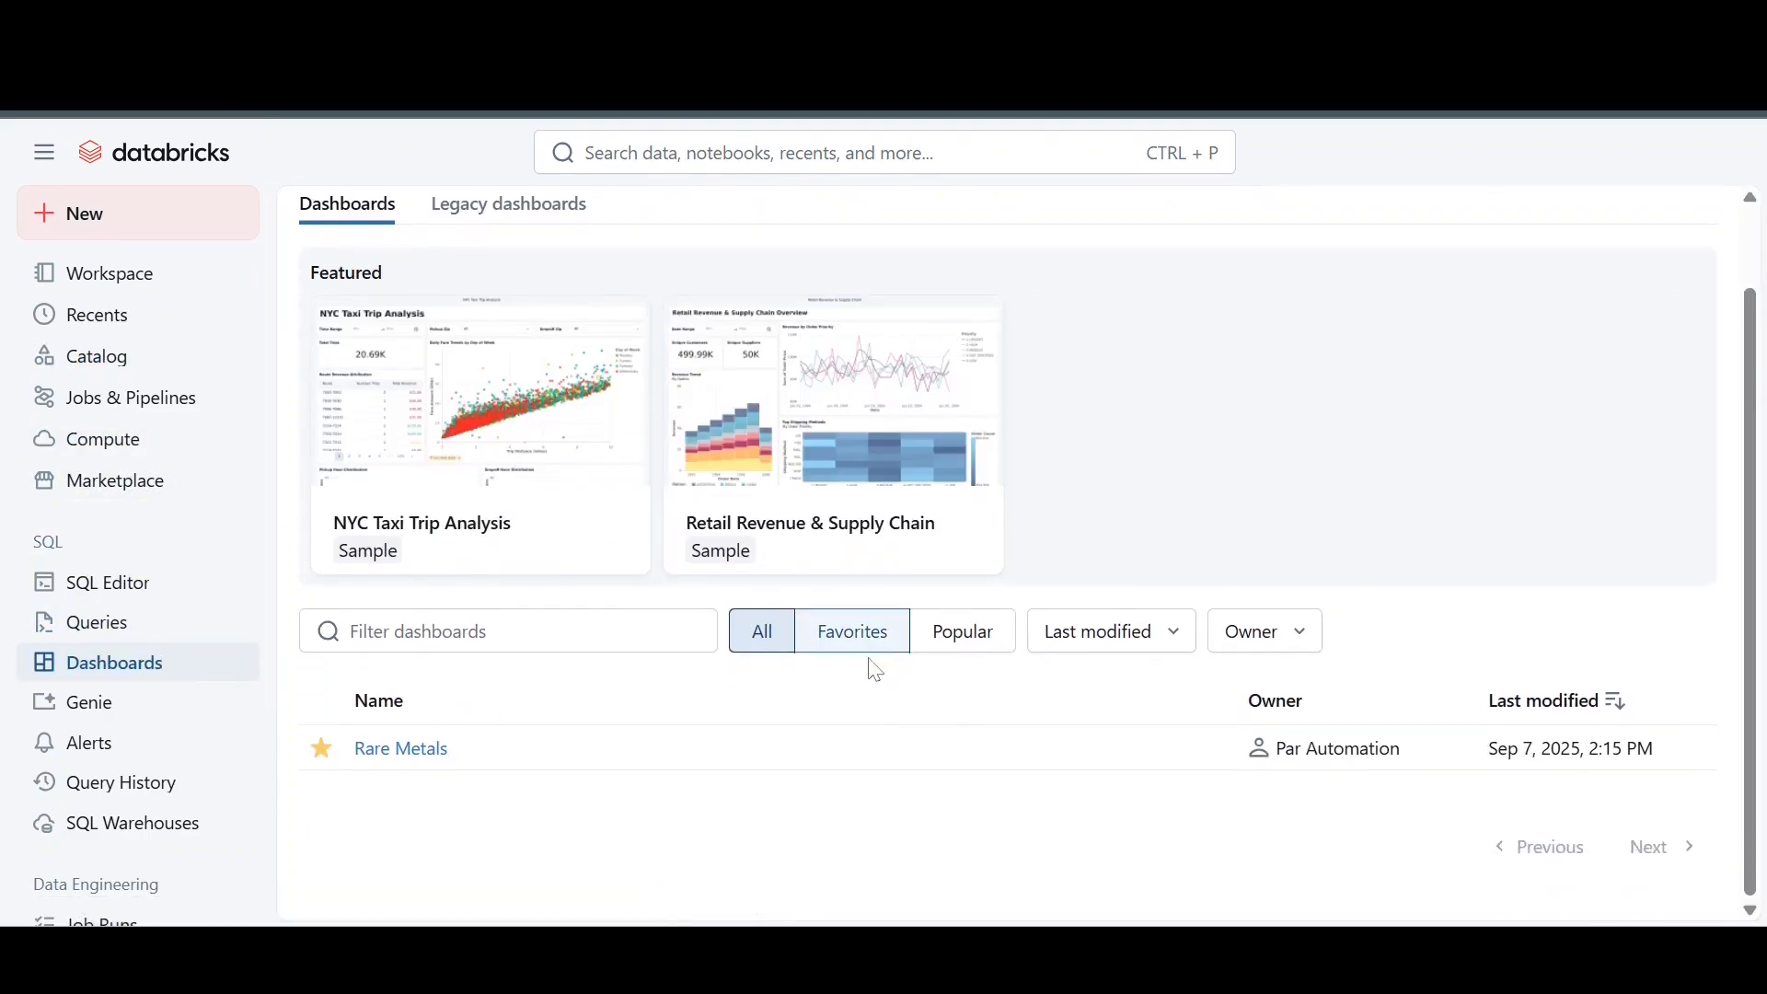
click(405, 753)
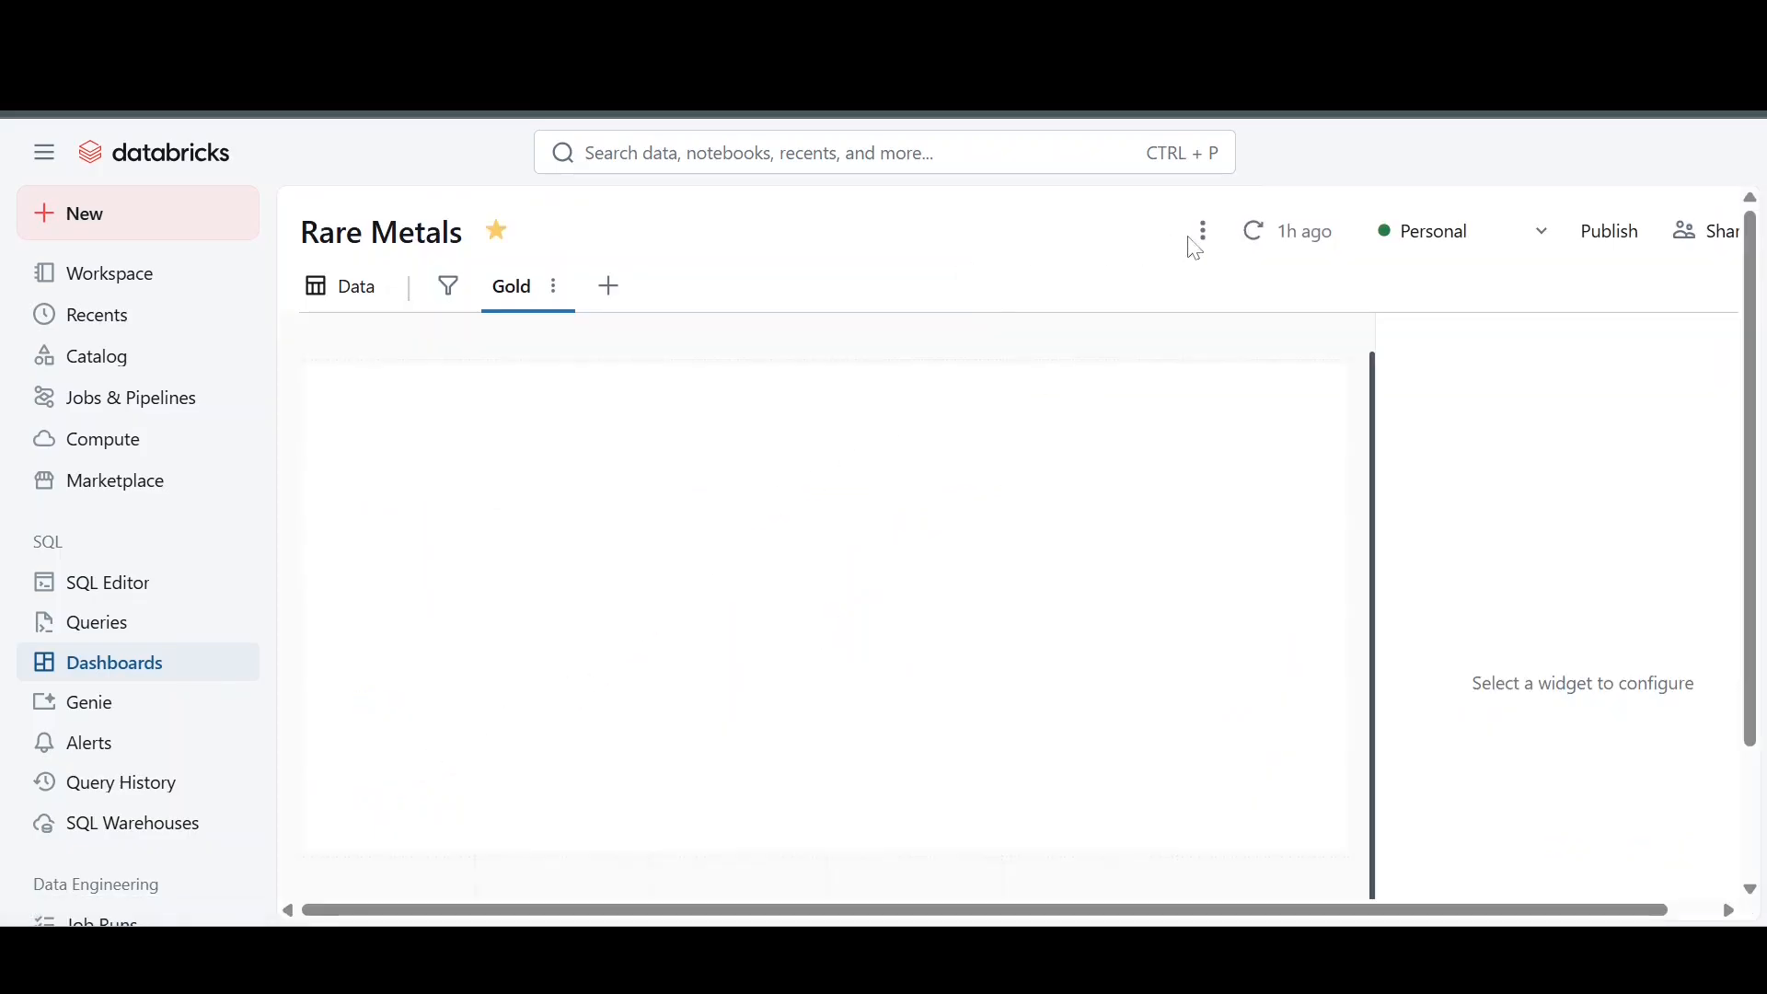
click(1301, 247)
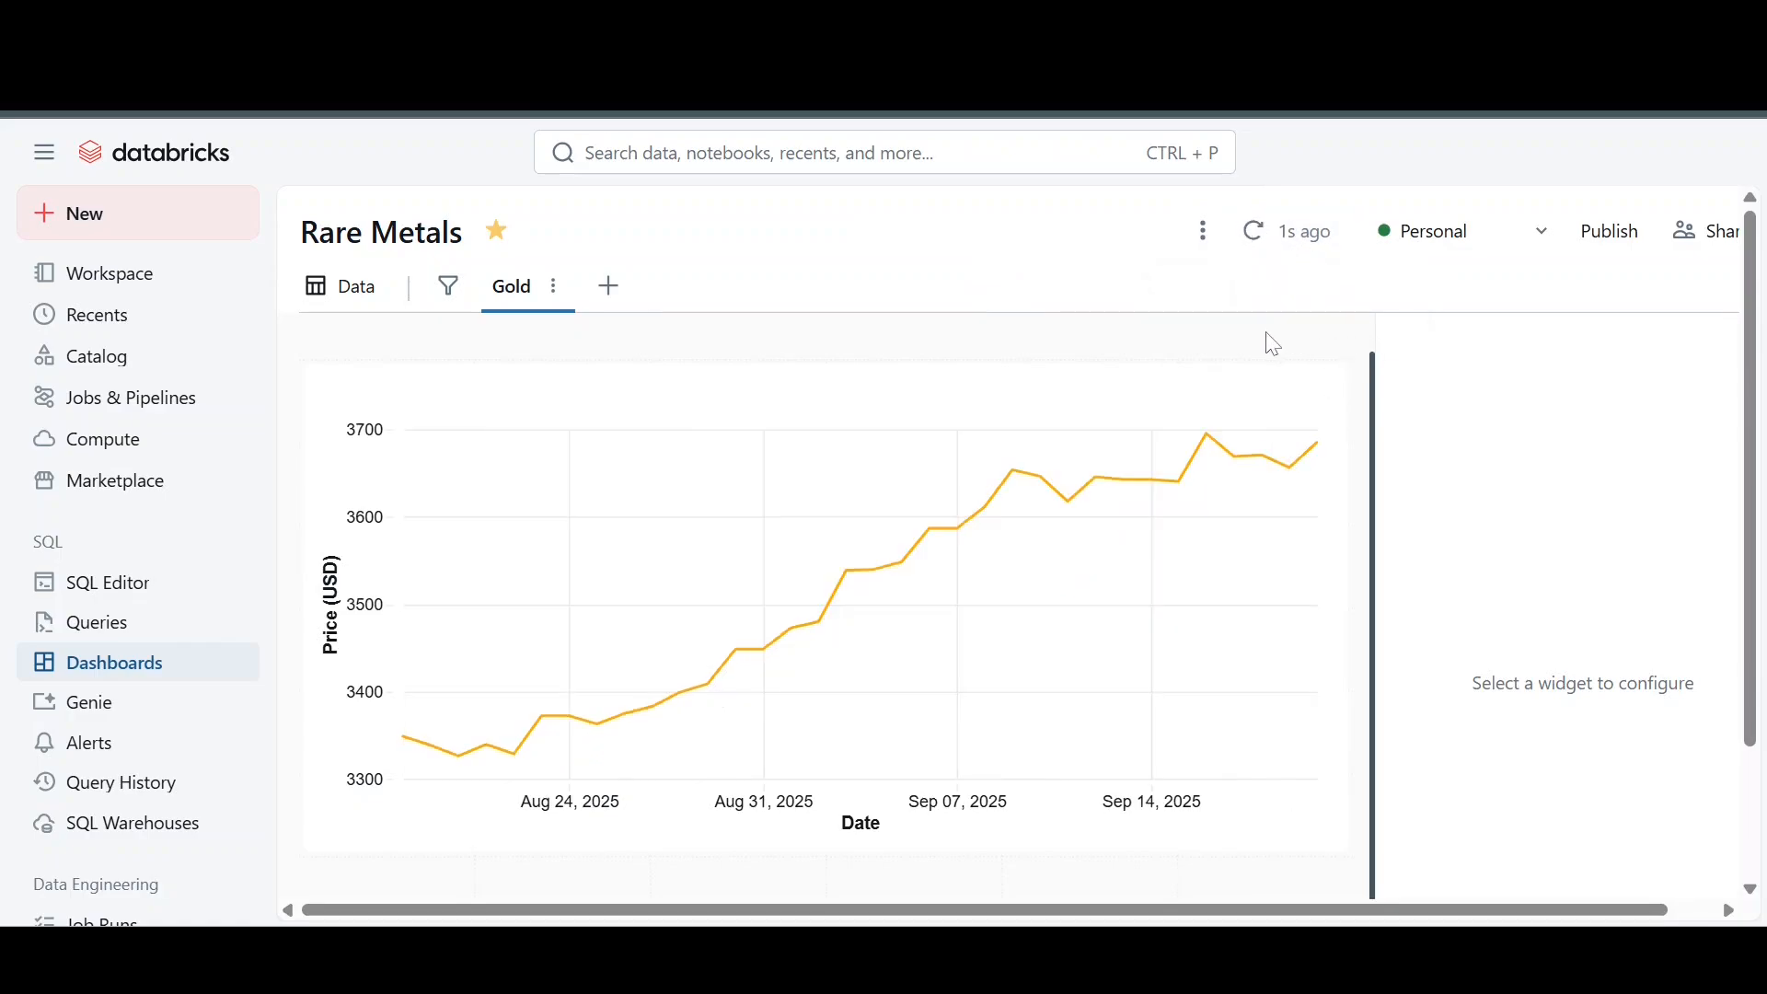
mouse_move(407, 741)
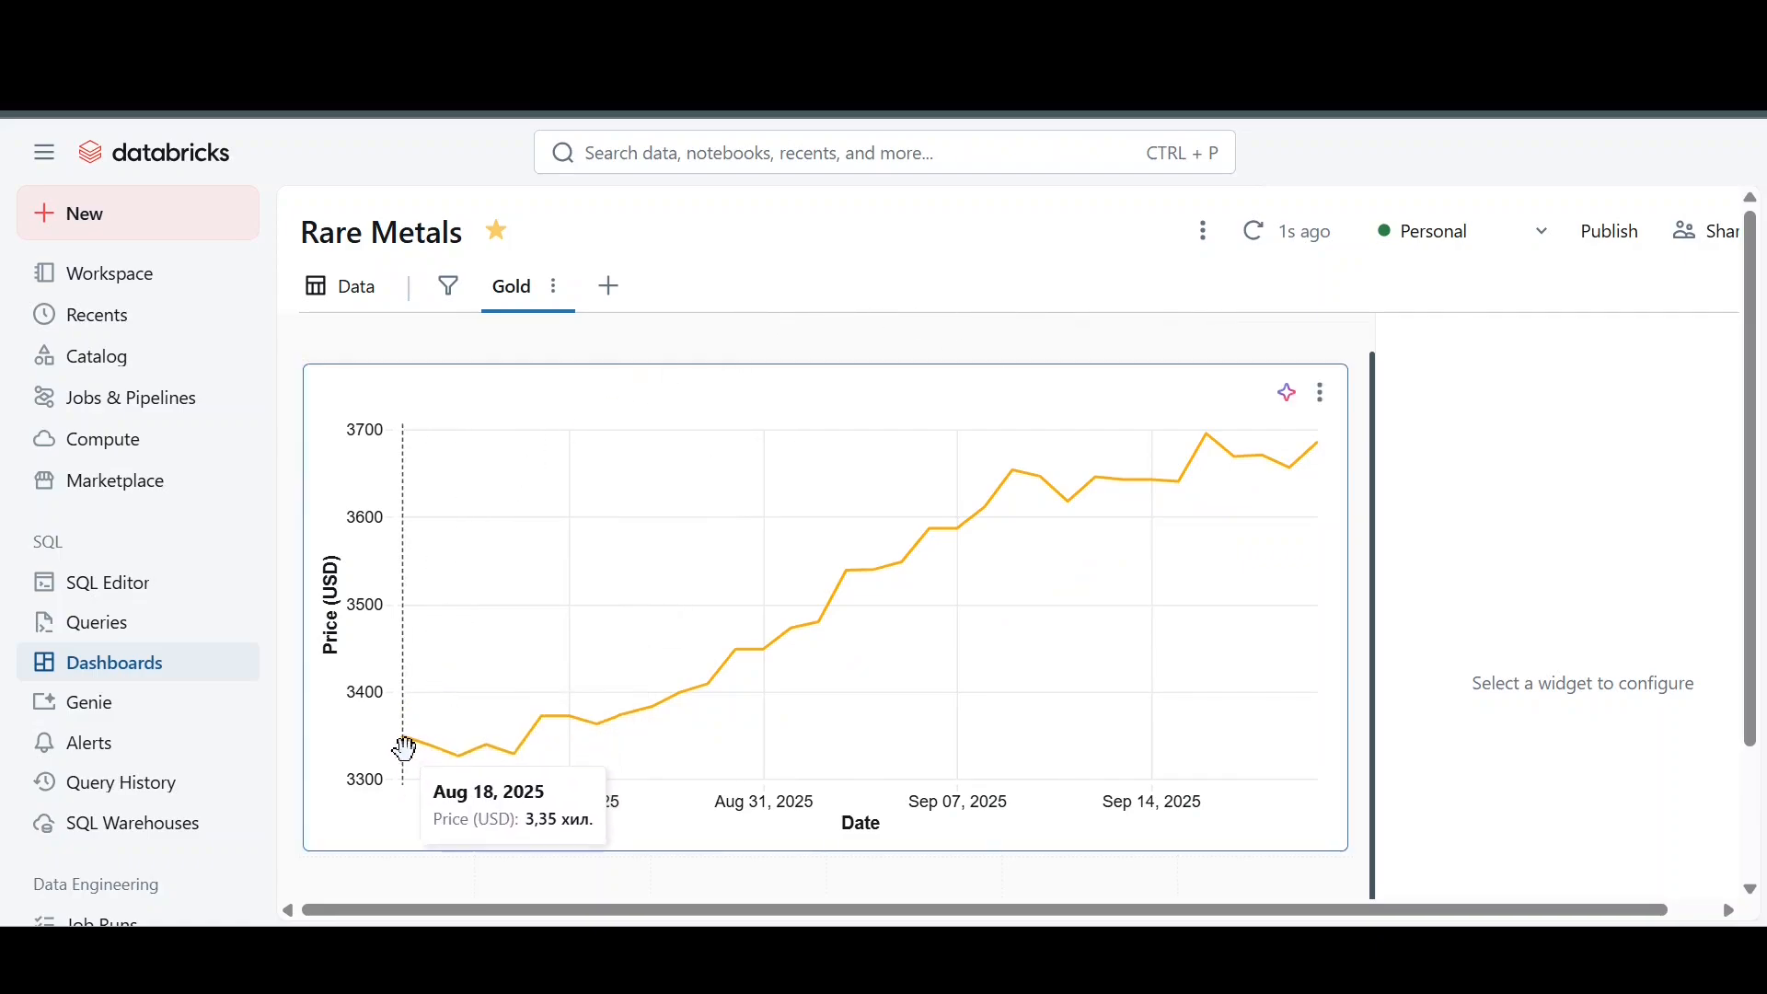
mouse_move(1321, 471)
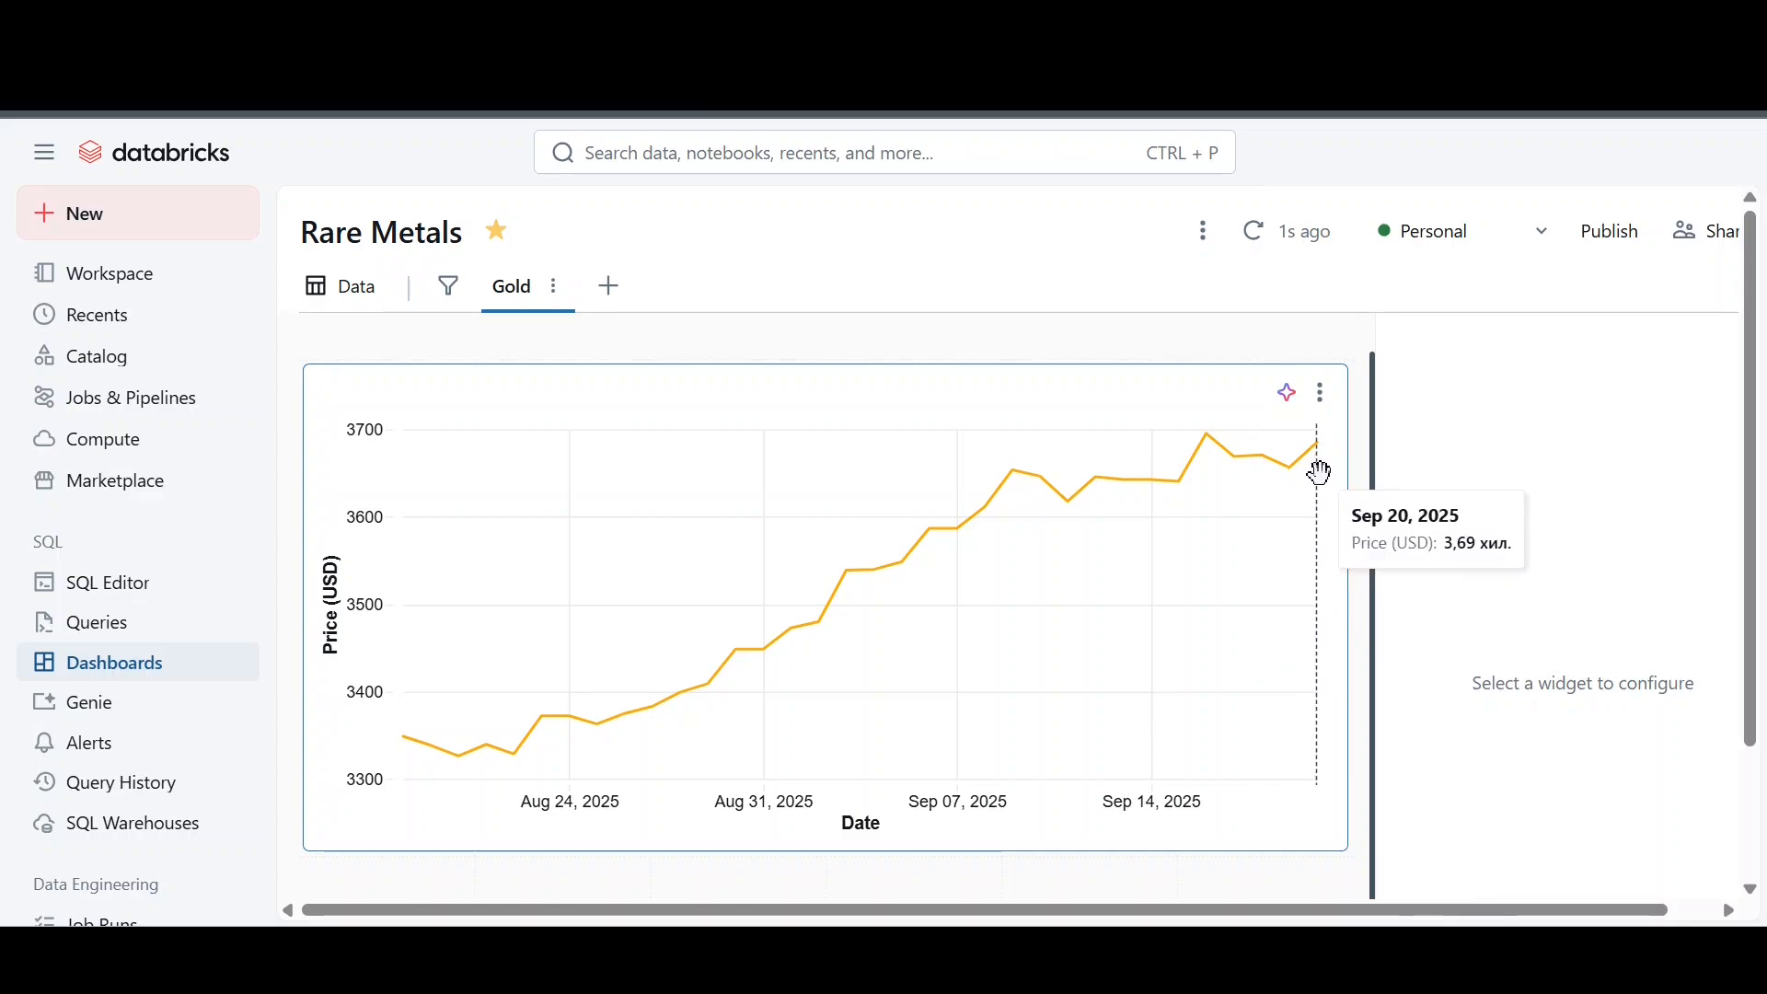